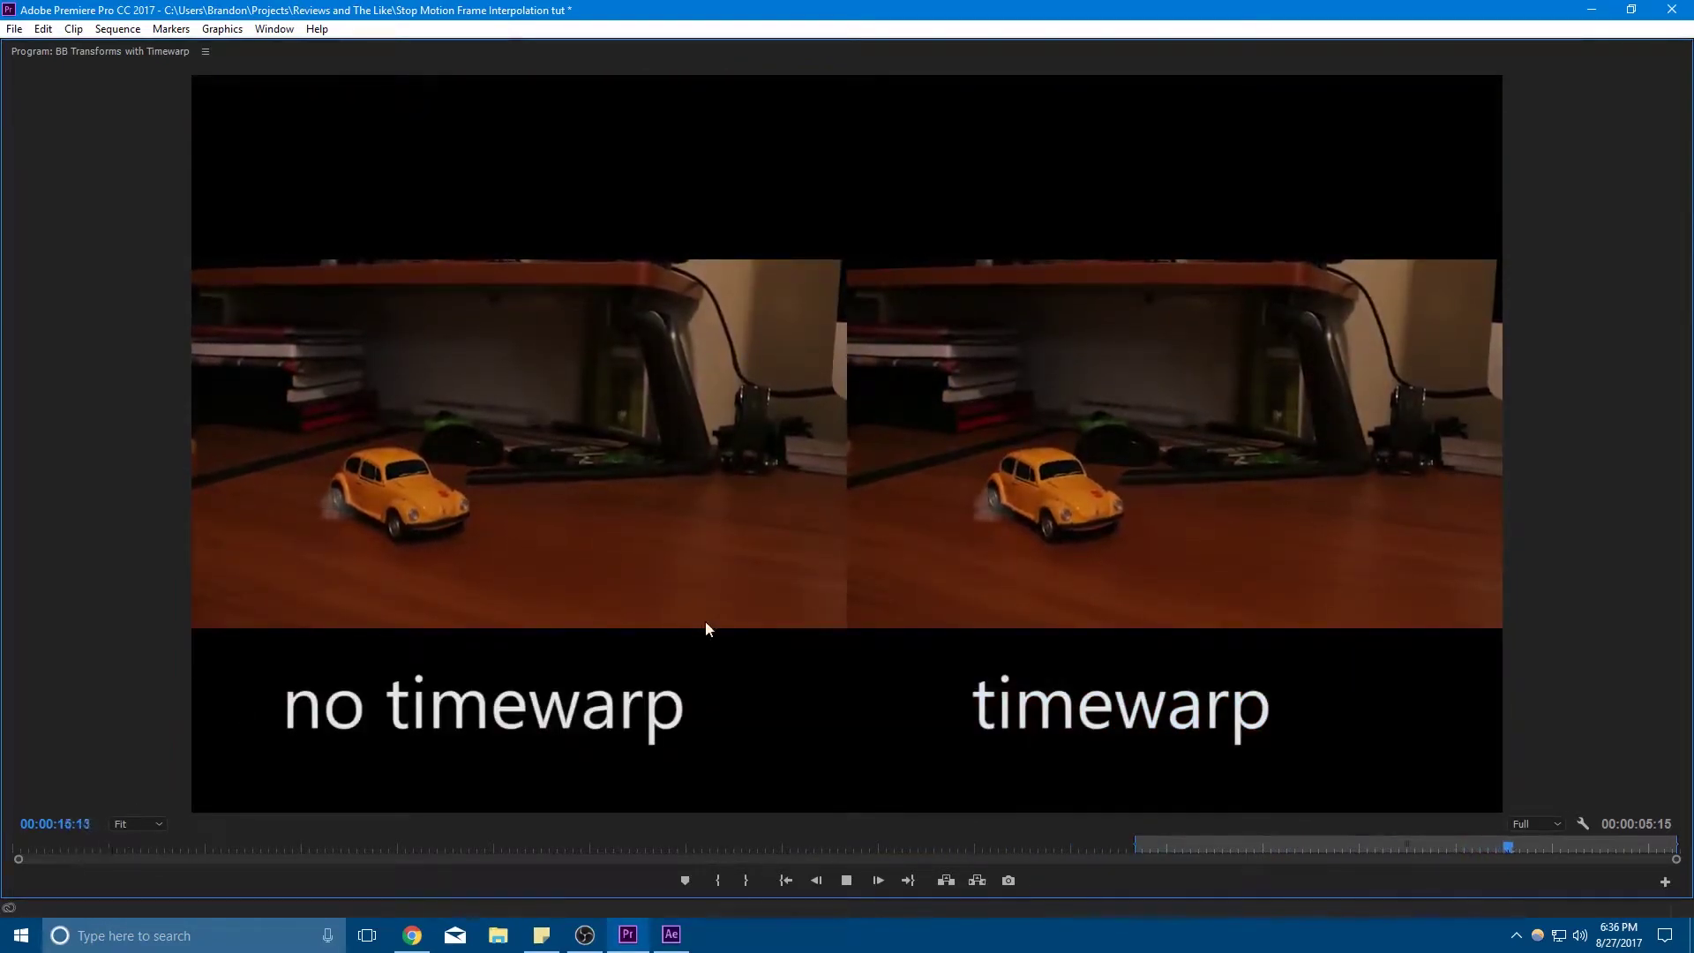
Restart the Premiere sequence and move the playhead to 00:00:03:00
left_click(99, 849)
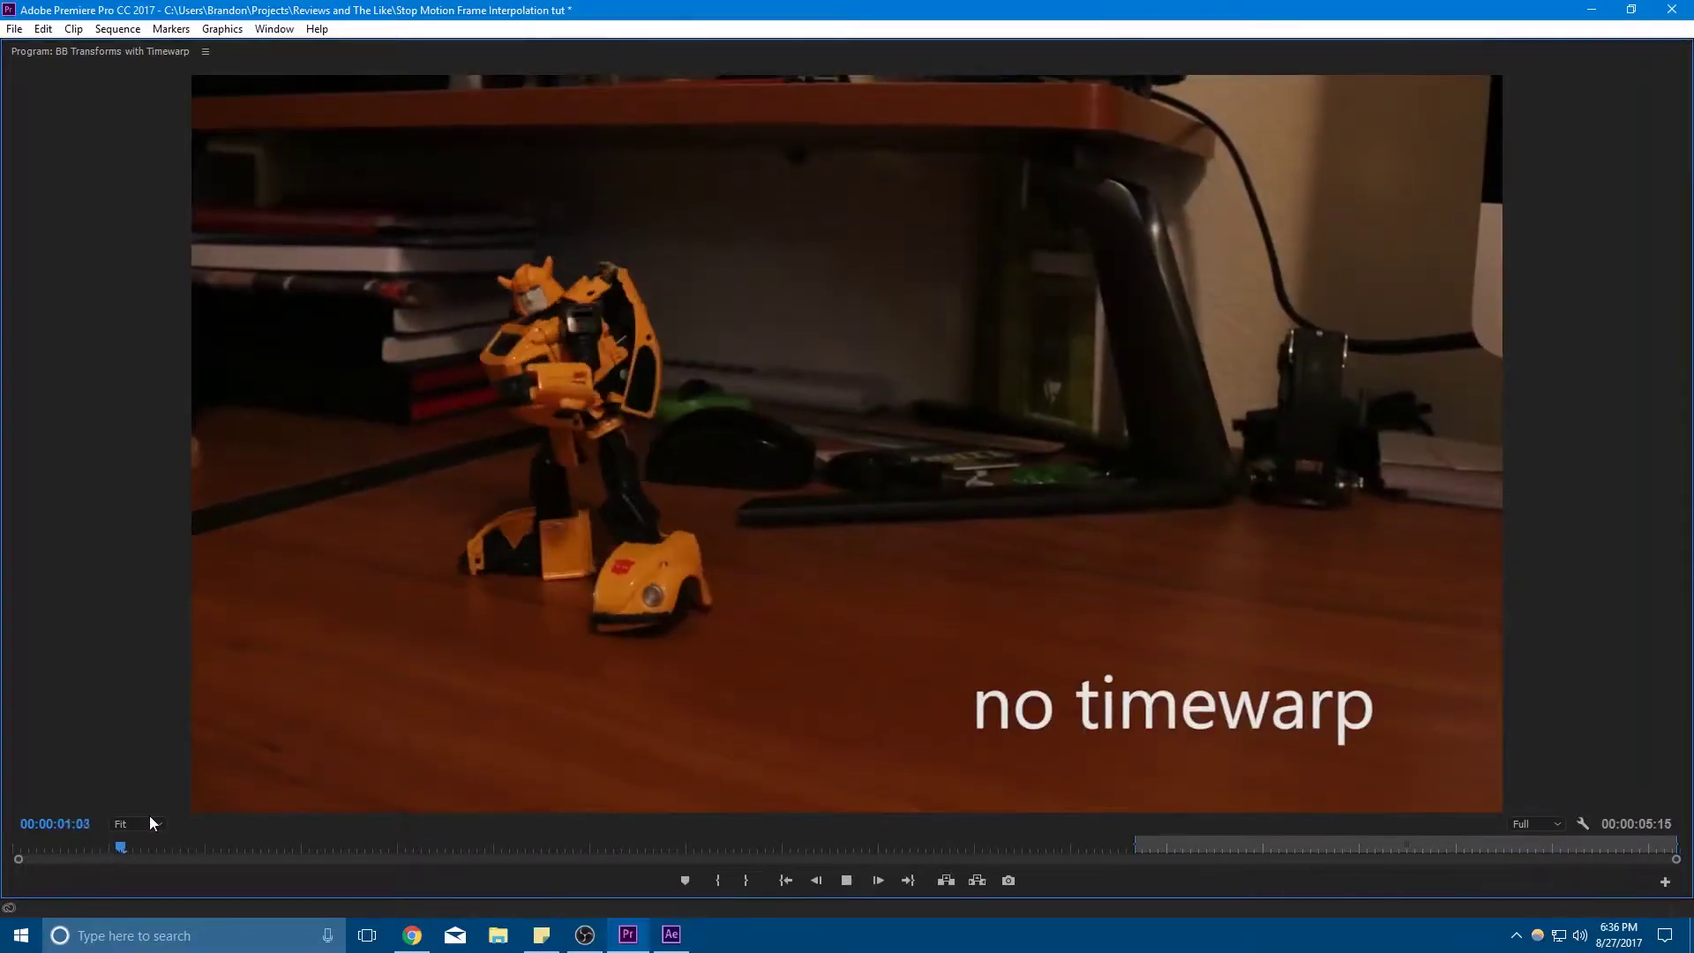
left_click(21, 848)
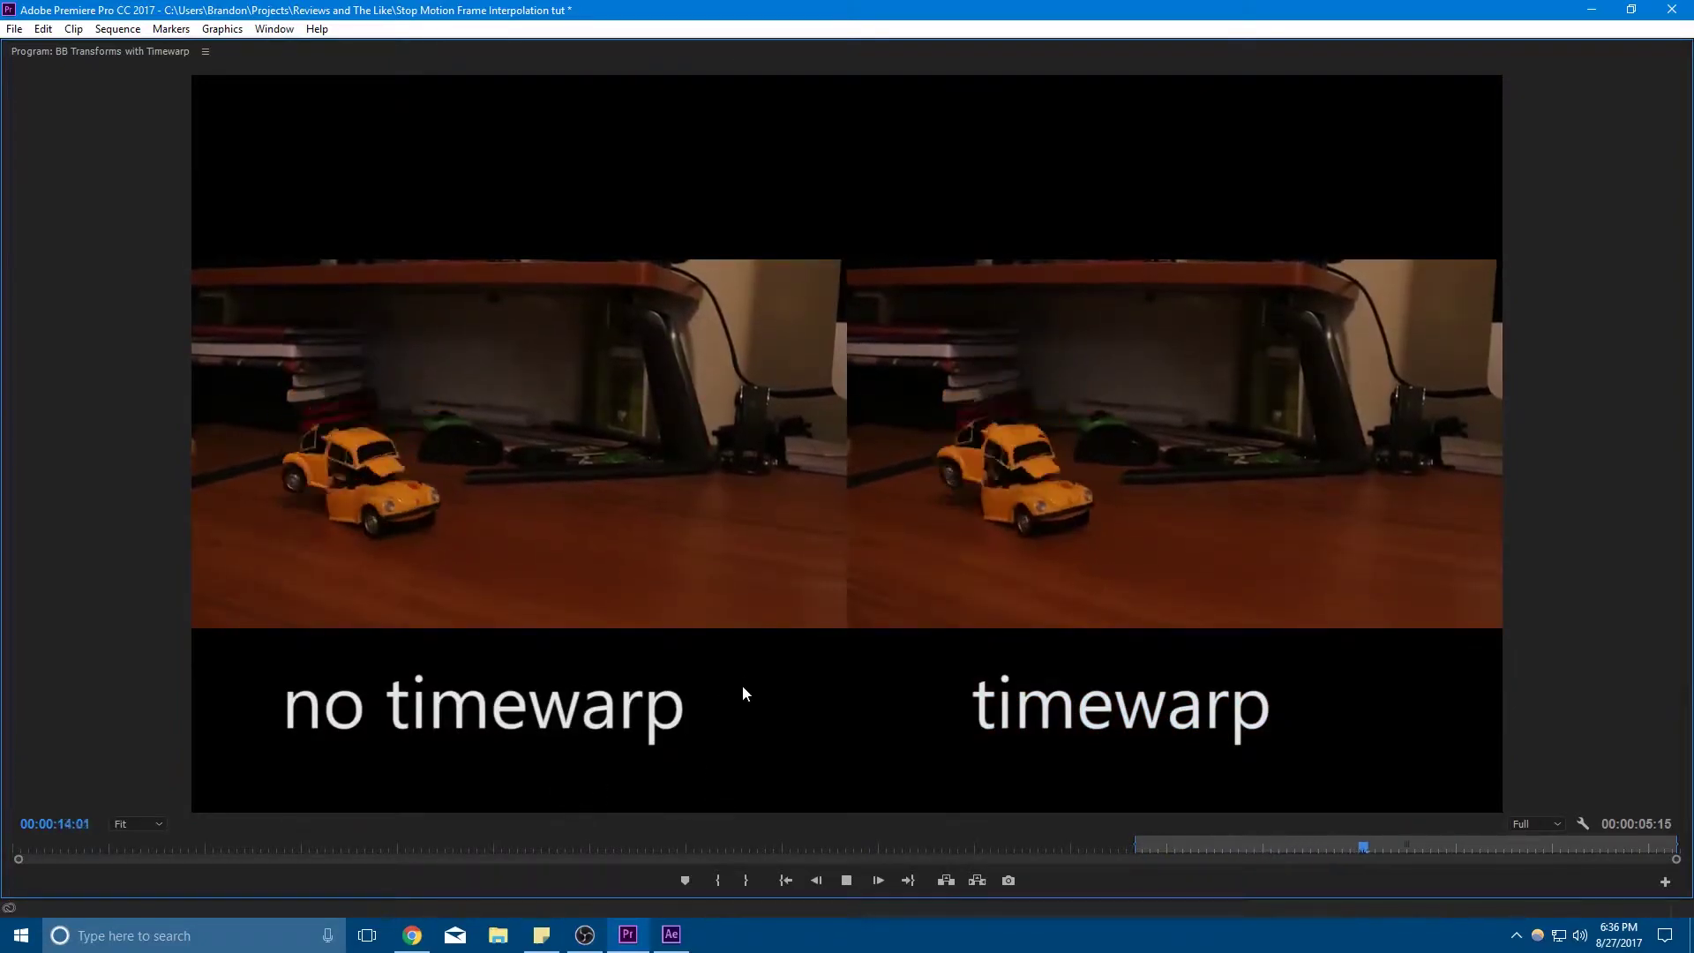
left_click_drag(572, 847, 772, 861)
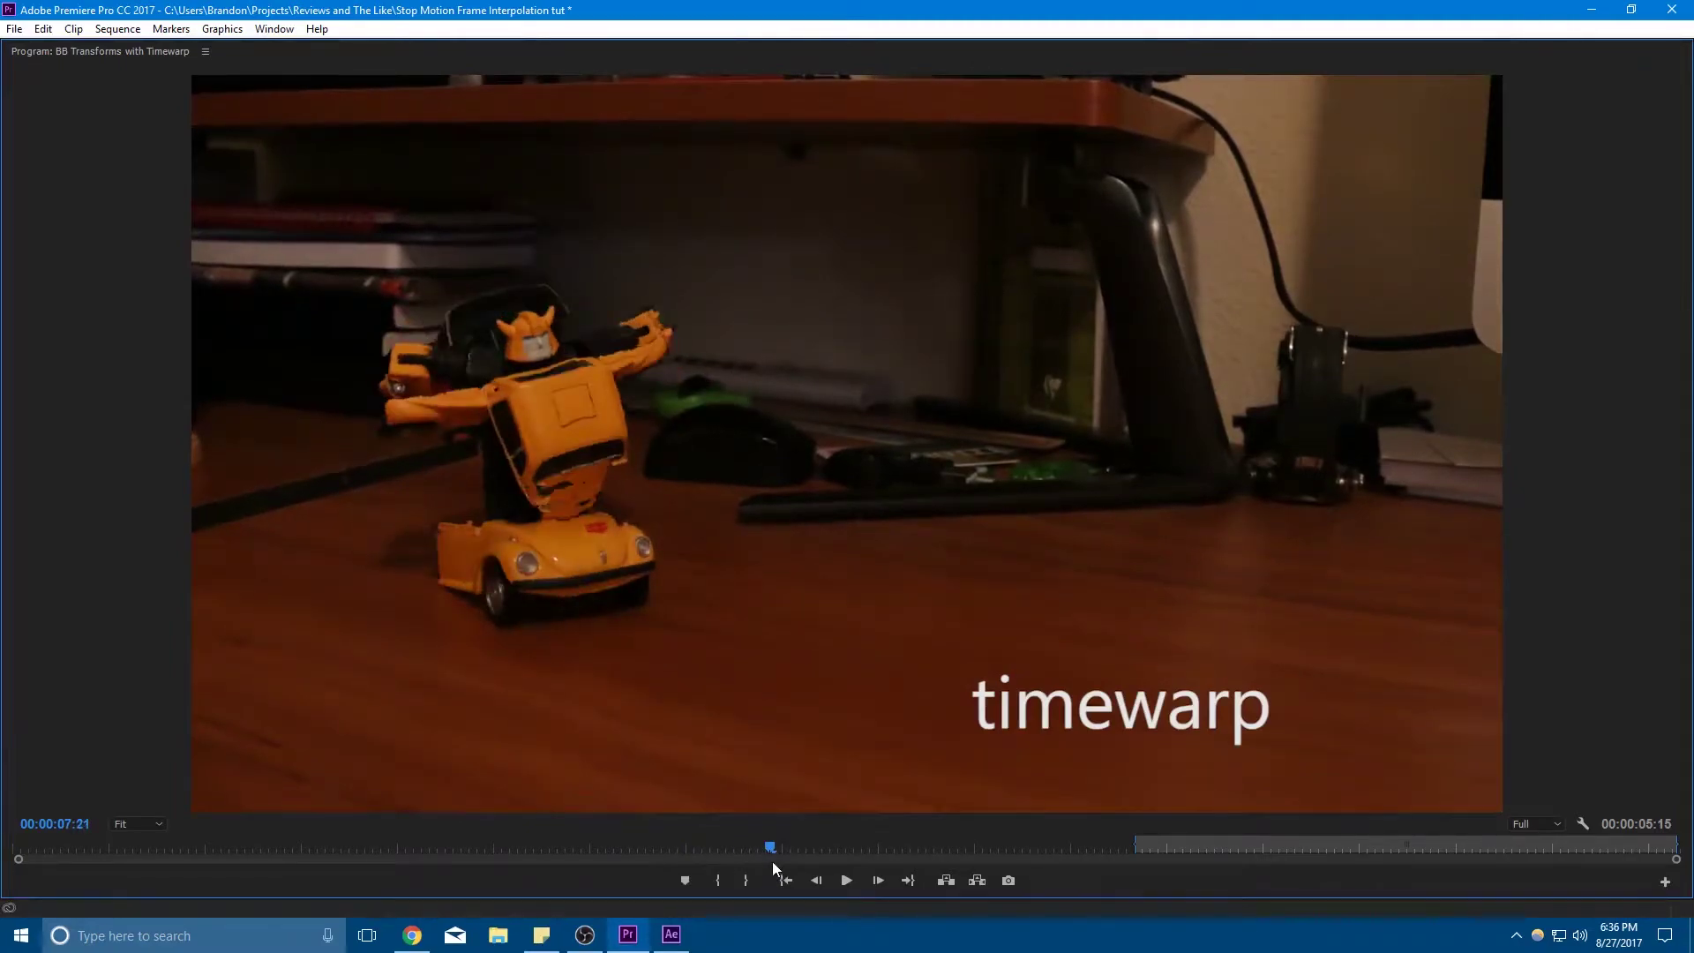
Step backward and forward frame by frame through the robot-to-car transformation
key("Left")
key("Left")
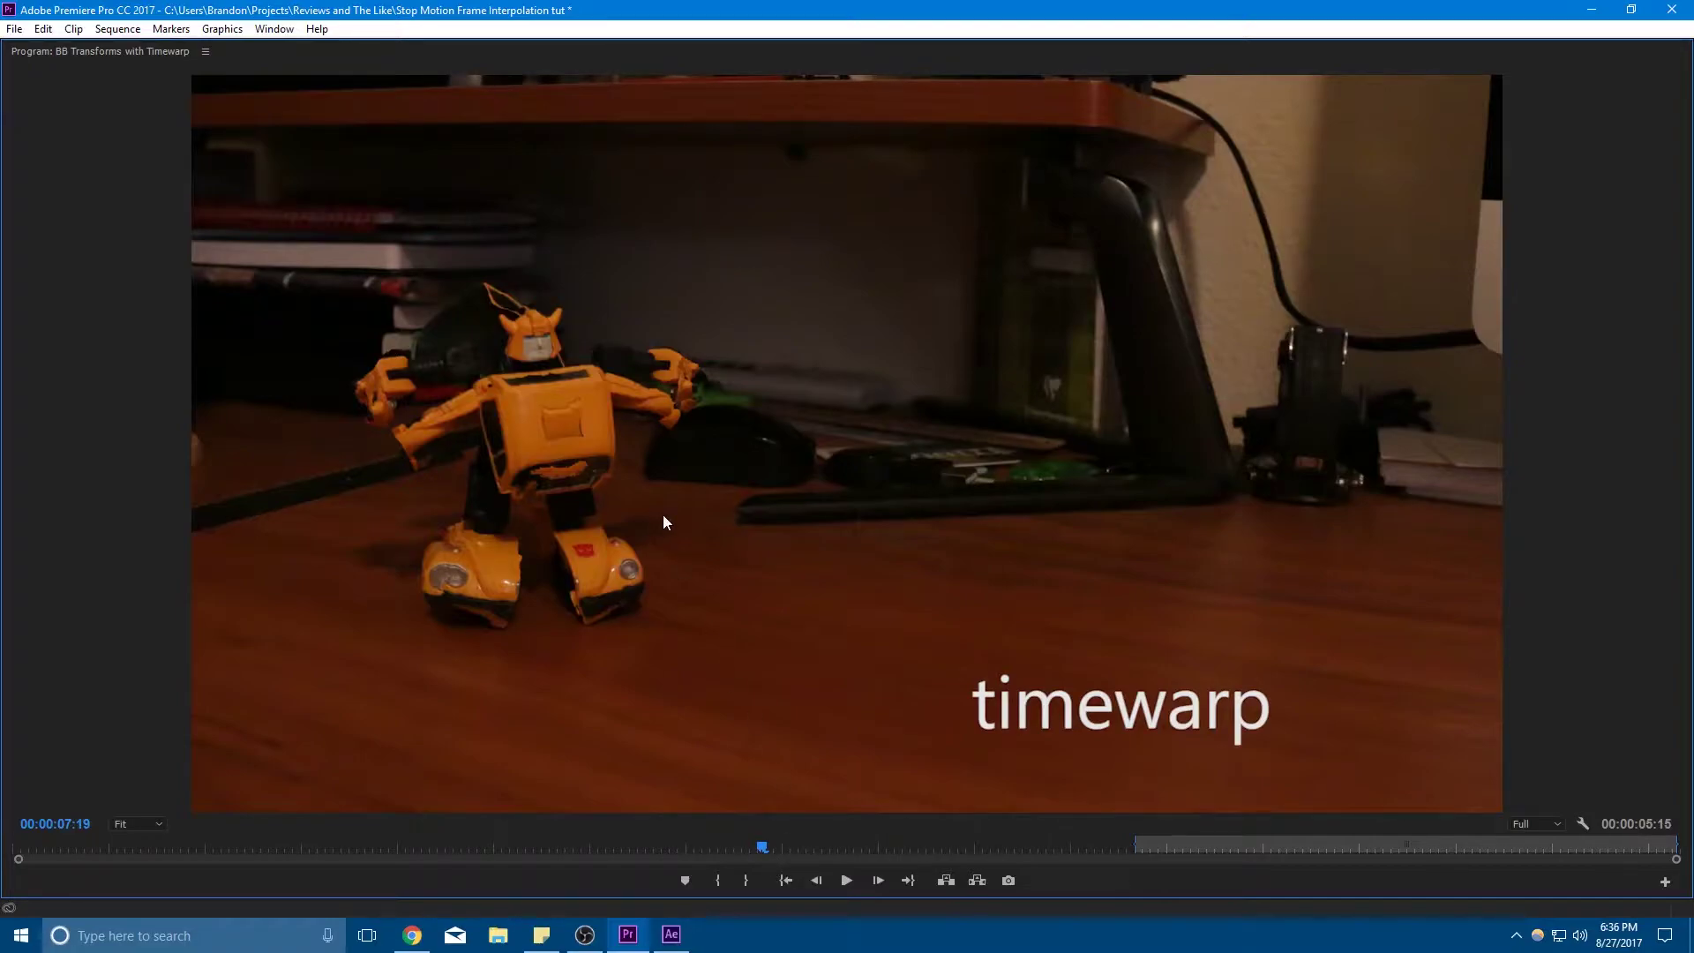
key("Left")
key("Left")
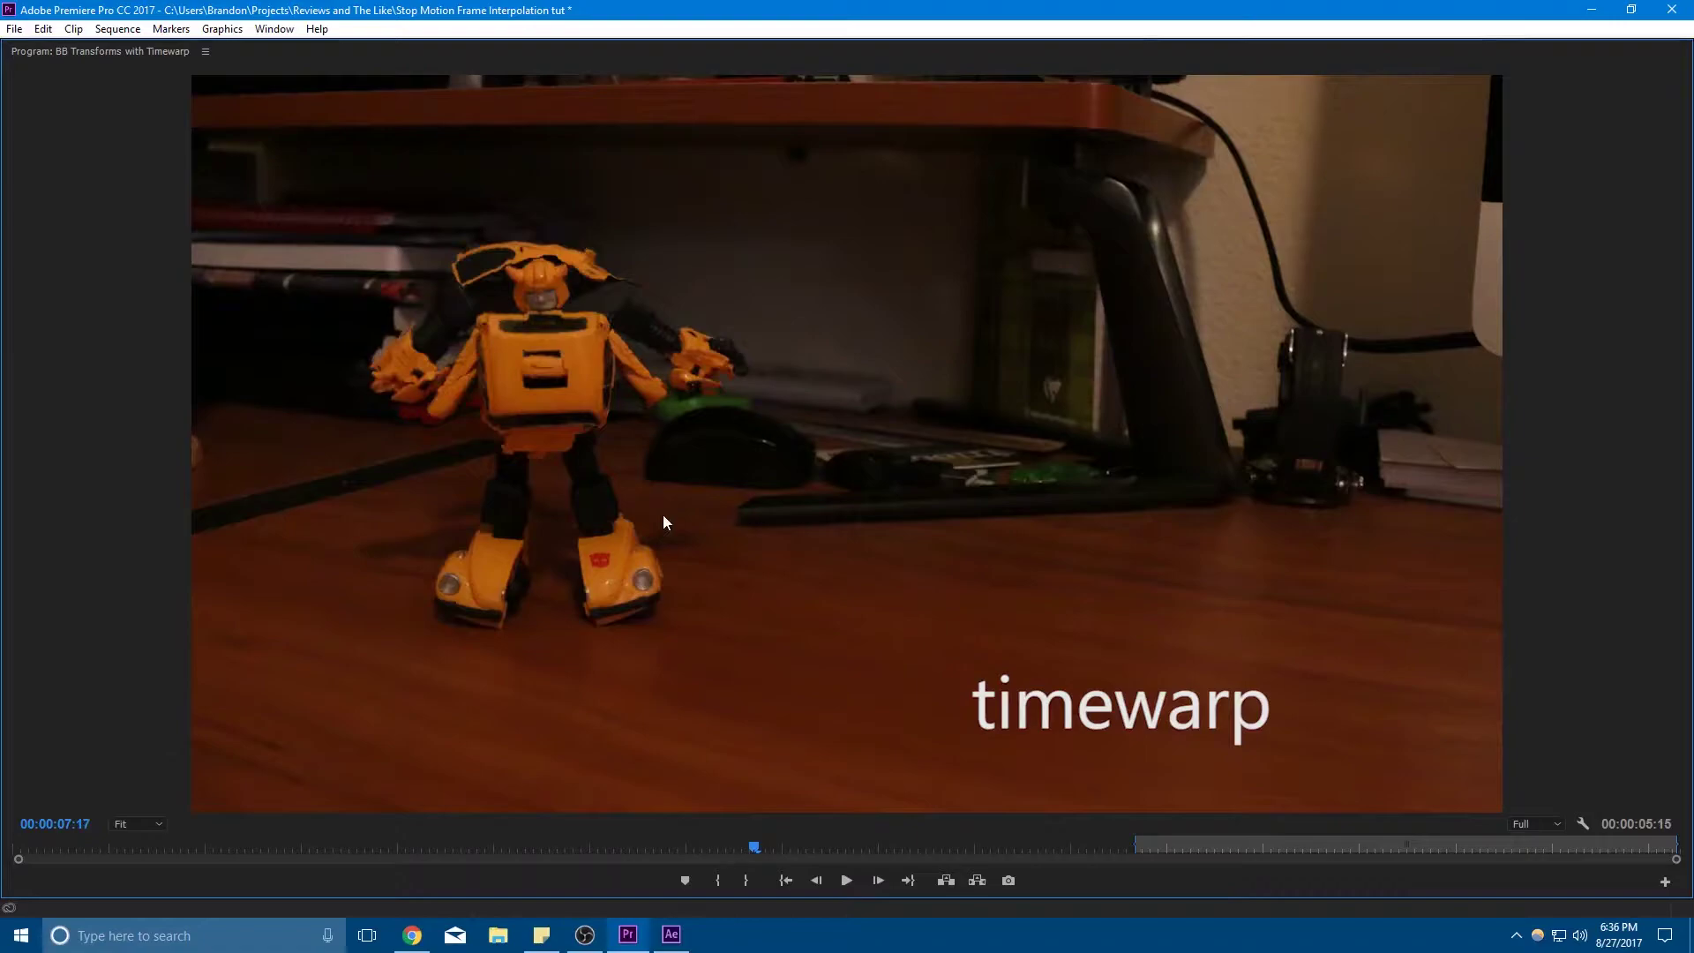
key("Left")
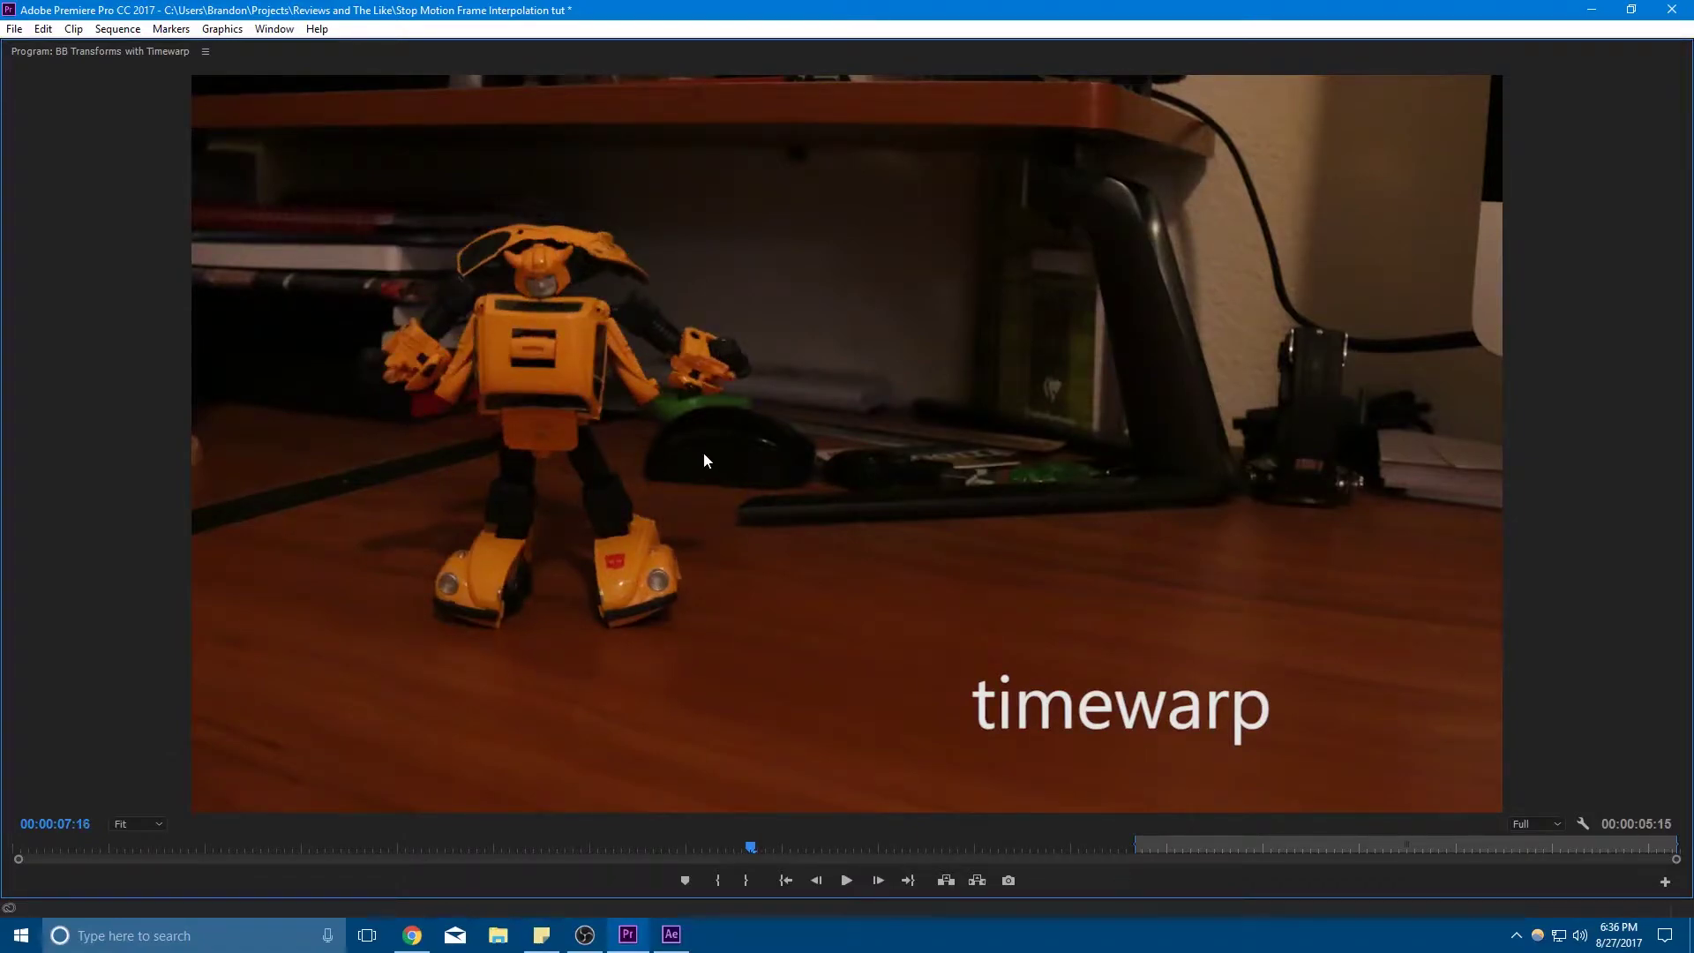
key("Right")
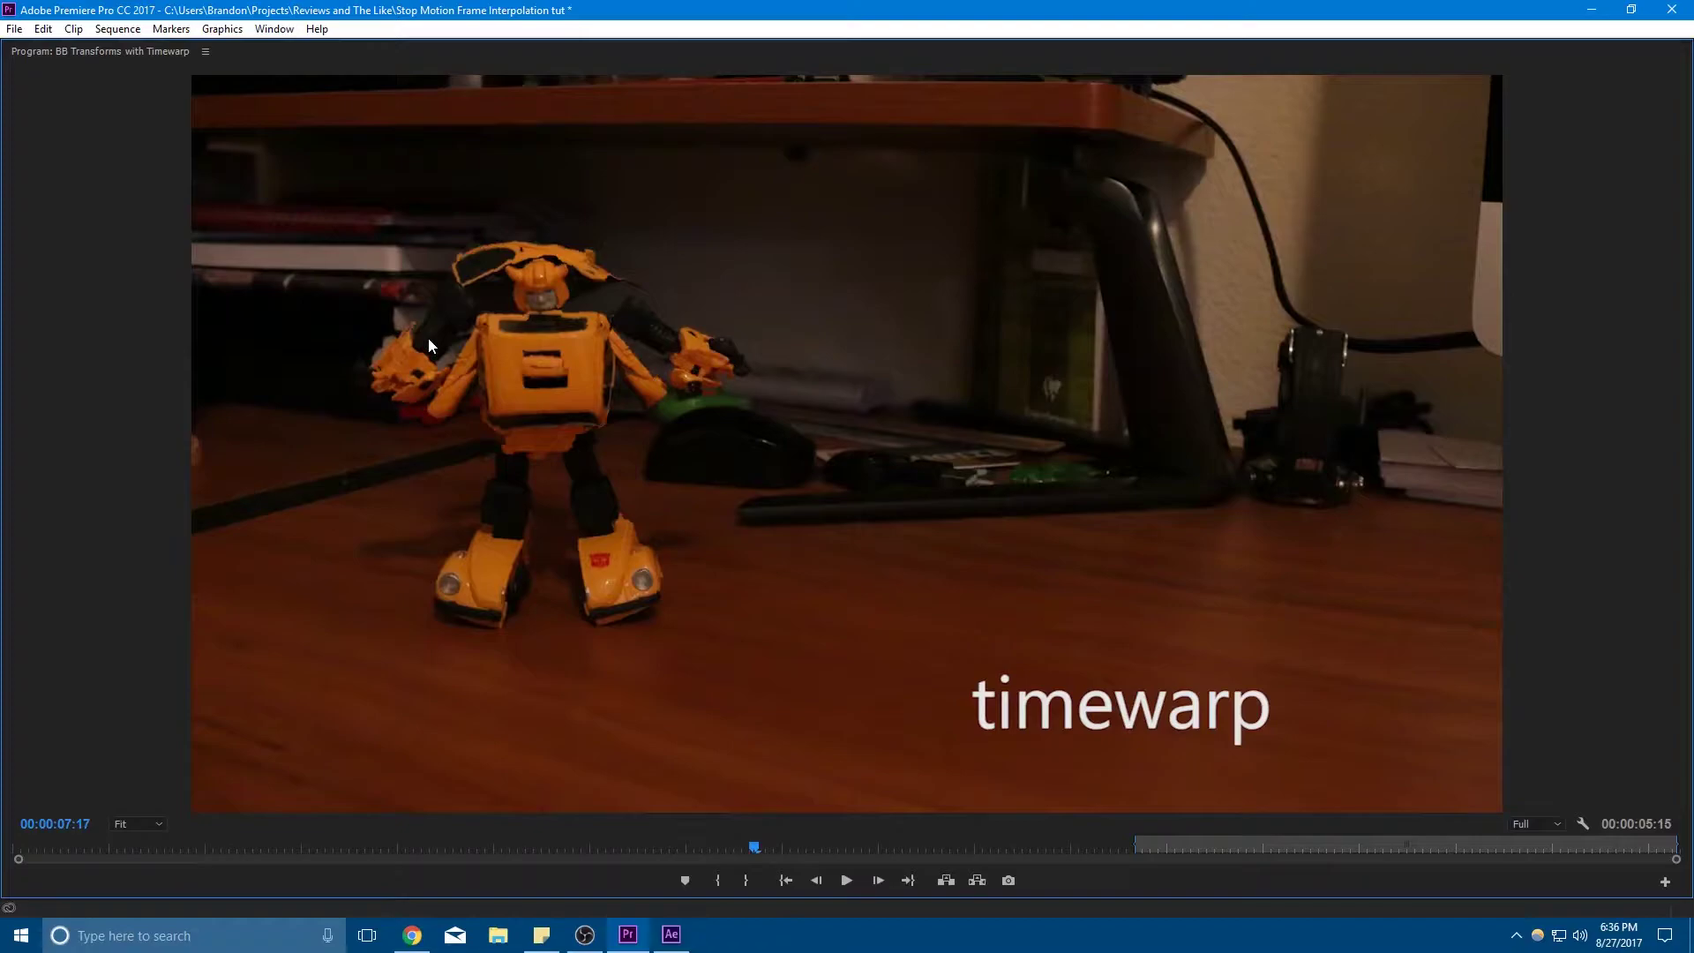
key("Right")
key("Right")
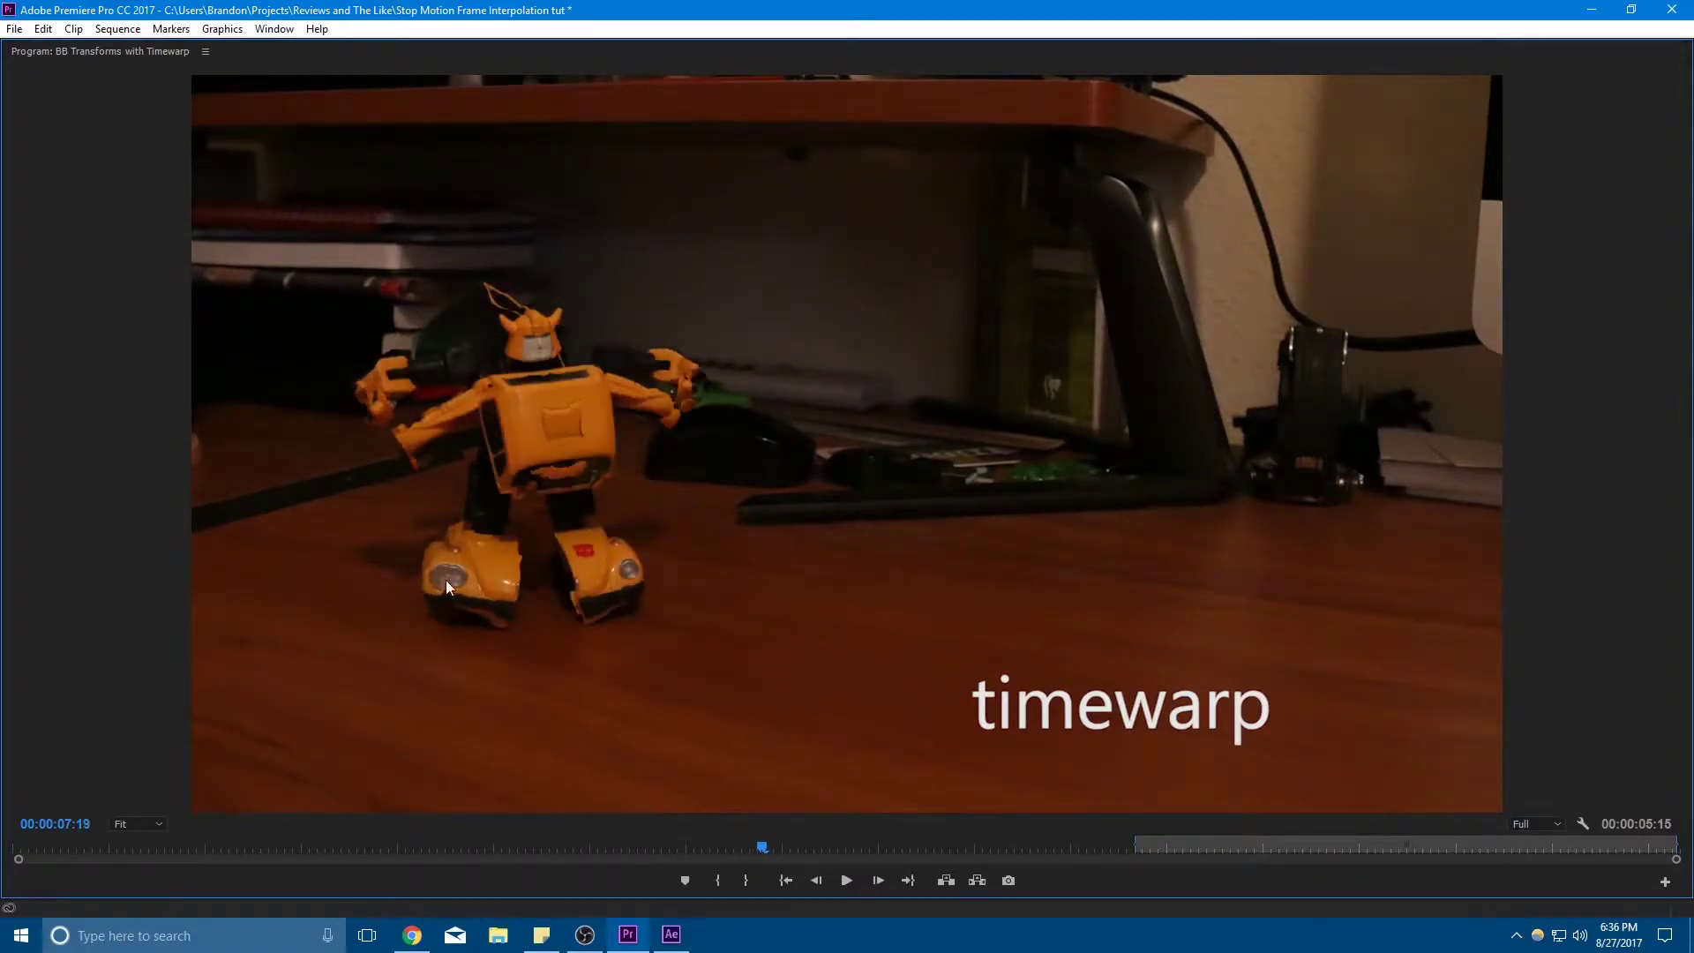
key("Right")
key("Right")
key("Right")
key("Right")
key("Right")
key("Right")
key("Right")
key("Right")
key("Right")
key("Right")
key("Right")
key("Right")
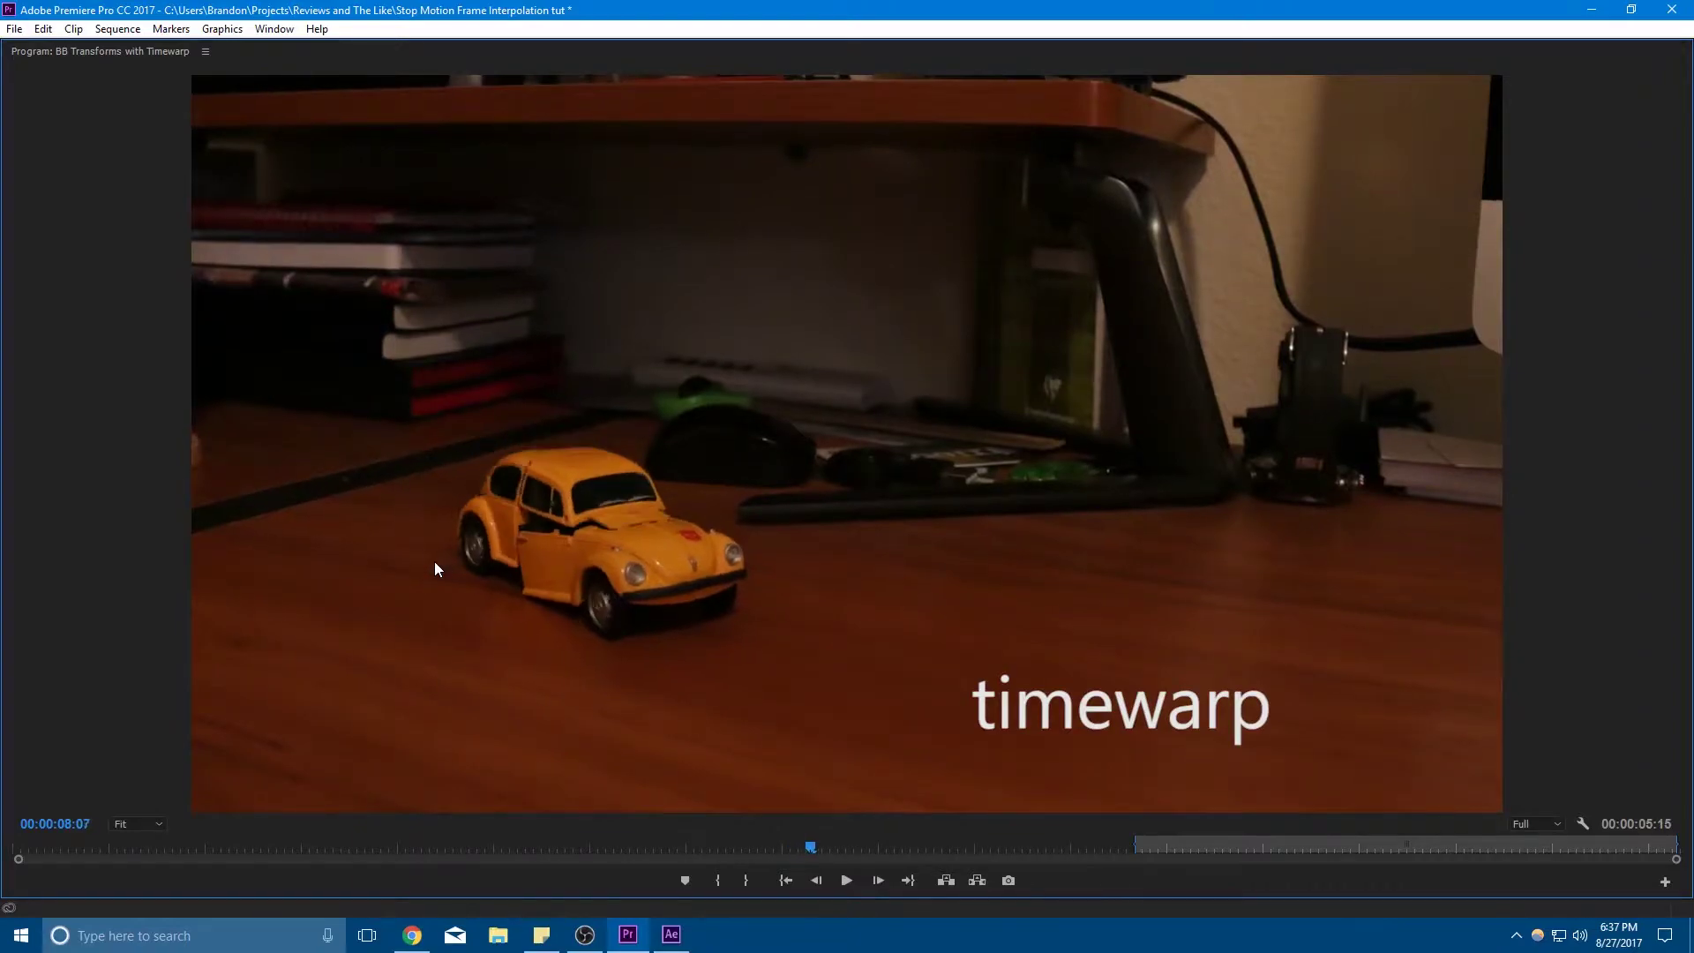
key("Right")
key("Right")
key("Right")
Replay the comparison from near the start, then bring After Effects to the front
left_click_drag(810, 847, 73, 839)
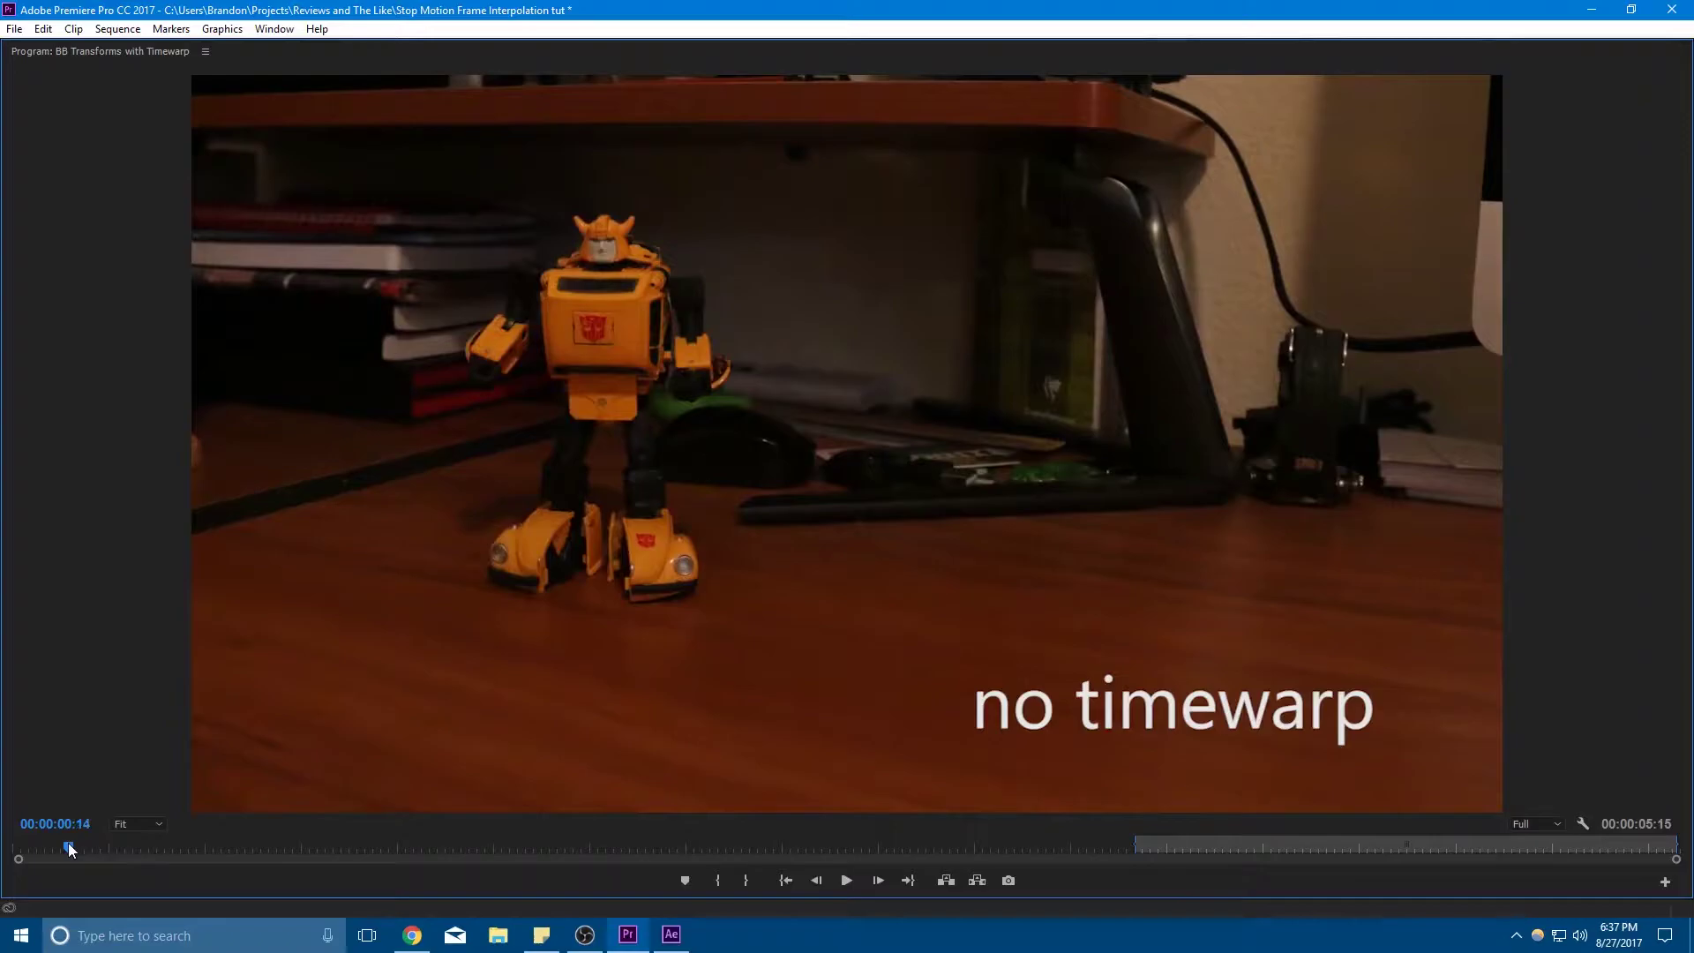
key("space")
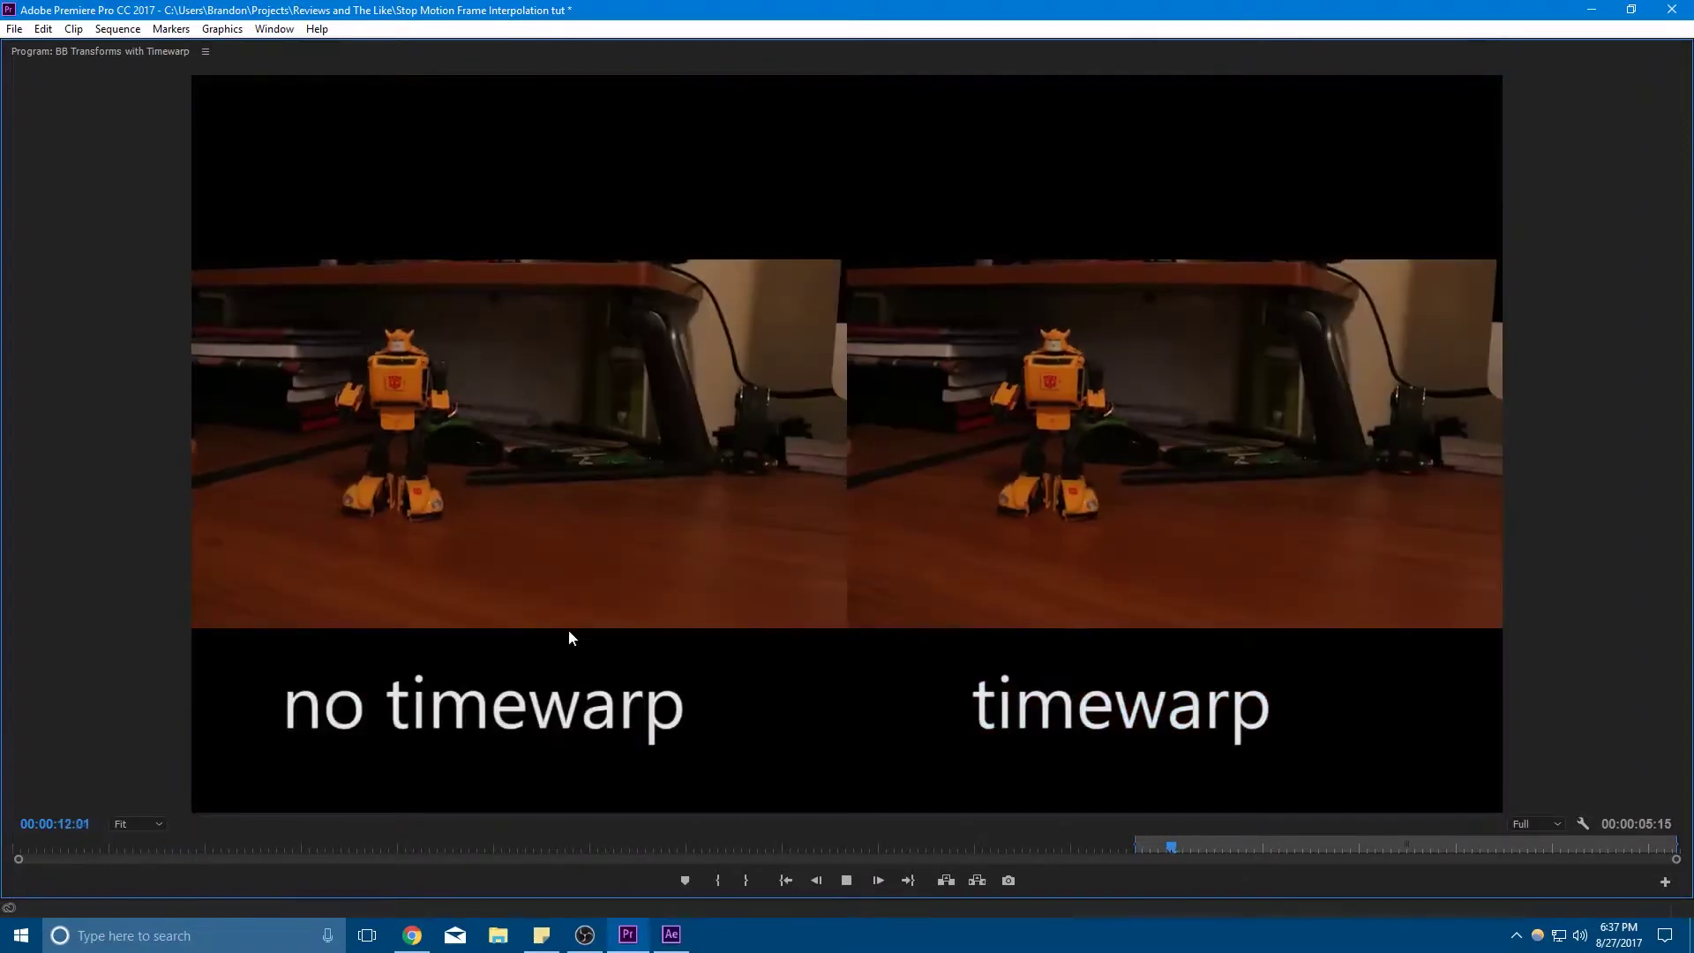
left_click(671, 934)
Select all the JPG stills and build a new composition from them with a 0:00:00:01 still duration
left_click(67, 288)
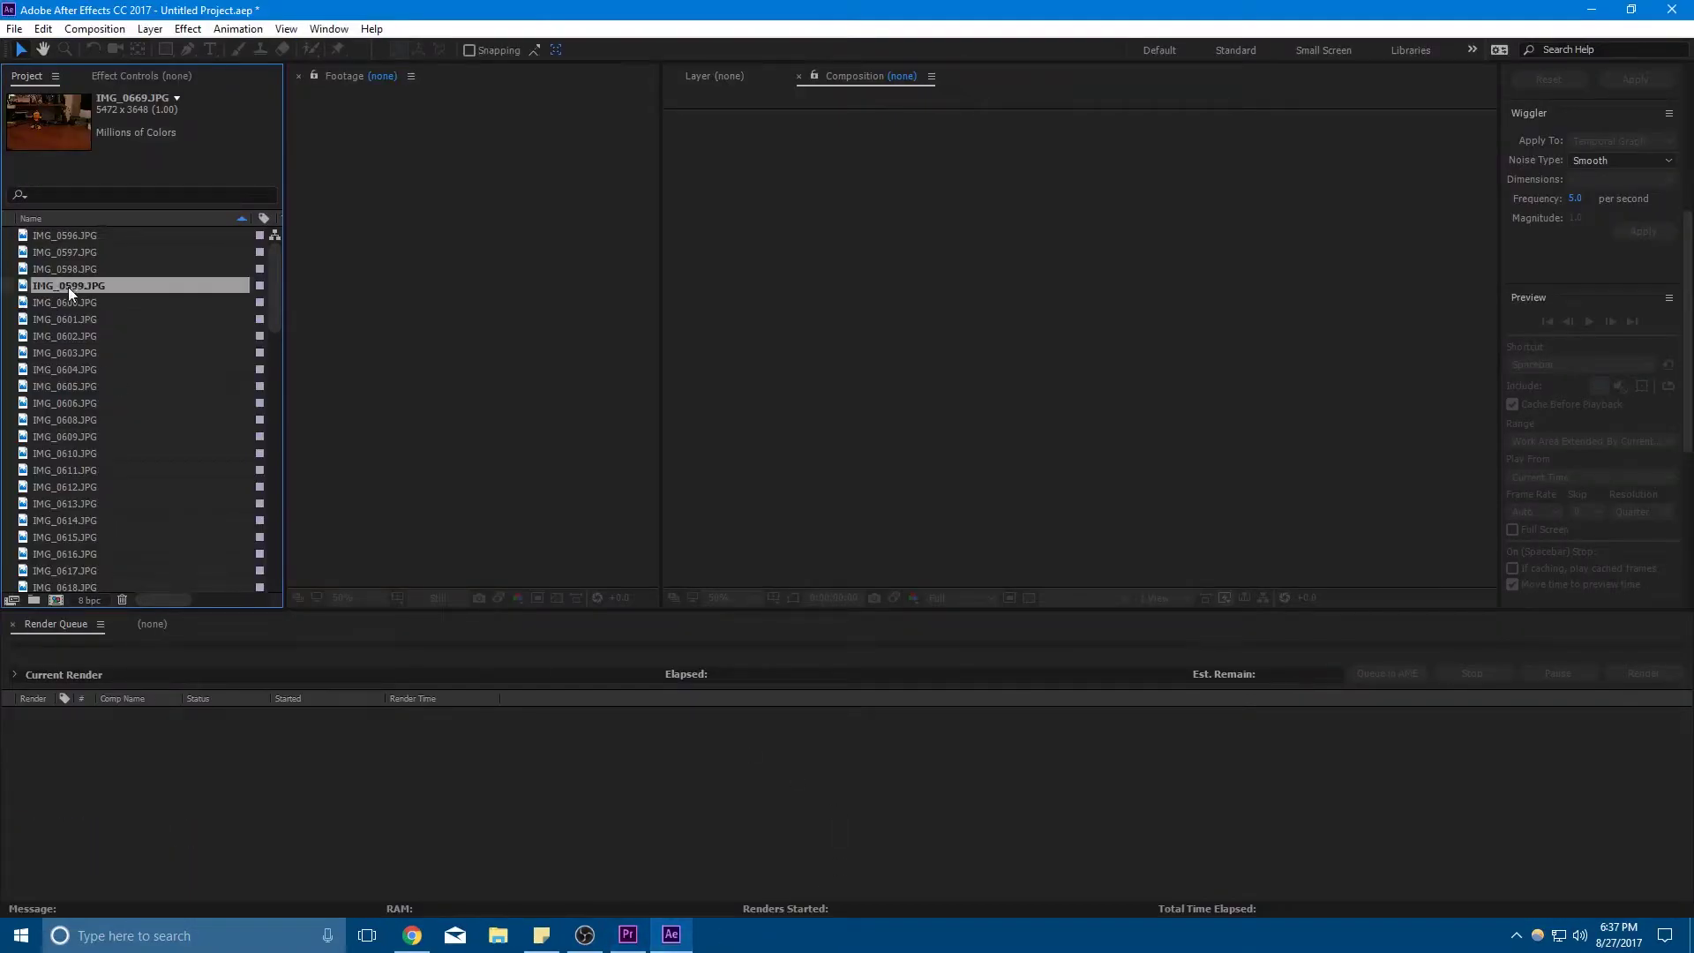
scroll(95, 353, "down", 10)
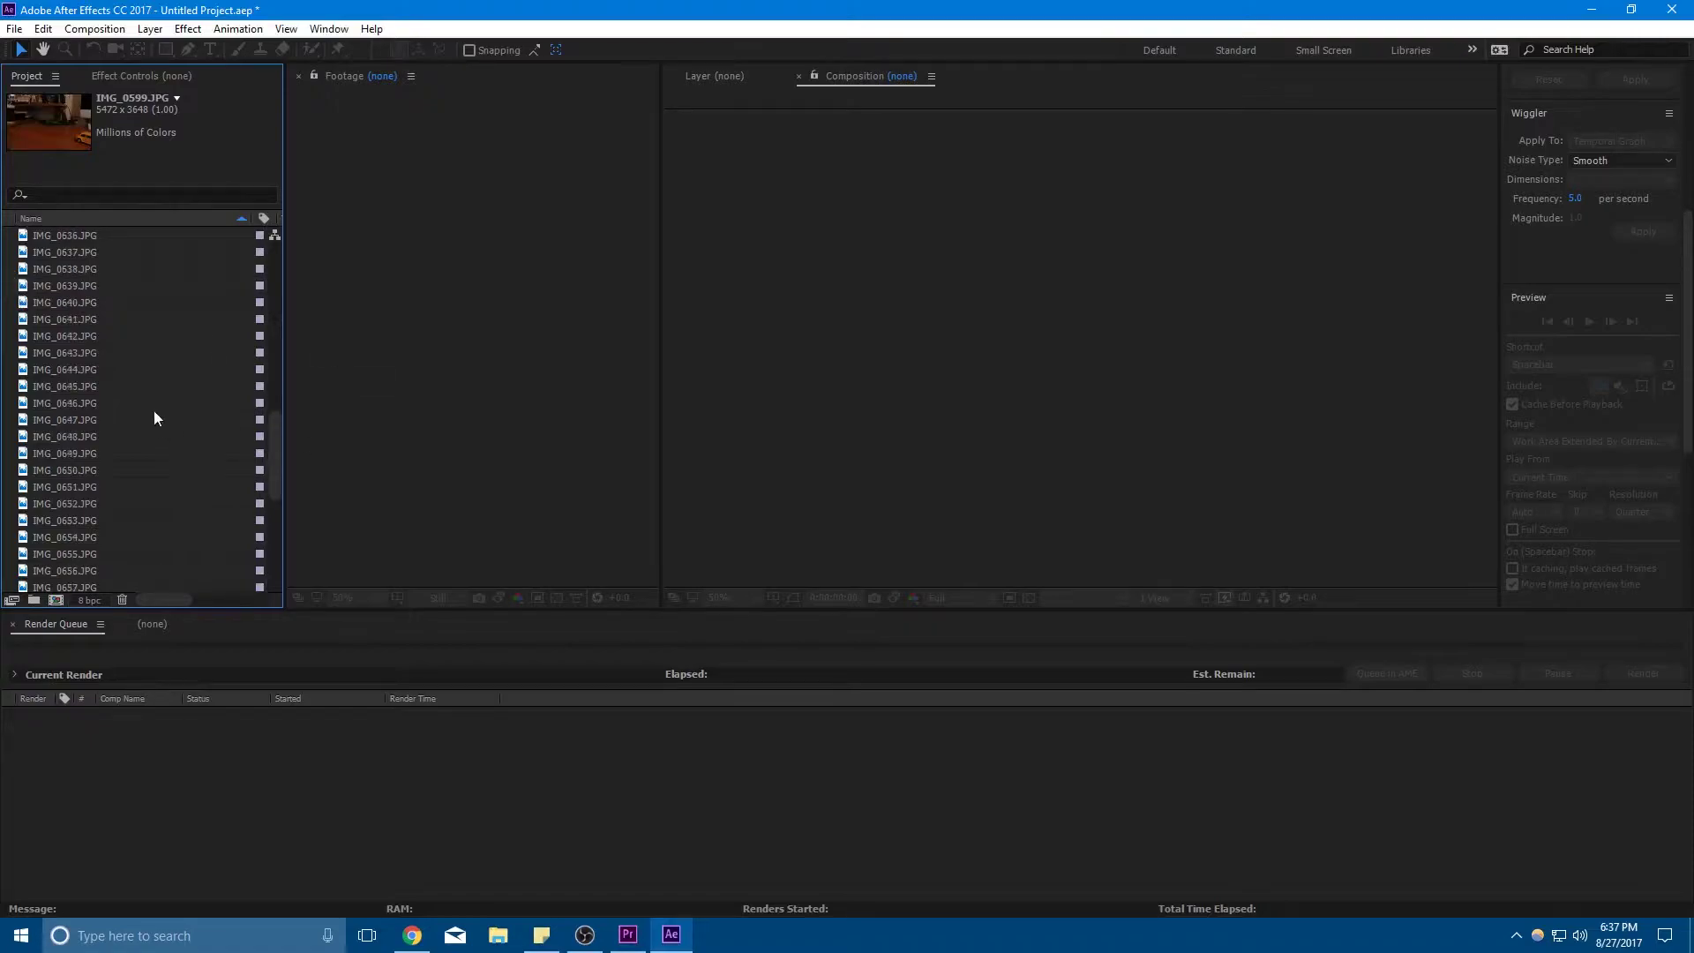
key("ctrl+a")
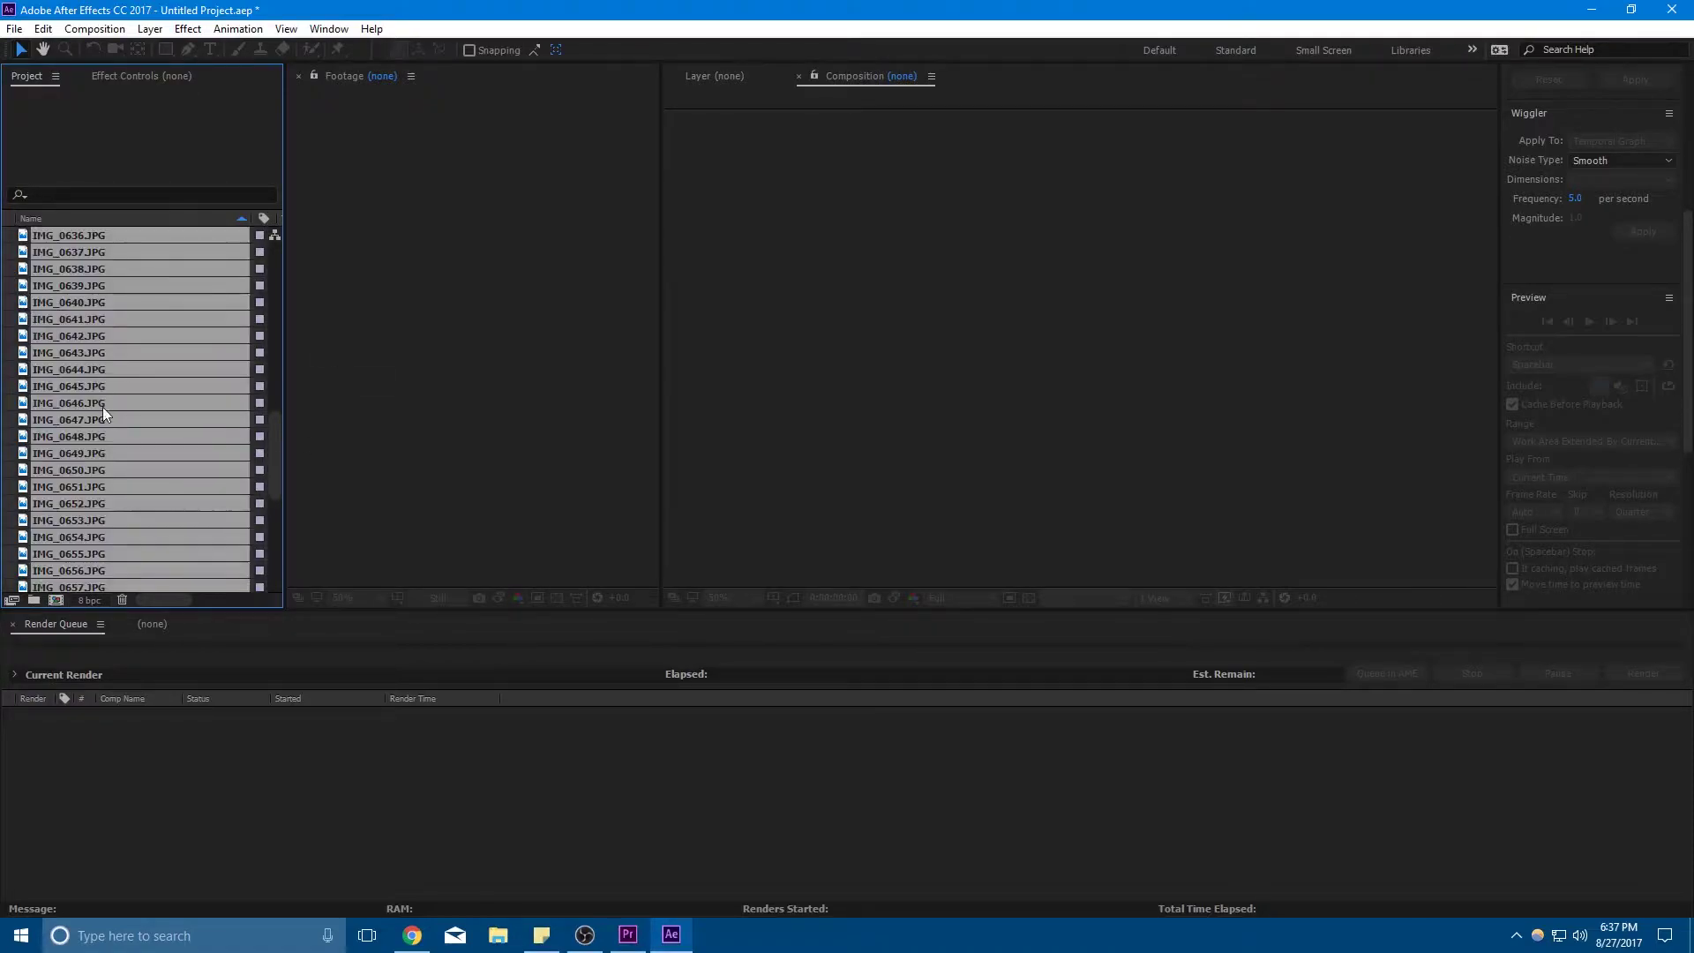
mouse_move(104, 354)
left_mouse_down()
mouse_move(114, 549)
mouse_move(53, 601)
left_mouse_up()
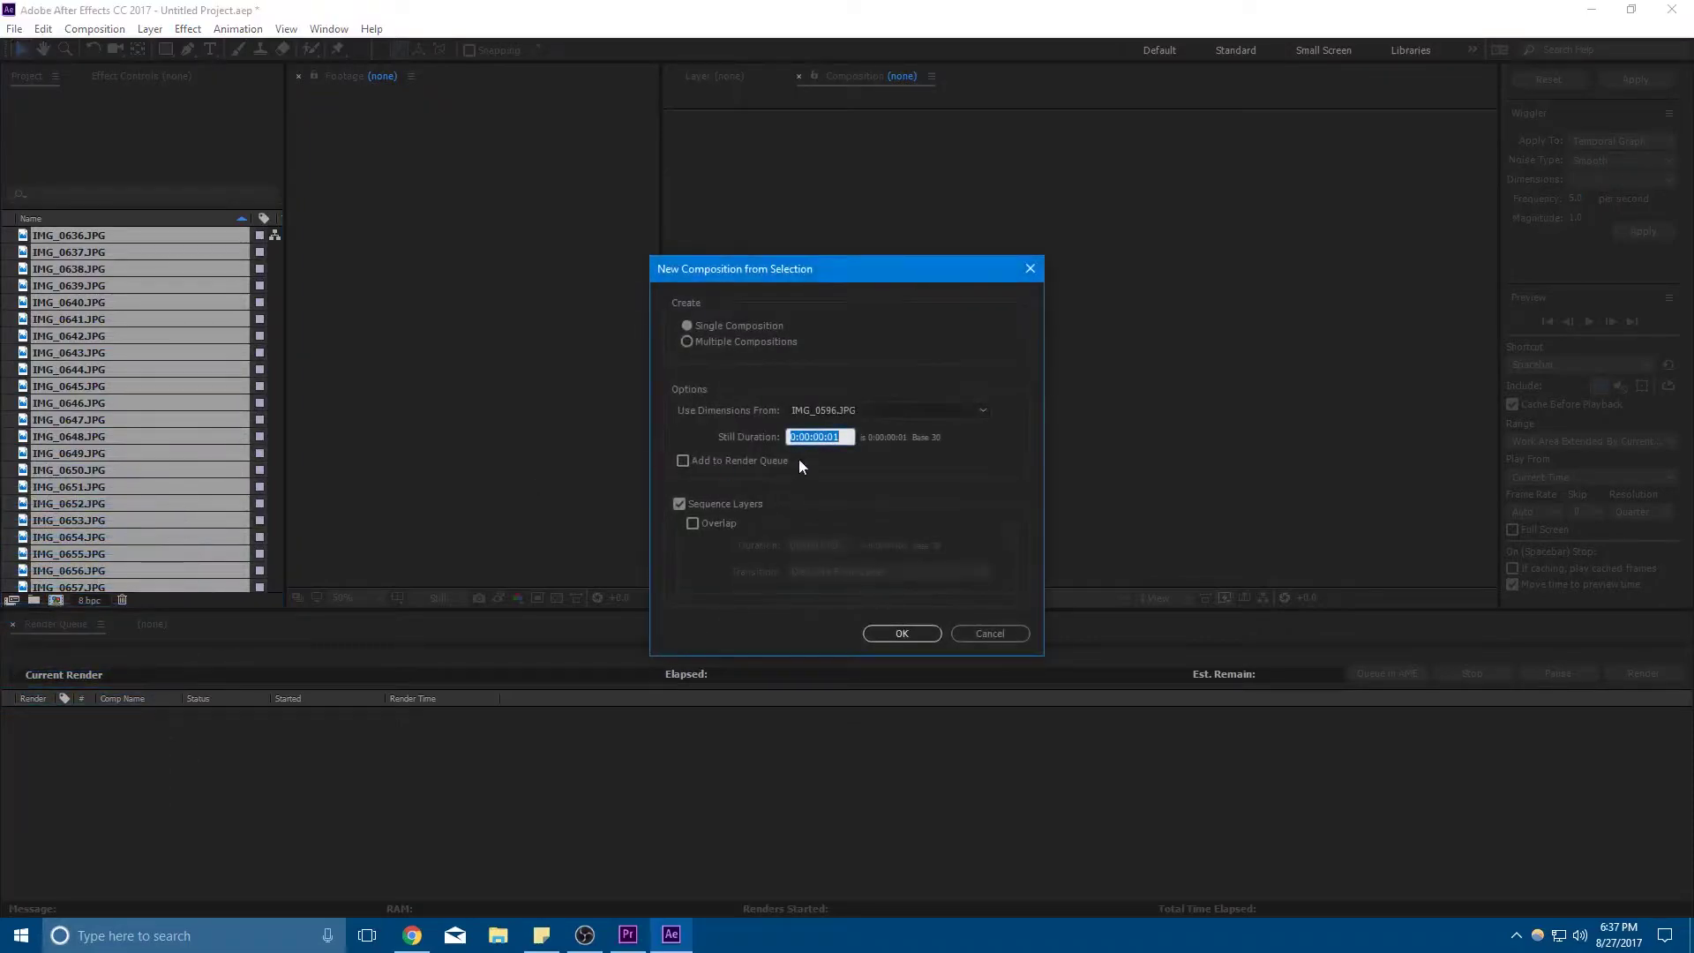
left_click(845, 433)
type("2")
Create the IMG_0596 sequence comp and preview it at 0:00:00:20 and 0:00:01:13
left_click(902, 633)
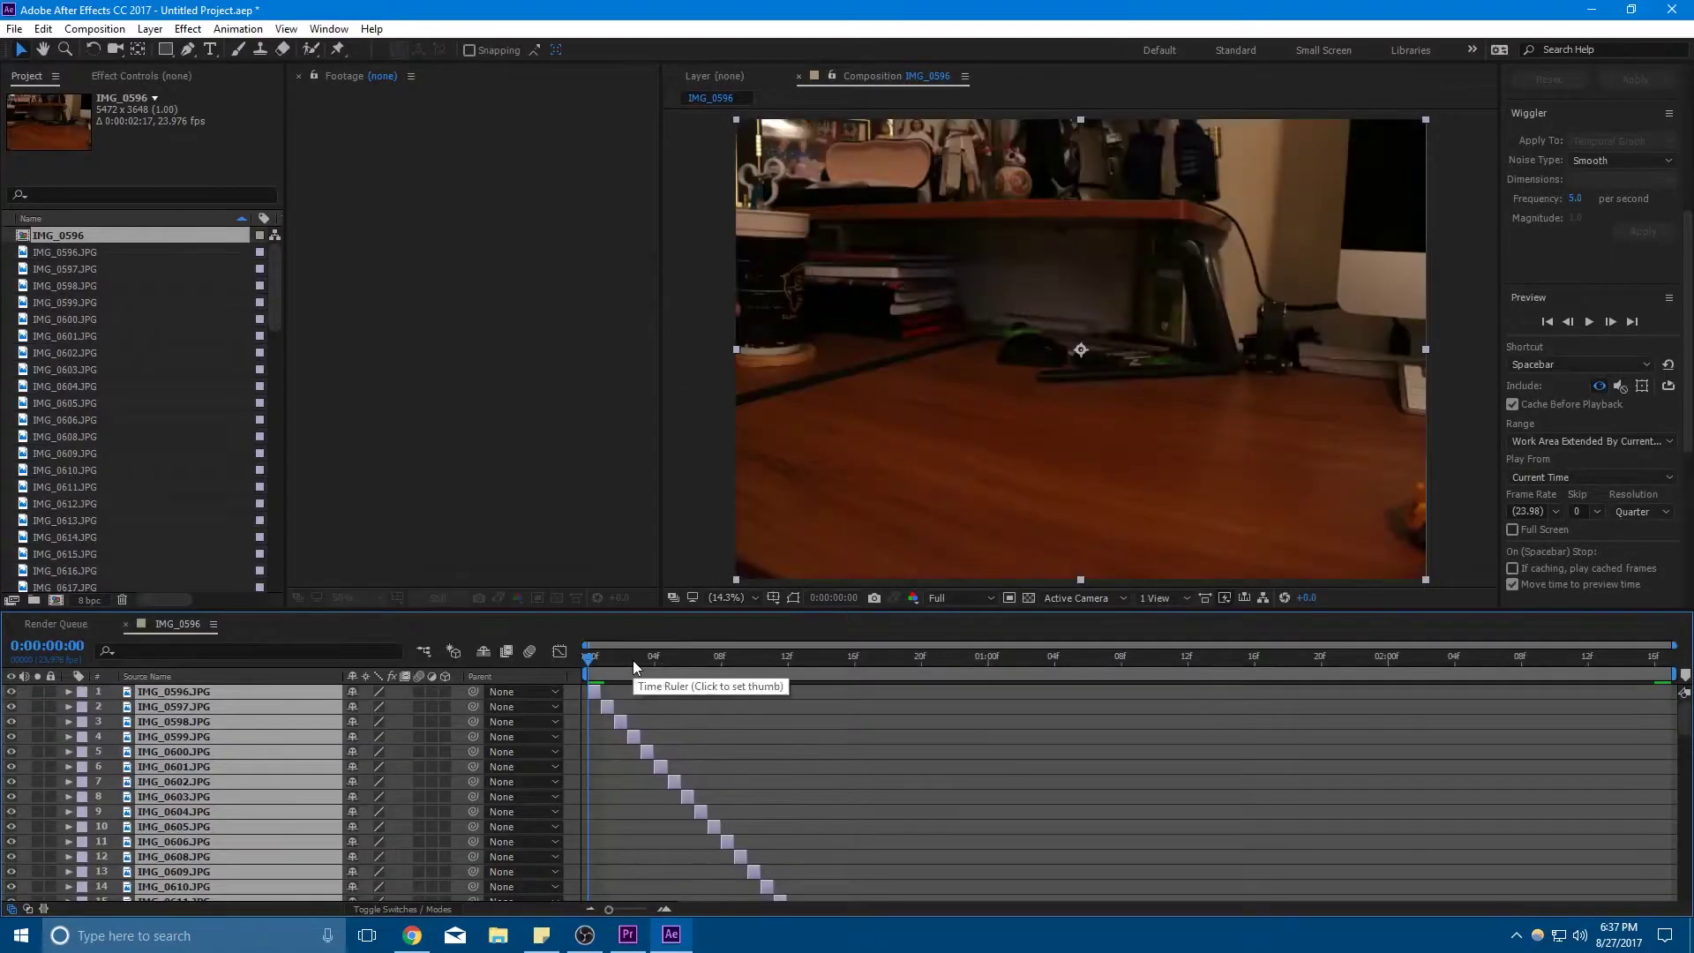
left_click(923, 662)
left_click(1205, 663)
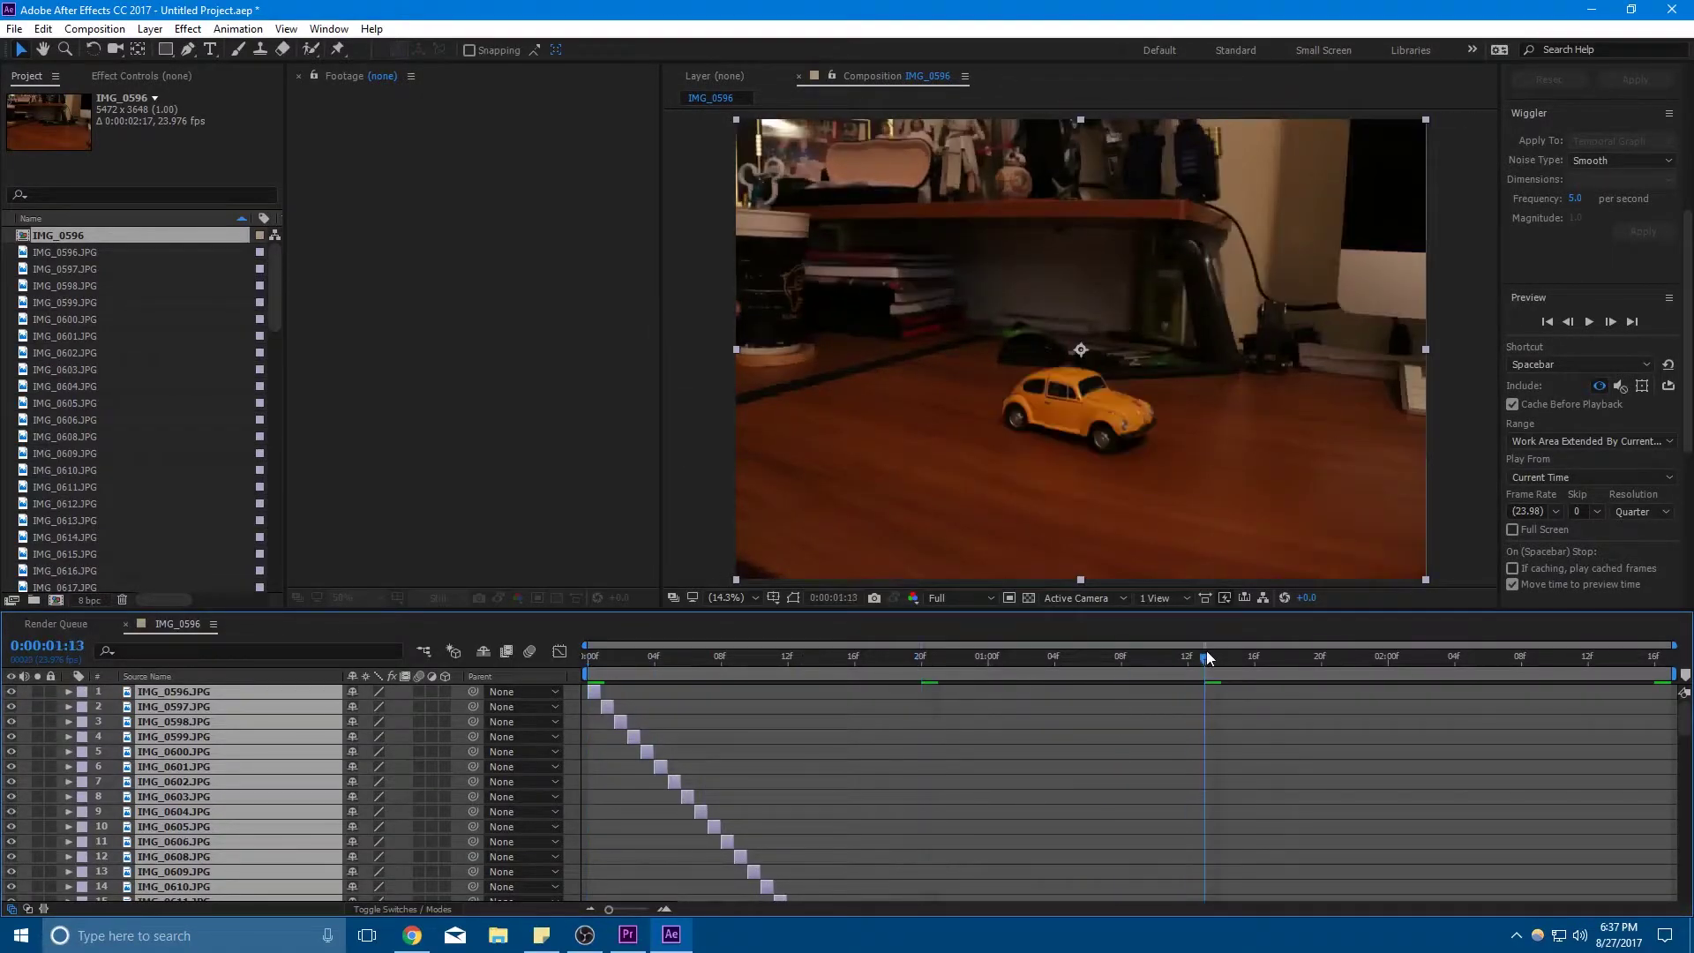
Nest IMG_0596 in a new comp, IMG_0597, and time-reverse its layer
left_click(38, 231)
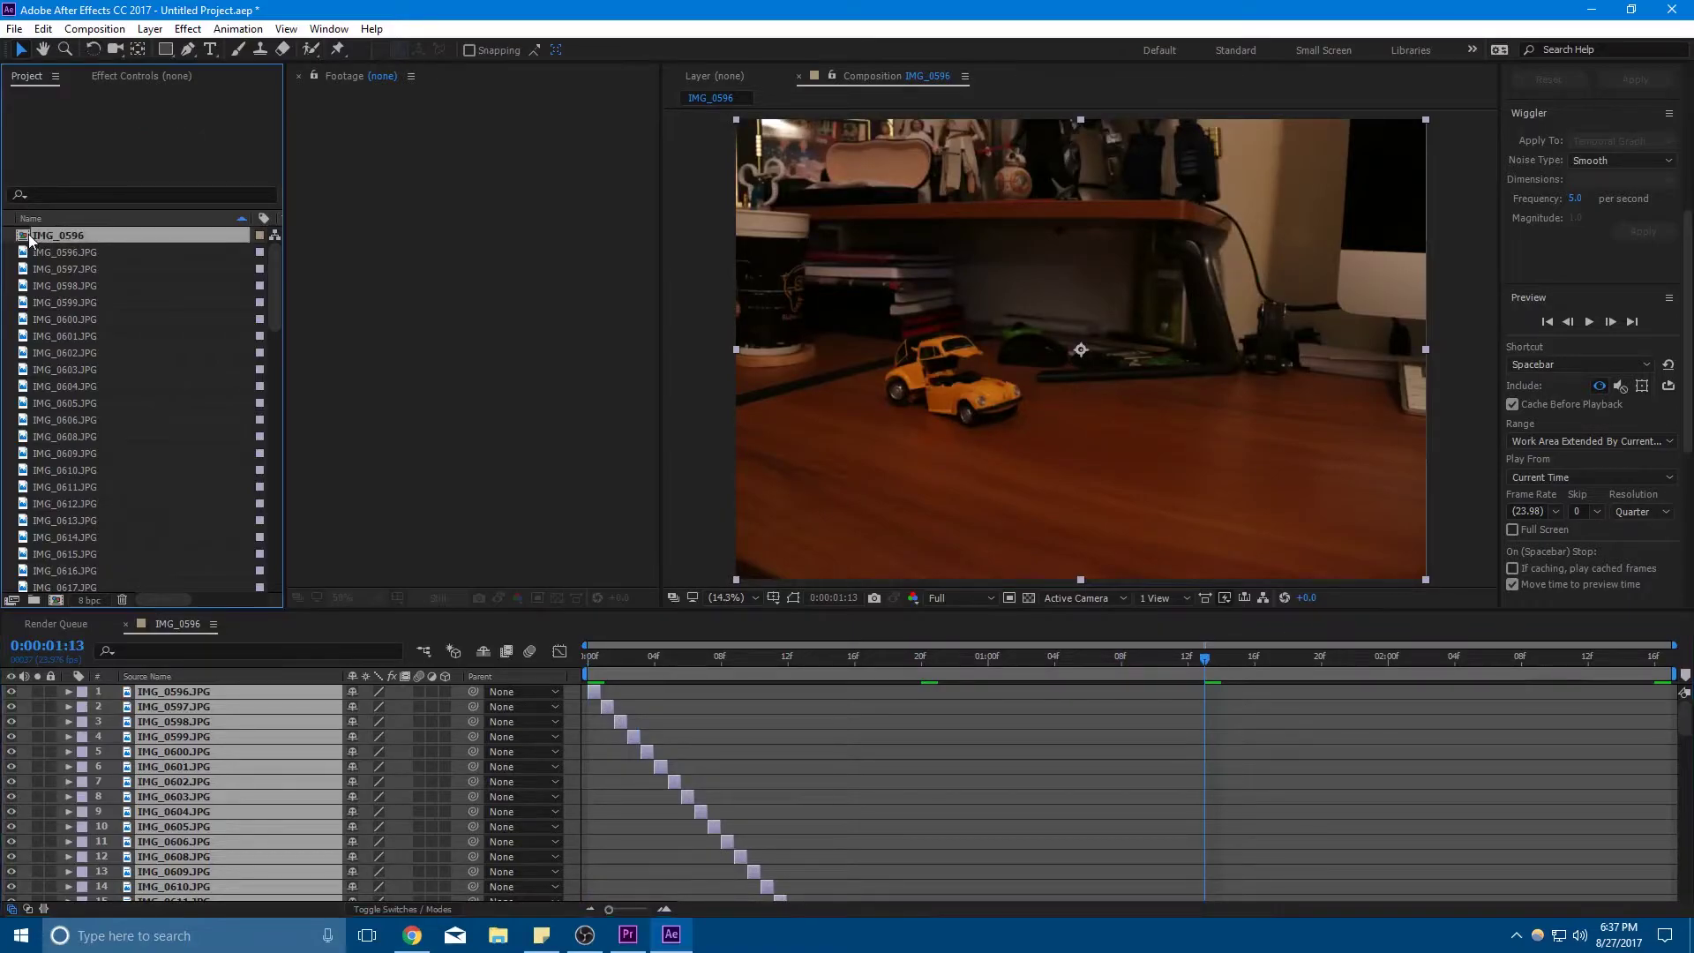
left_click_drag(36, 238, 57, 601)
right_click(151, 700)
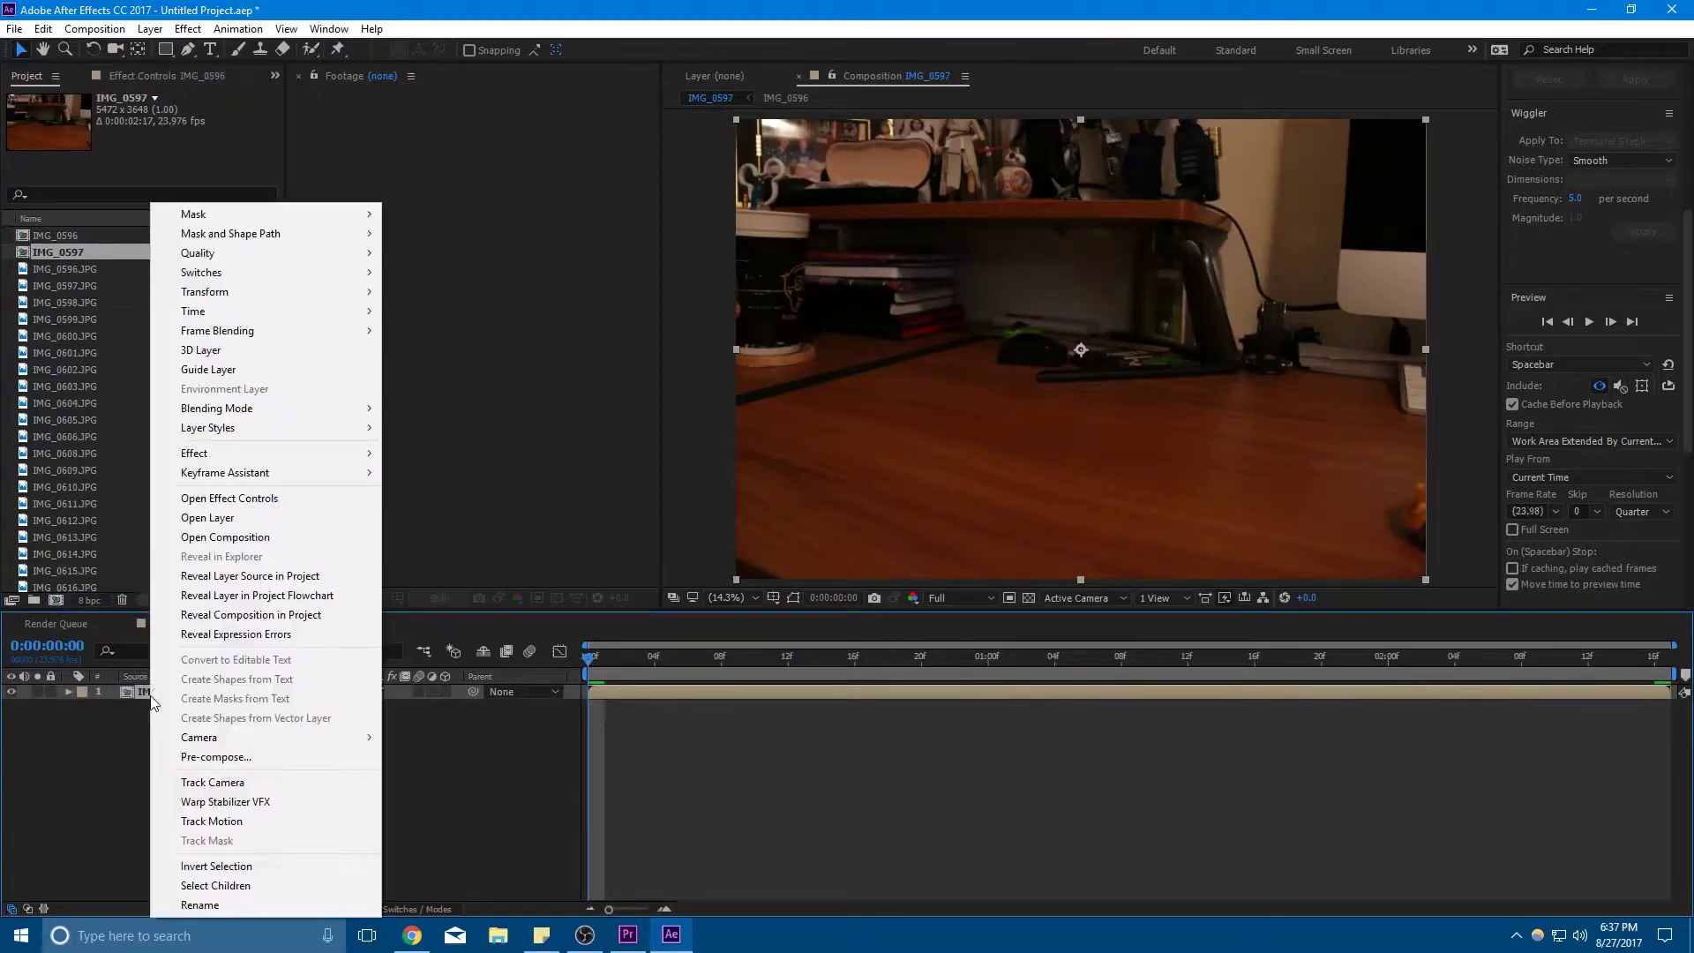
mouse_move(371, 311)
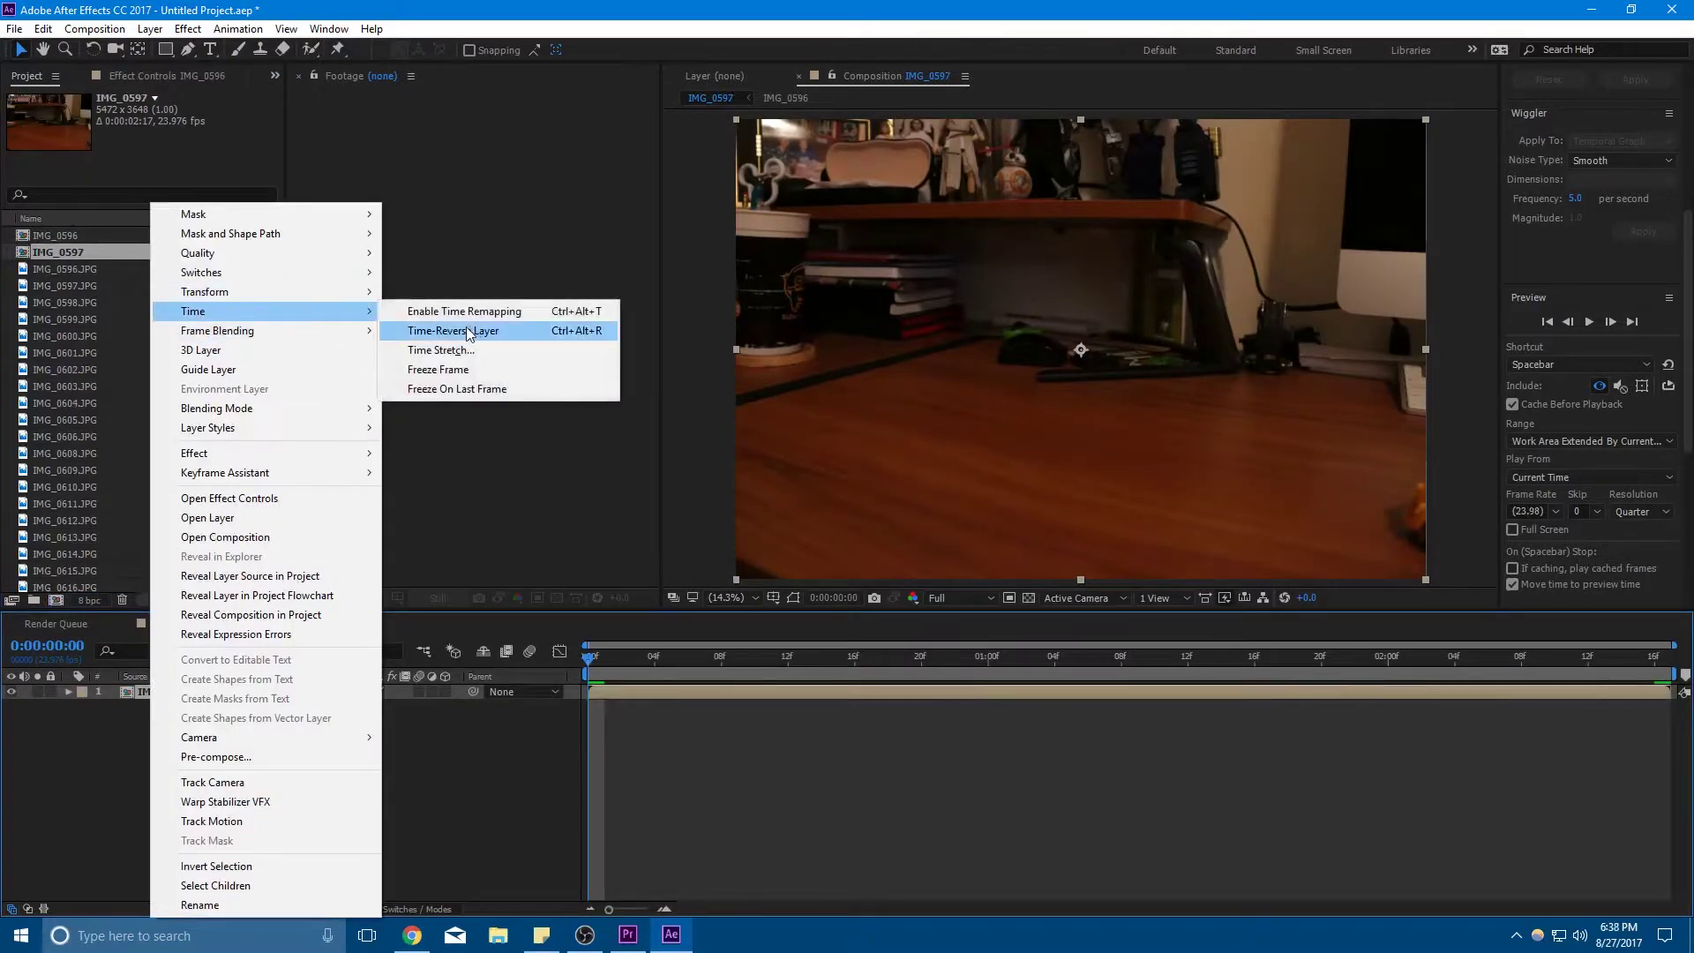
left_click(469, 332)
left_click(21, 253)
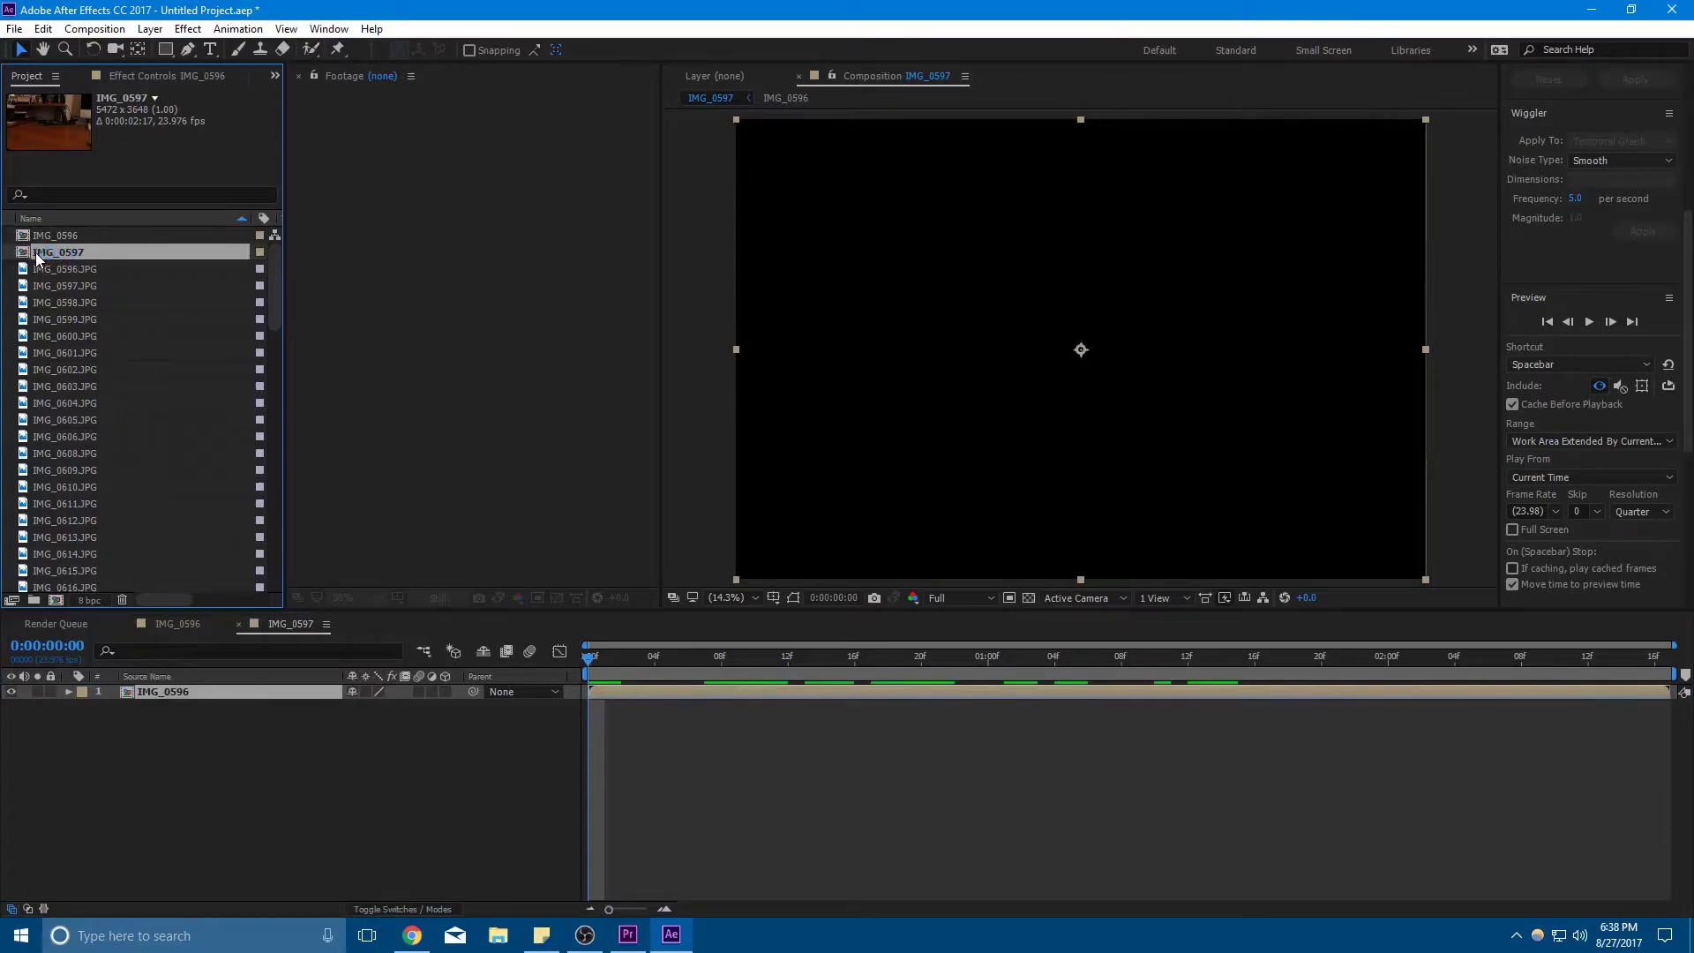
Nest IMG_0597 in new comp IMG_0598, sized 1920×1080 with a 0:00:06:17 duration
left_click_drag(35, 256, 56, 600)
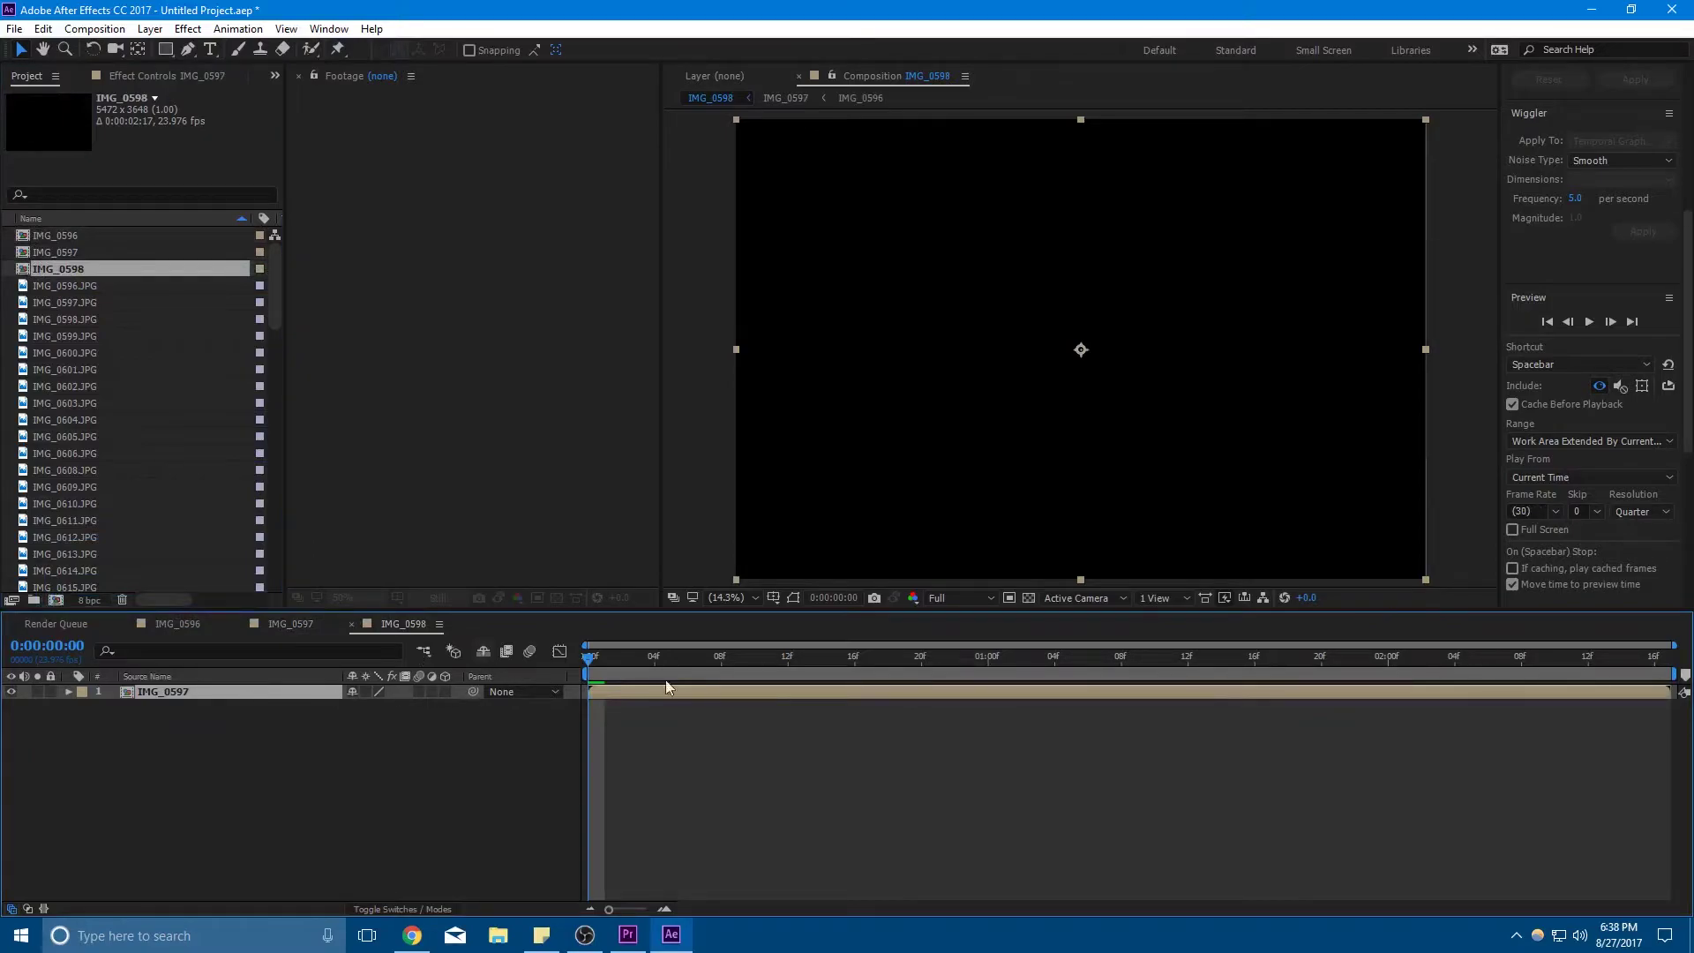
key("space")
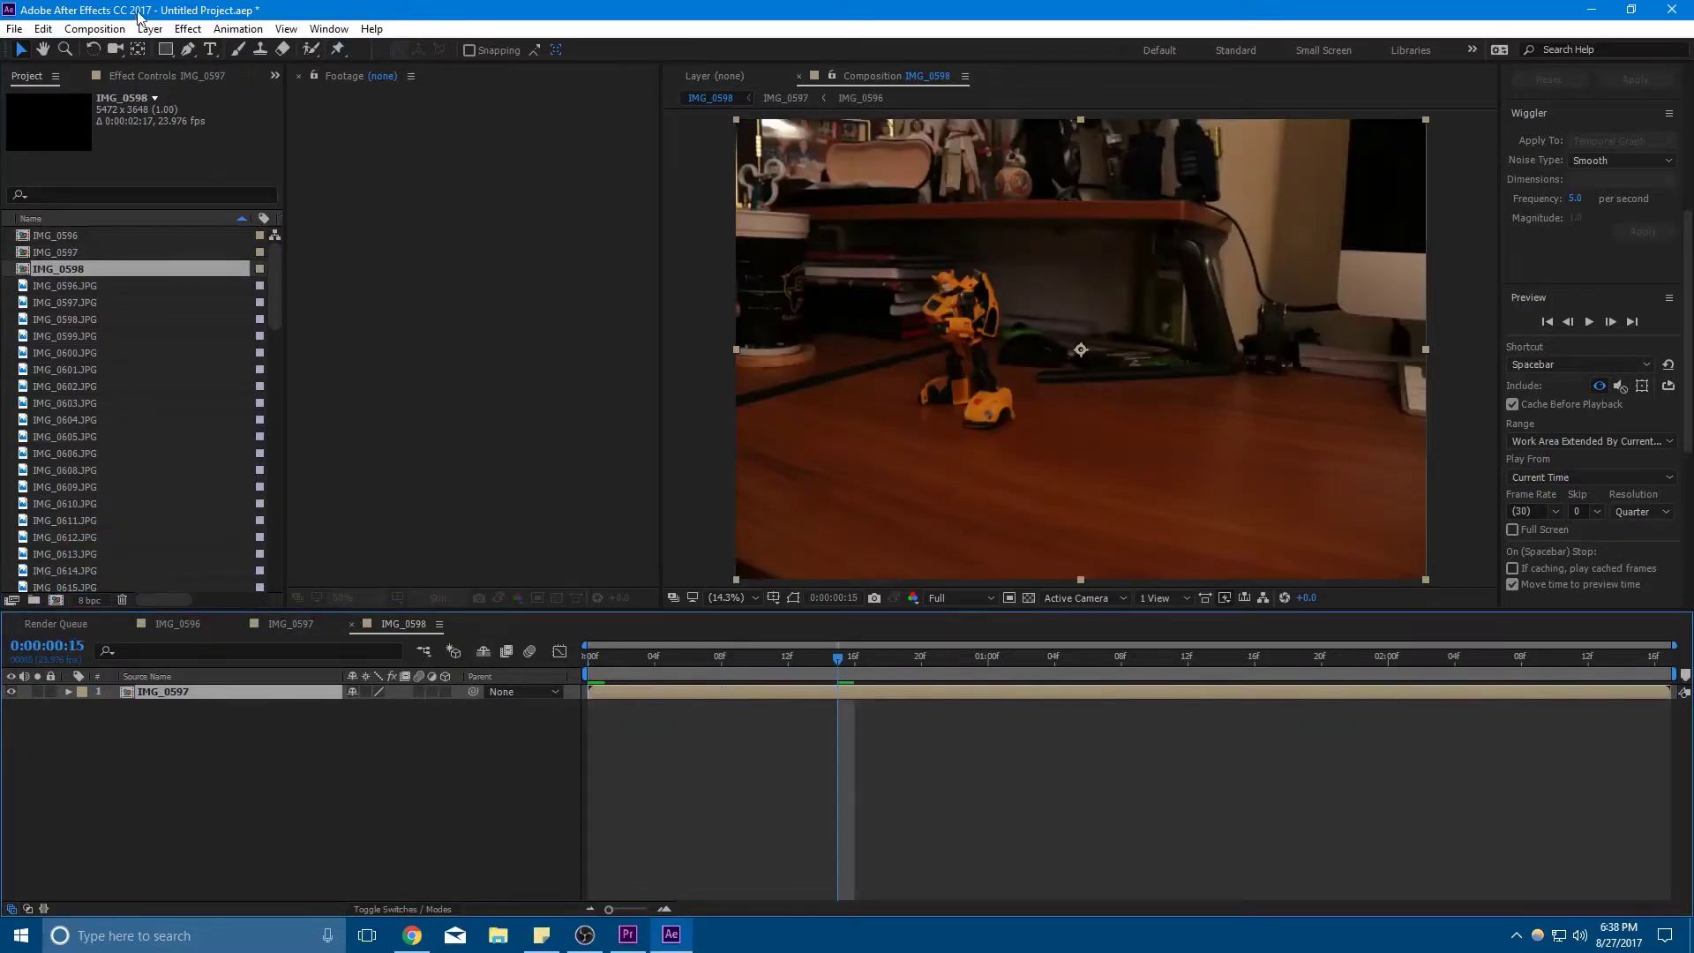
left_click(93, 29)
left_click(141, 74)
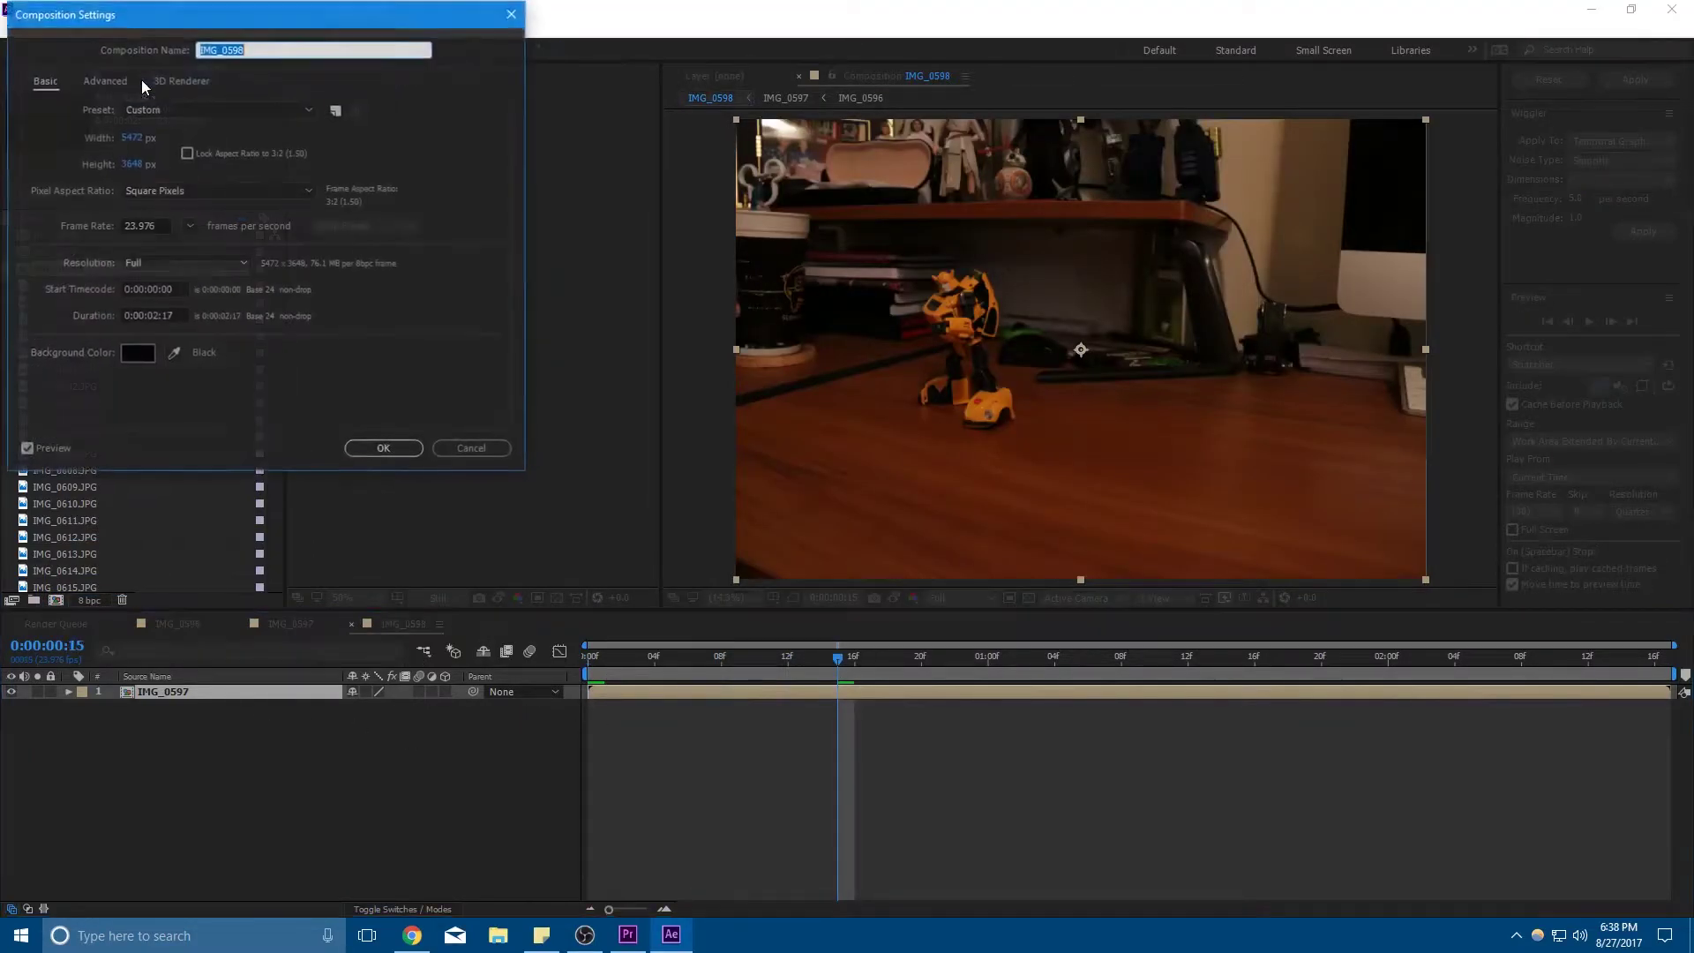
left_click(131, 139)
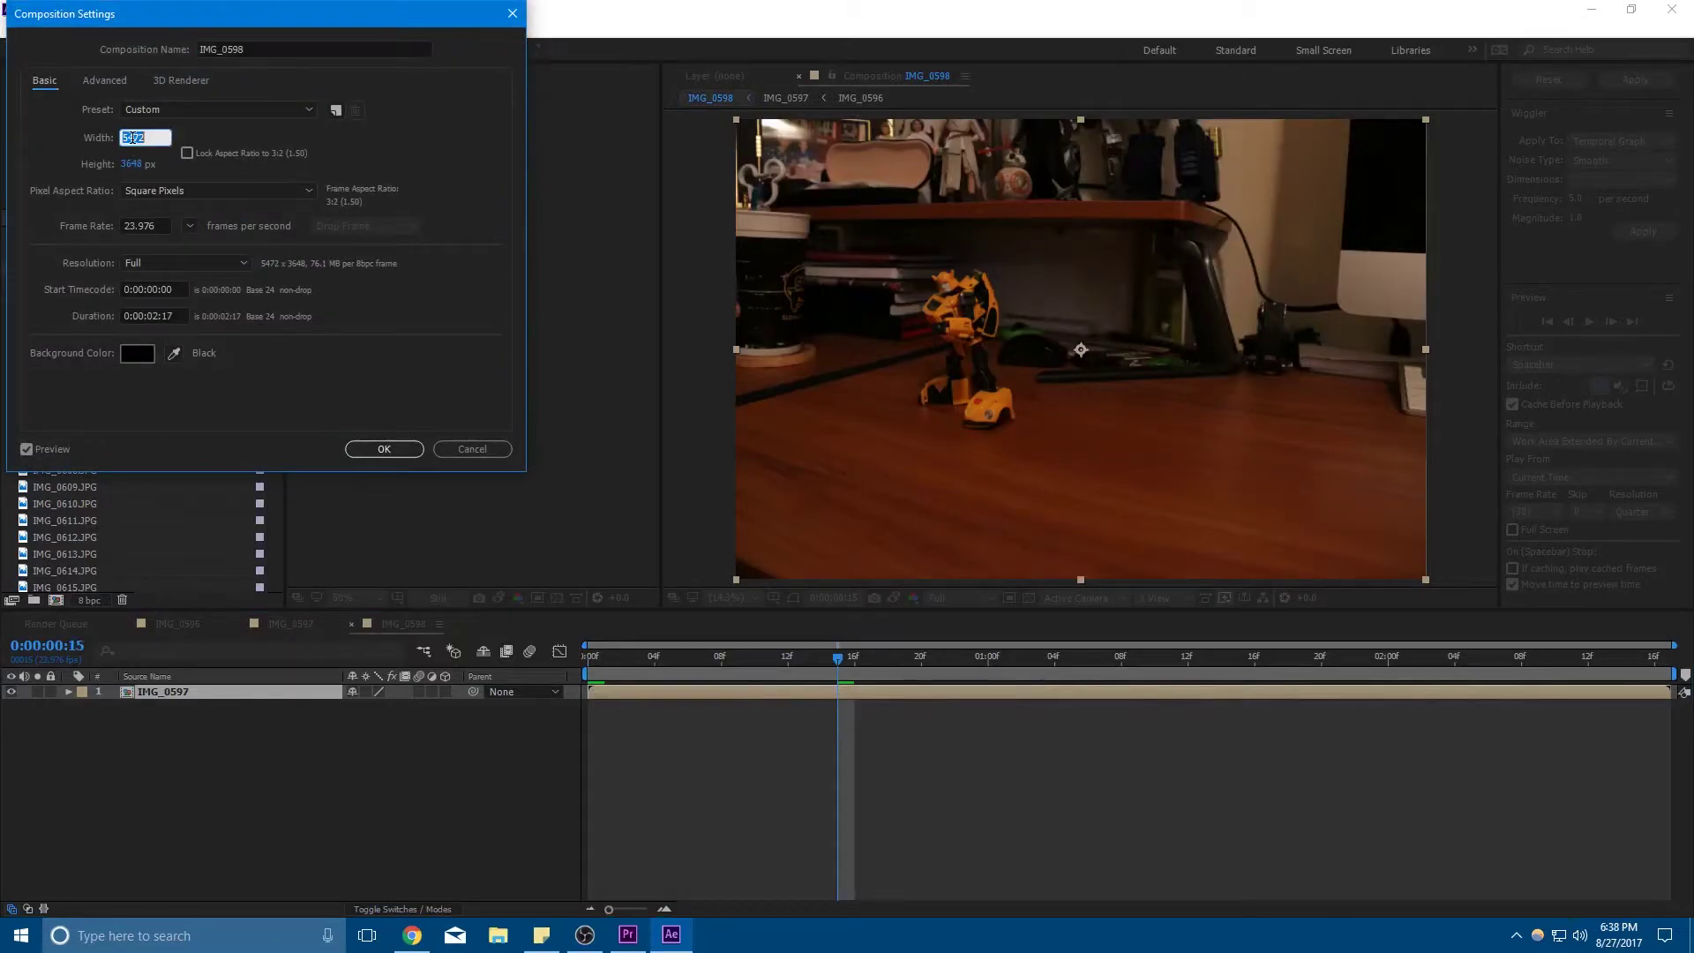
type("1920")
key("Tab")
type("1080")
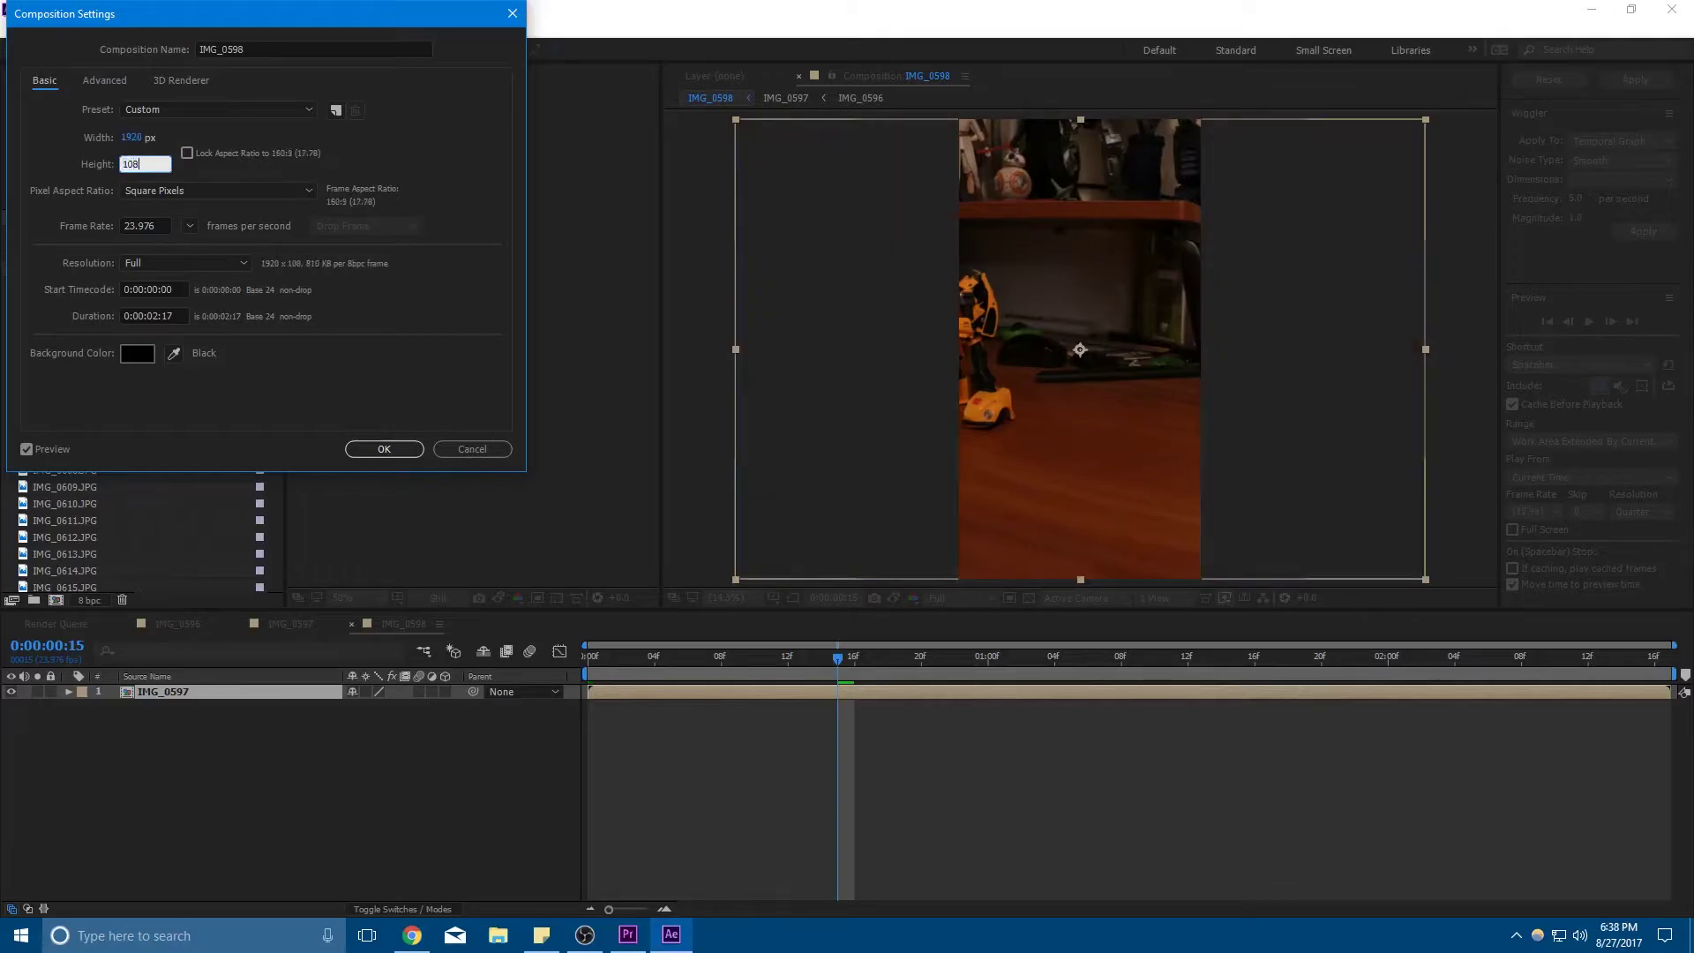
left_click(179, 283)
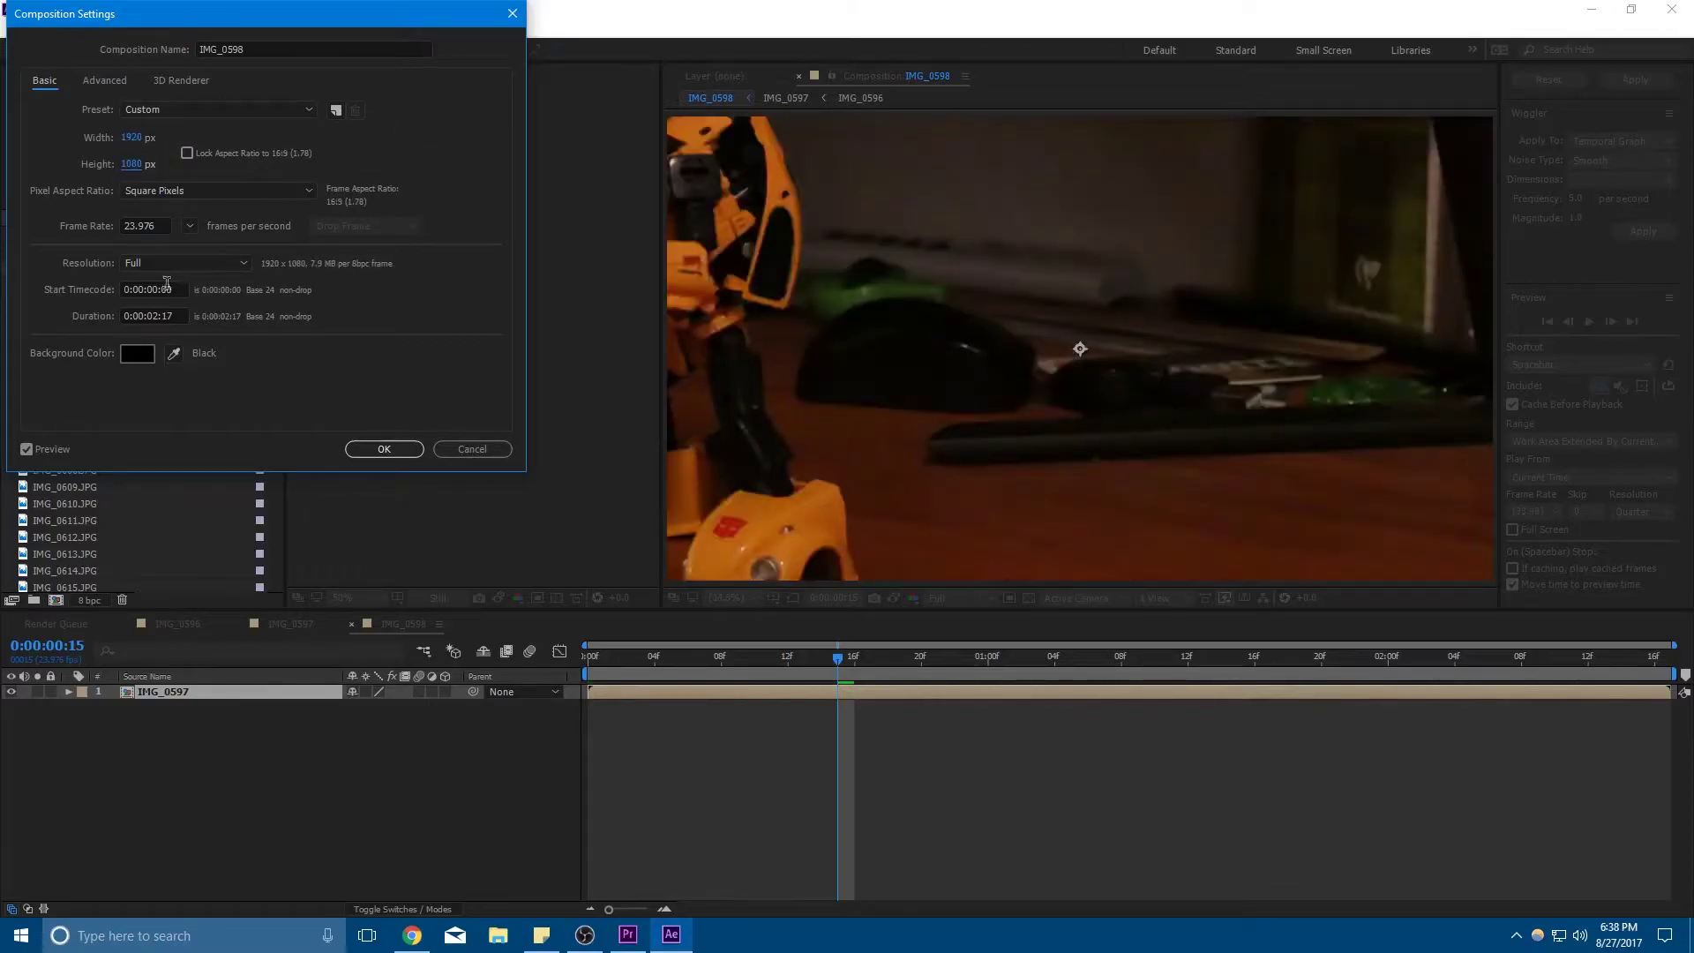
left_click(165, 315)
Apply the comp settings, zoom the timeline out, and set the preview to 100%
key("Return")
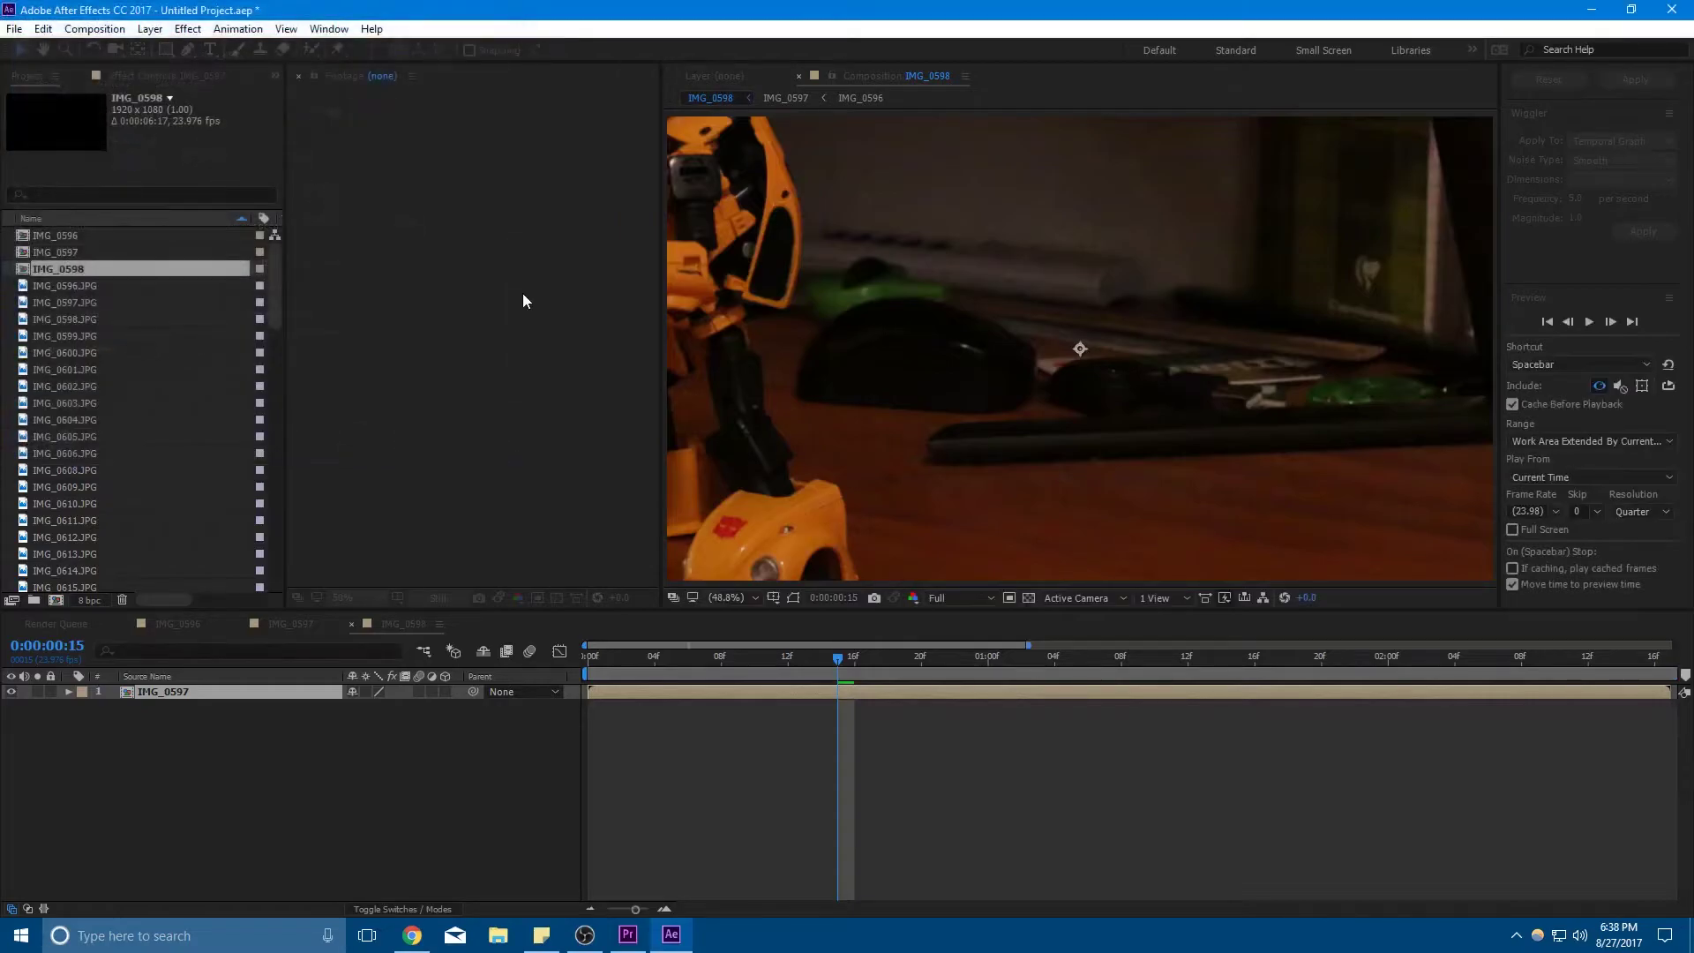
left_click(591, 909)
left_click(593, 908)
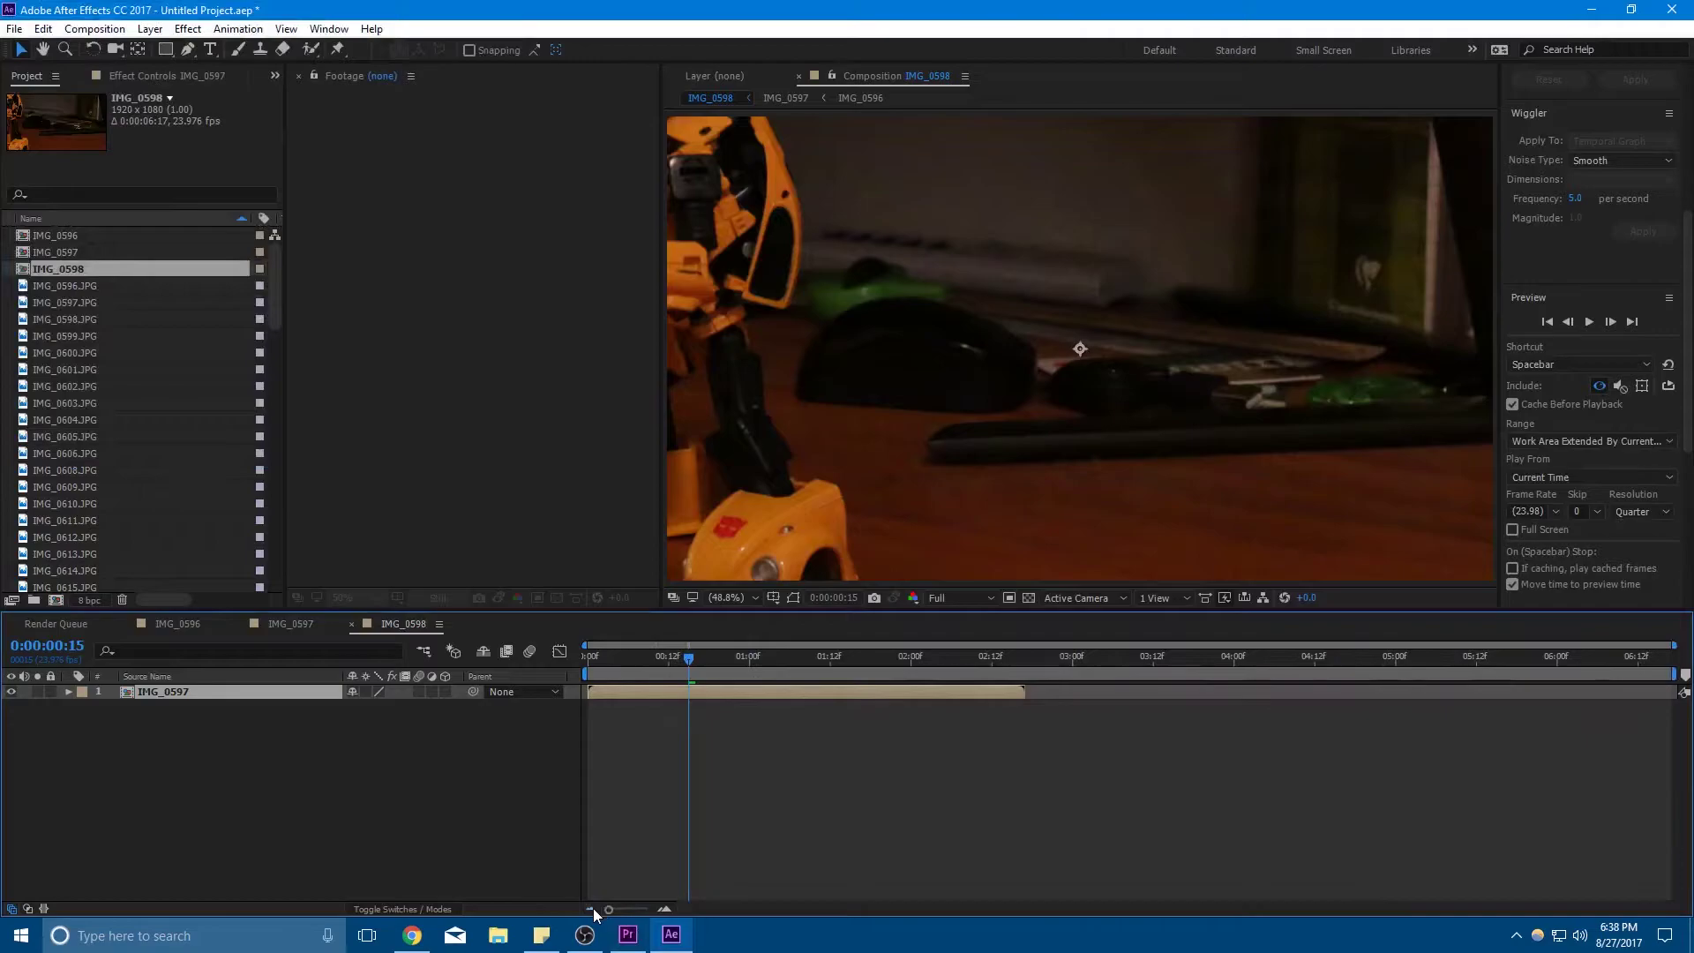
left_click(739, 600)
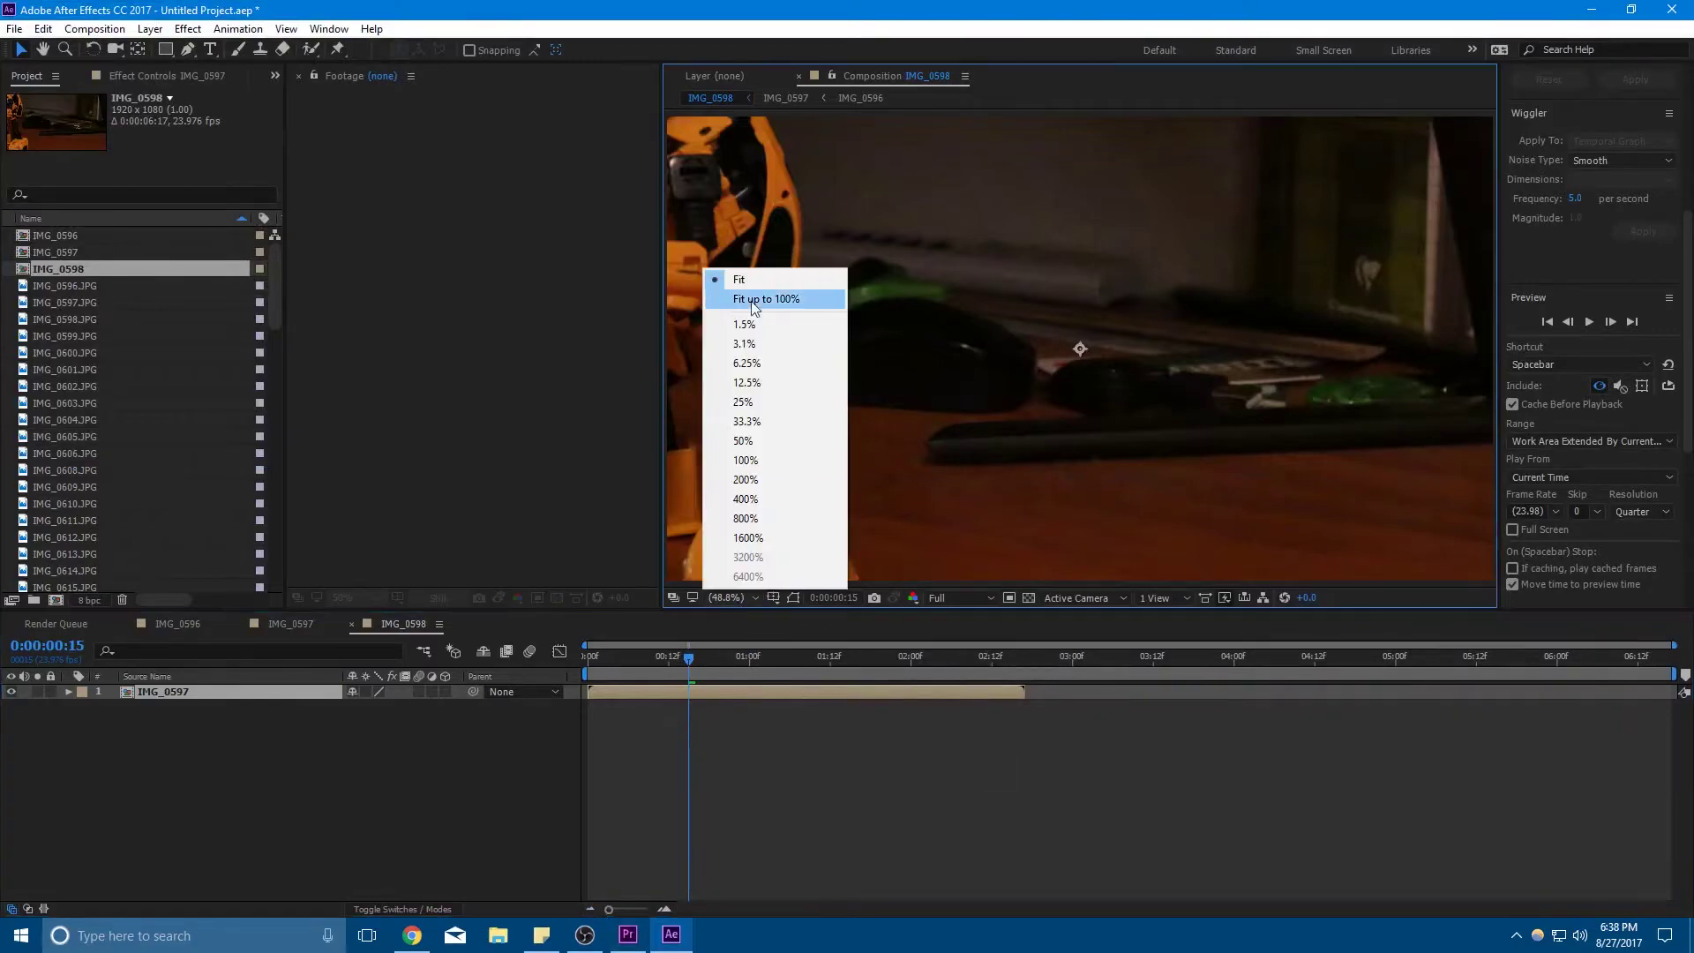
left_click(749, 281)
Scale the IMG_0597 layer down to 59% and move to 0:00:01:01
key("s")
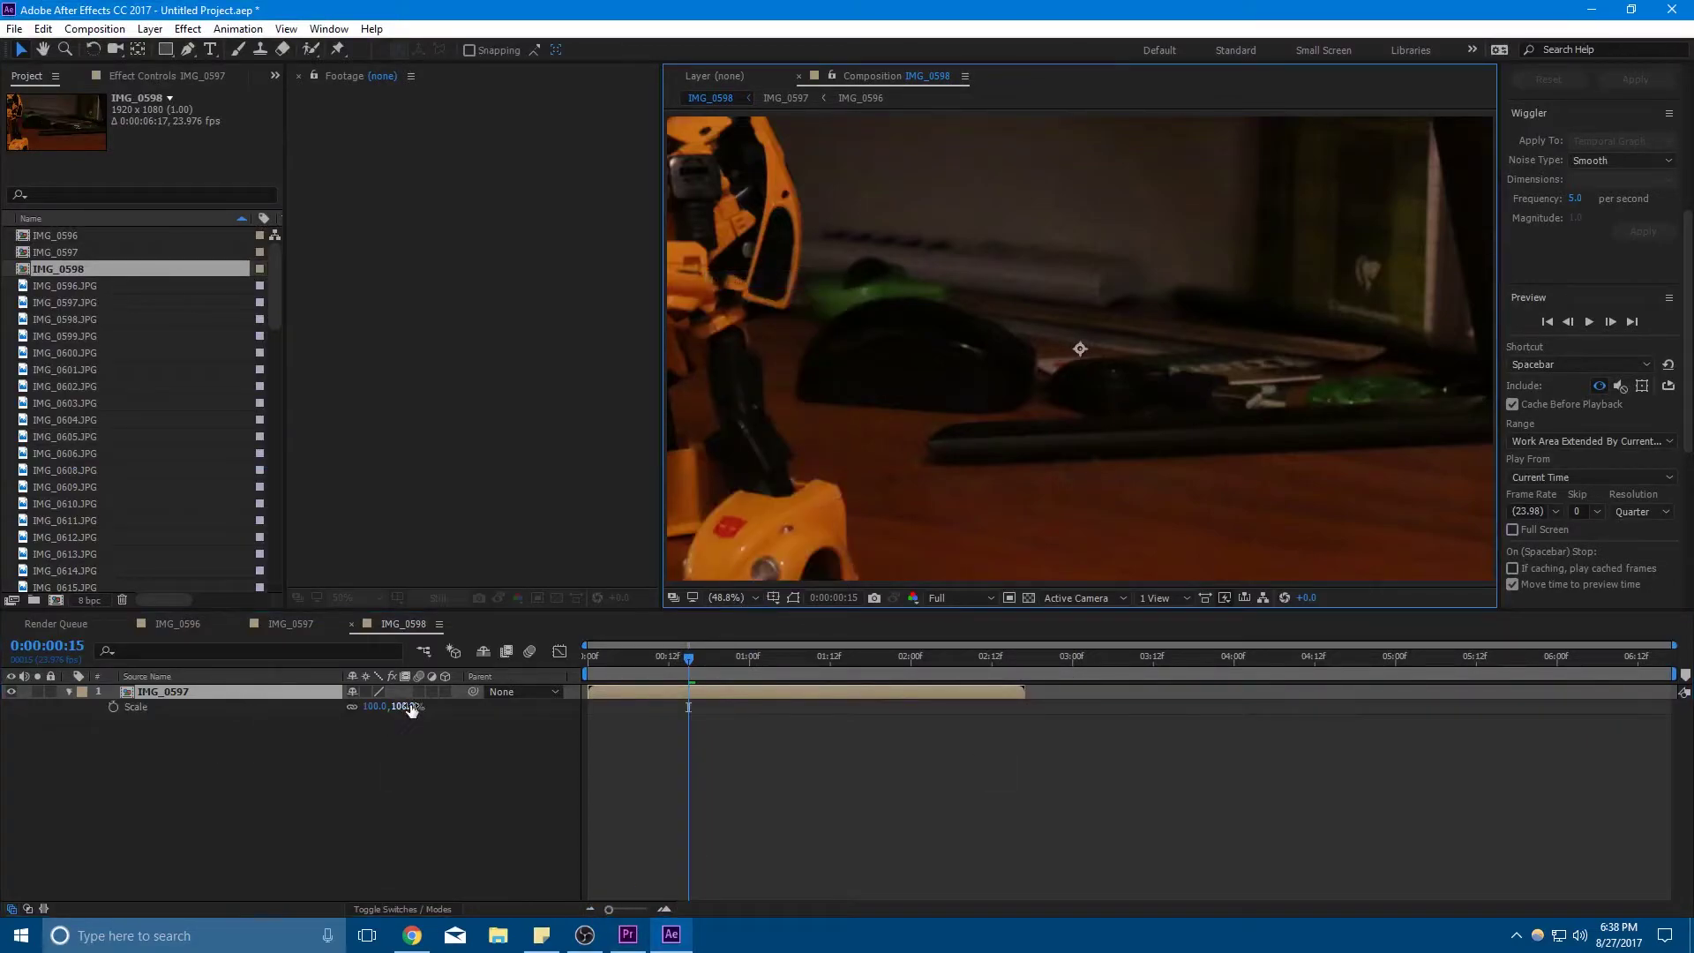
left_click_drag(411, 708, 380, 708)
left_click_drag(772, 467, 842, 467)
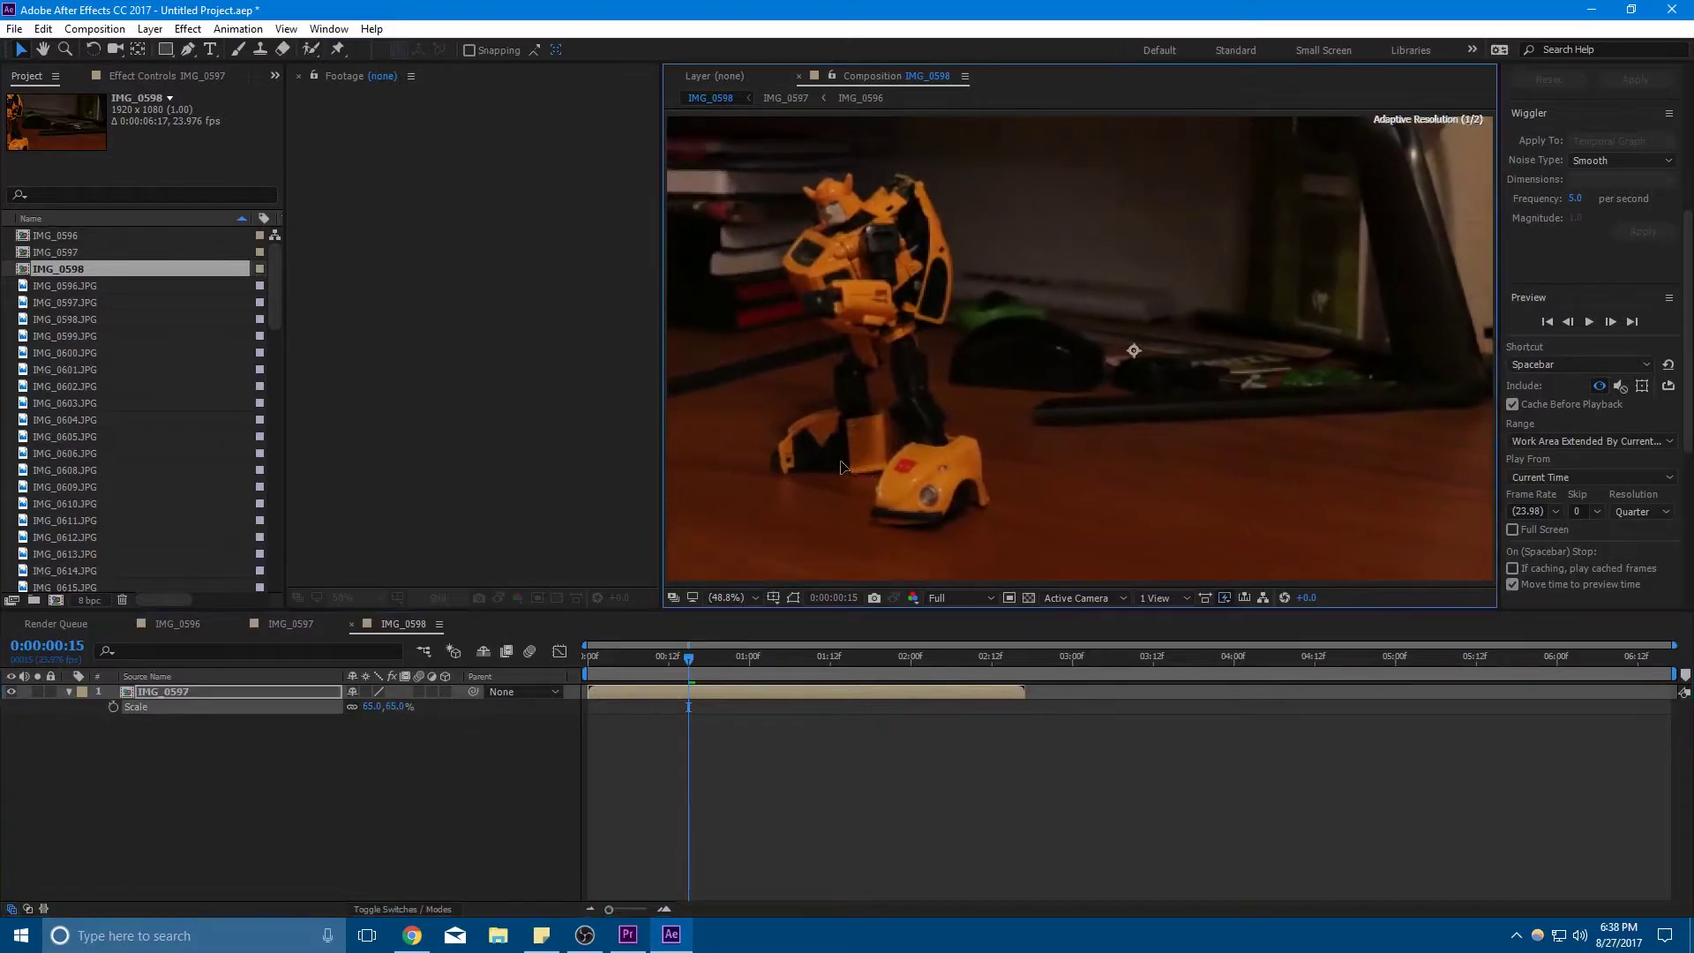
left_click_drag(389, 707, 375, 707)
left_click(755, 658)
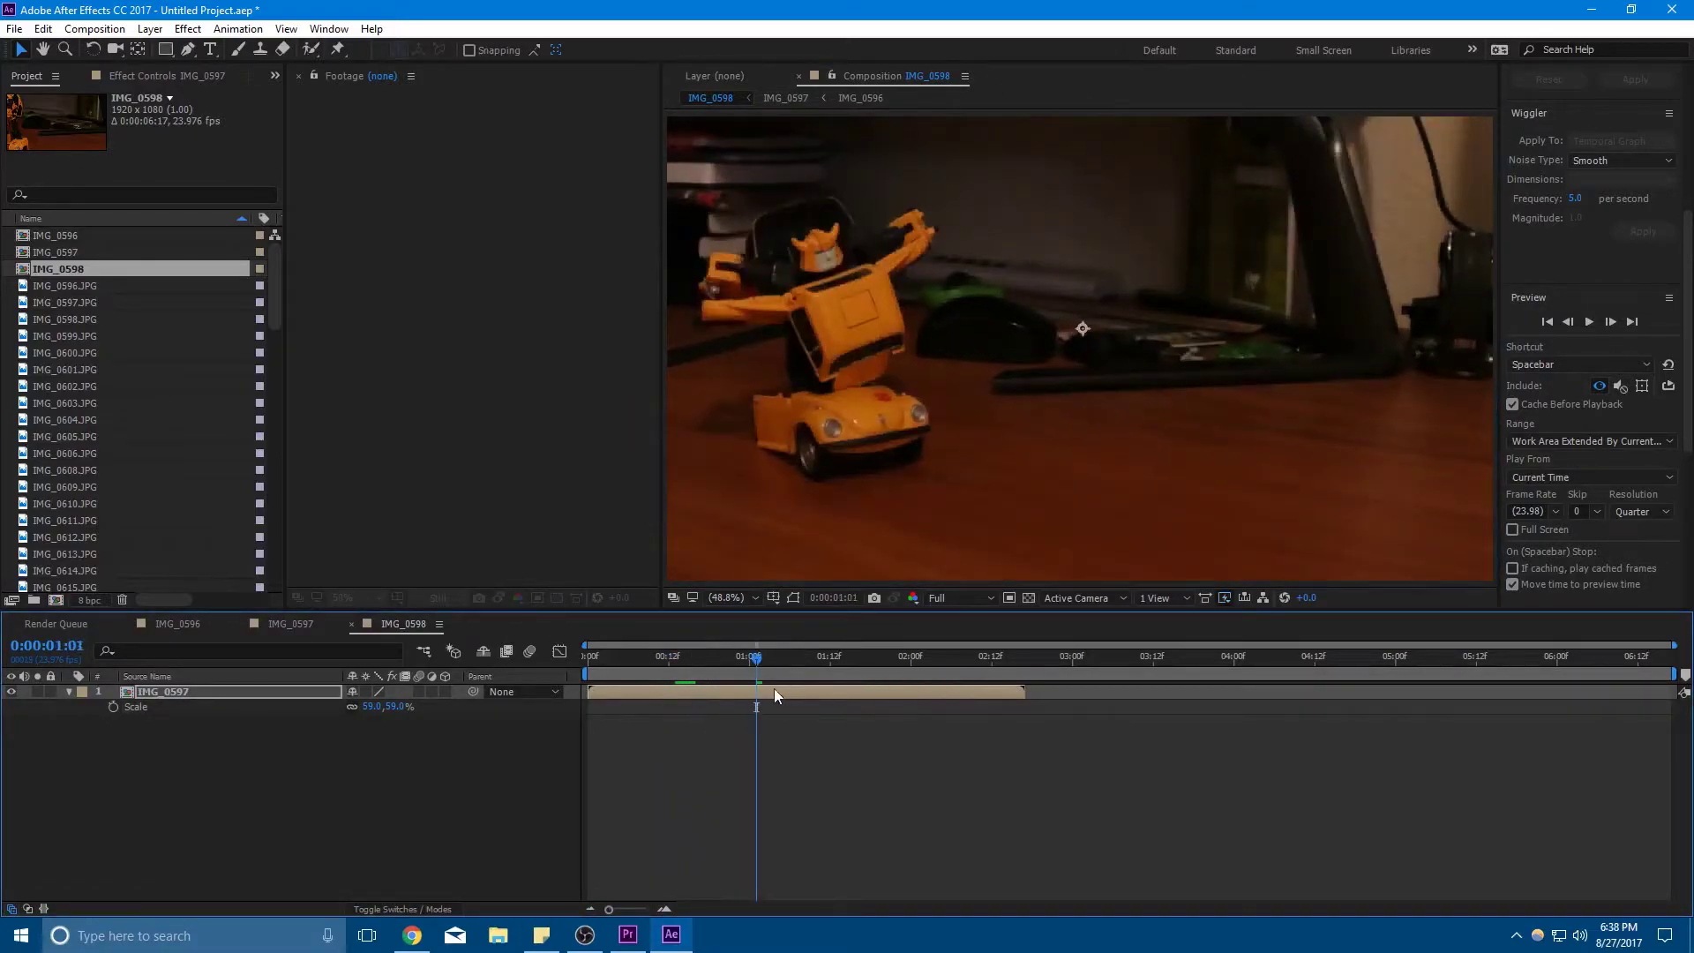
Check the layer's Time menu without changes, settle on 0:00:01:02, and show Effect Controls
right_click(773, 695)
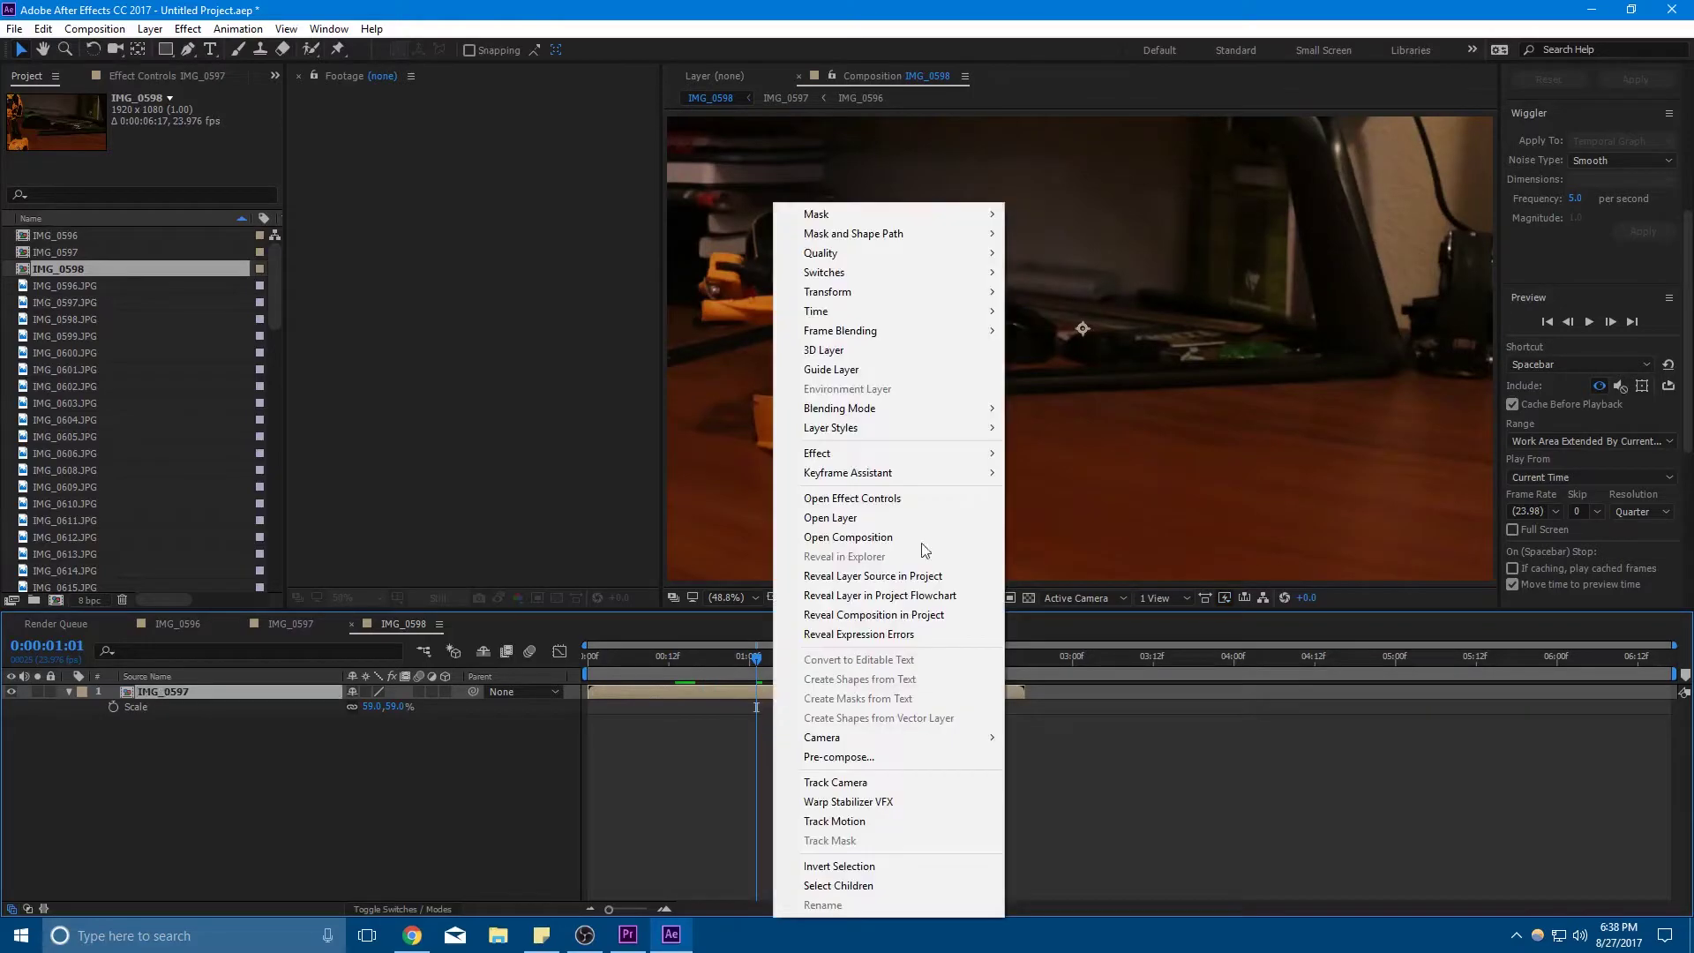
mouse_move(912, 311)
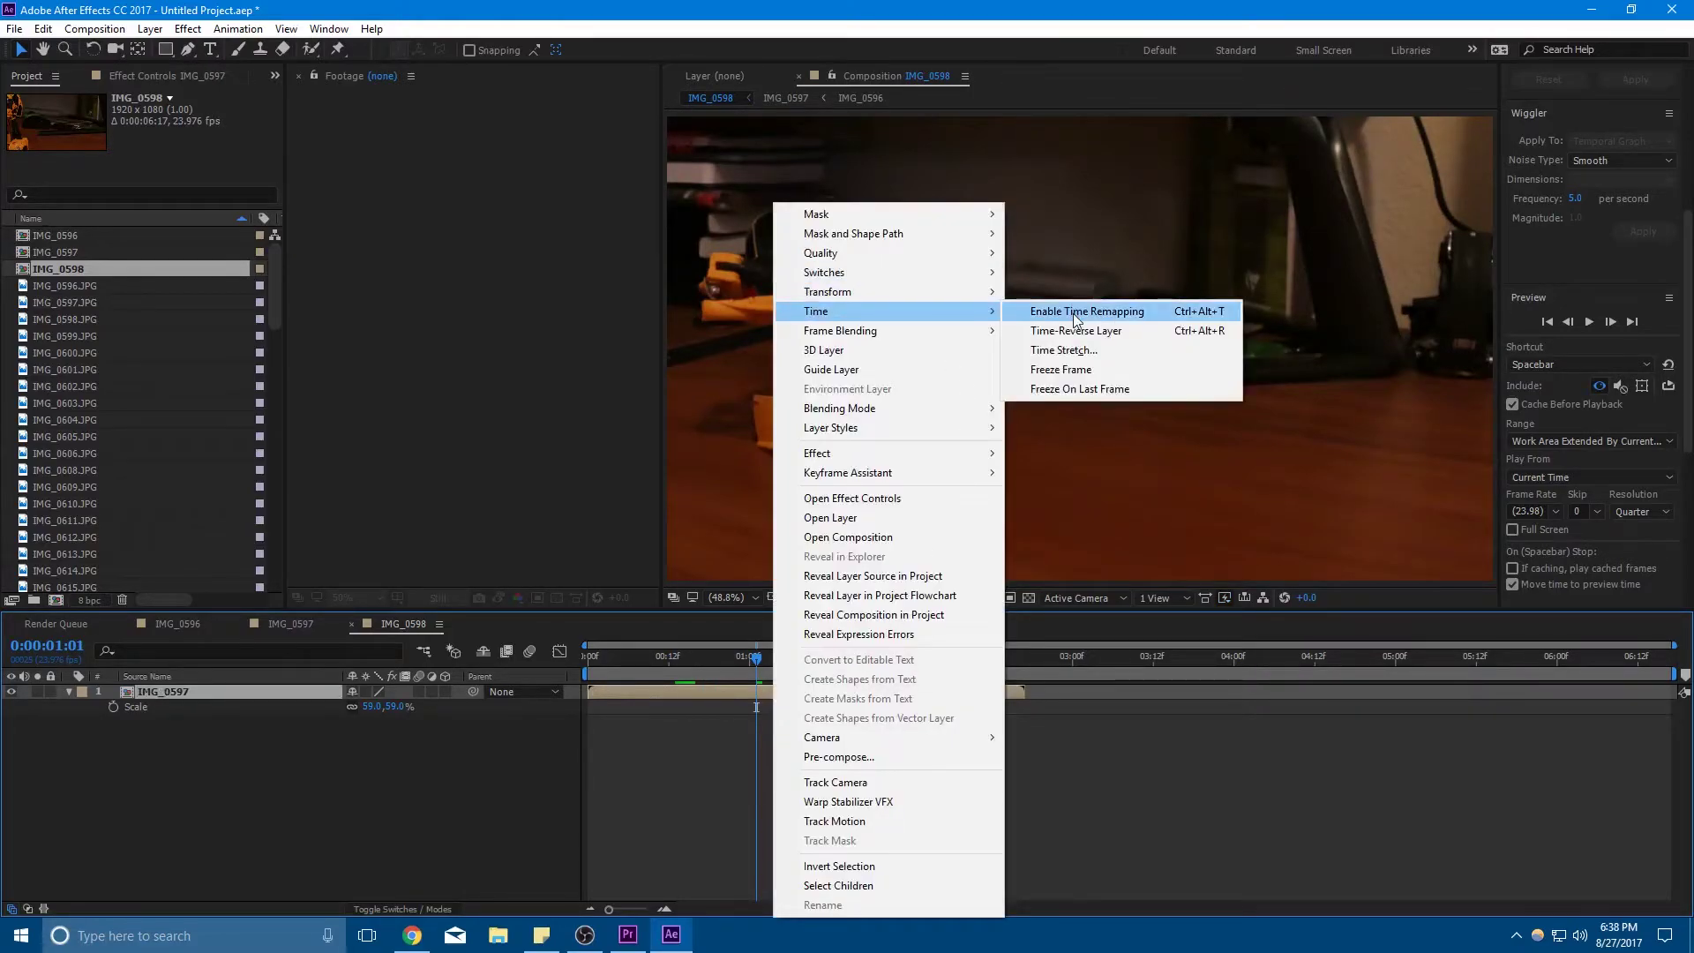
left_click(949, 756)
left_click(781, 680)
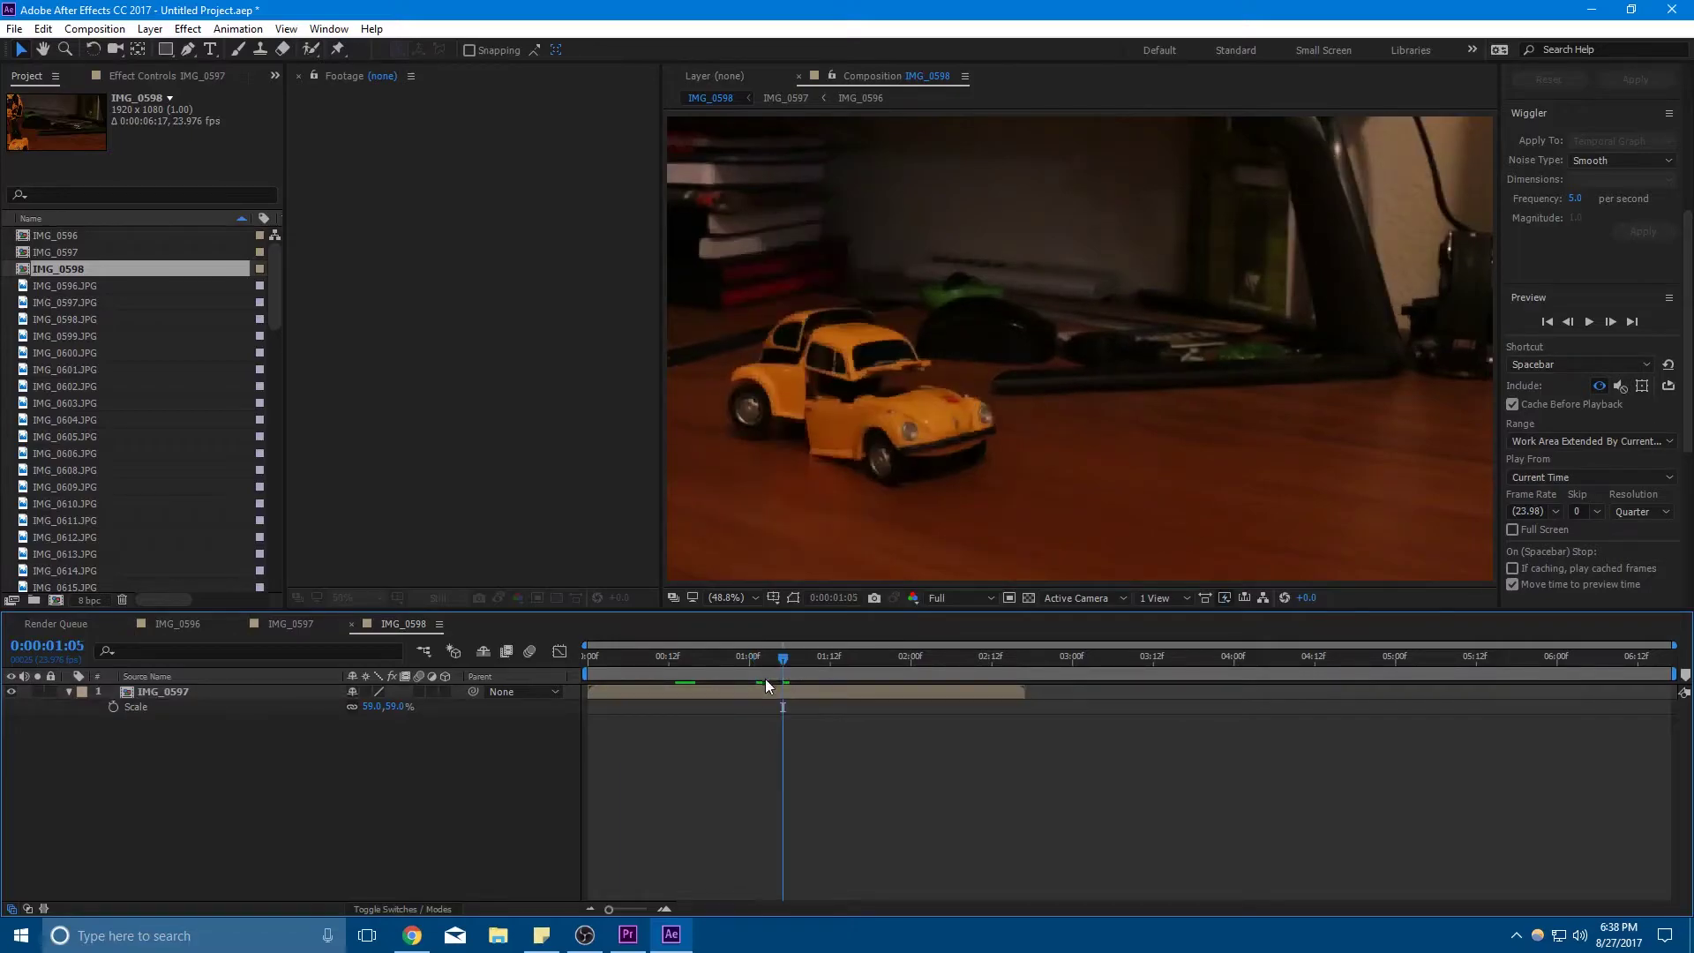
left_click(765, 679)
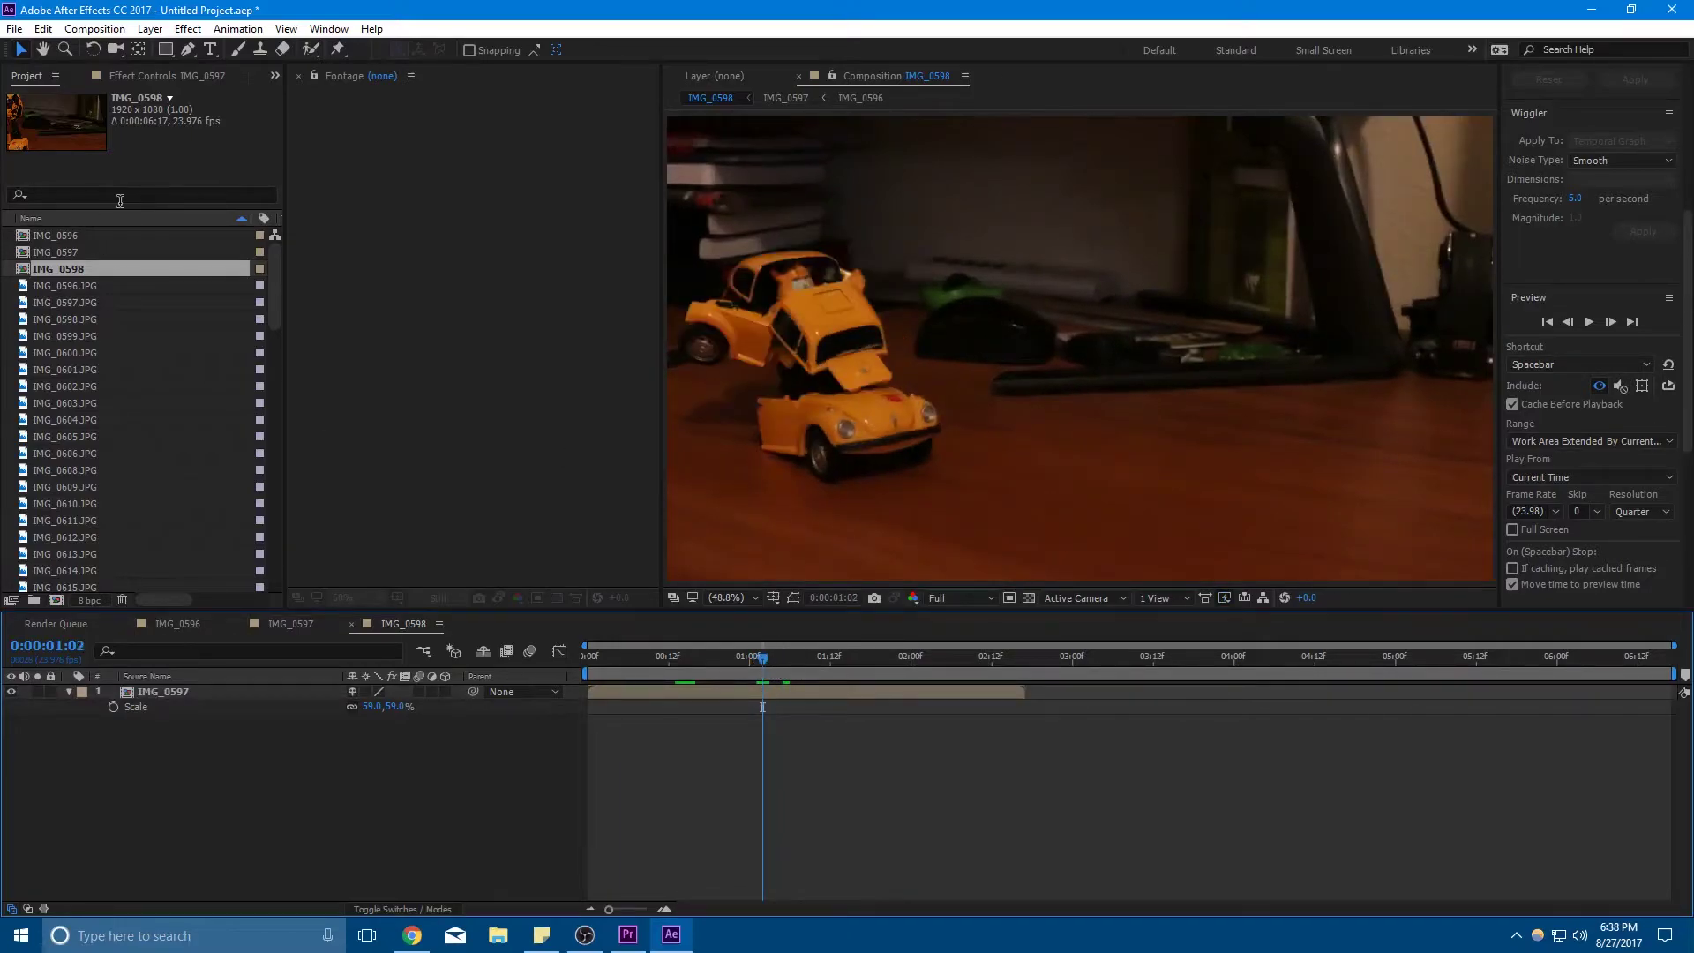
left_click(203, 79)
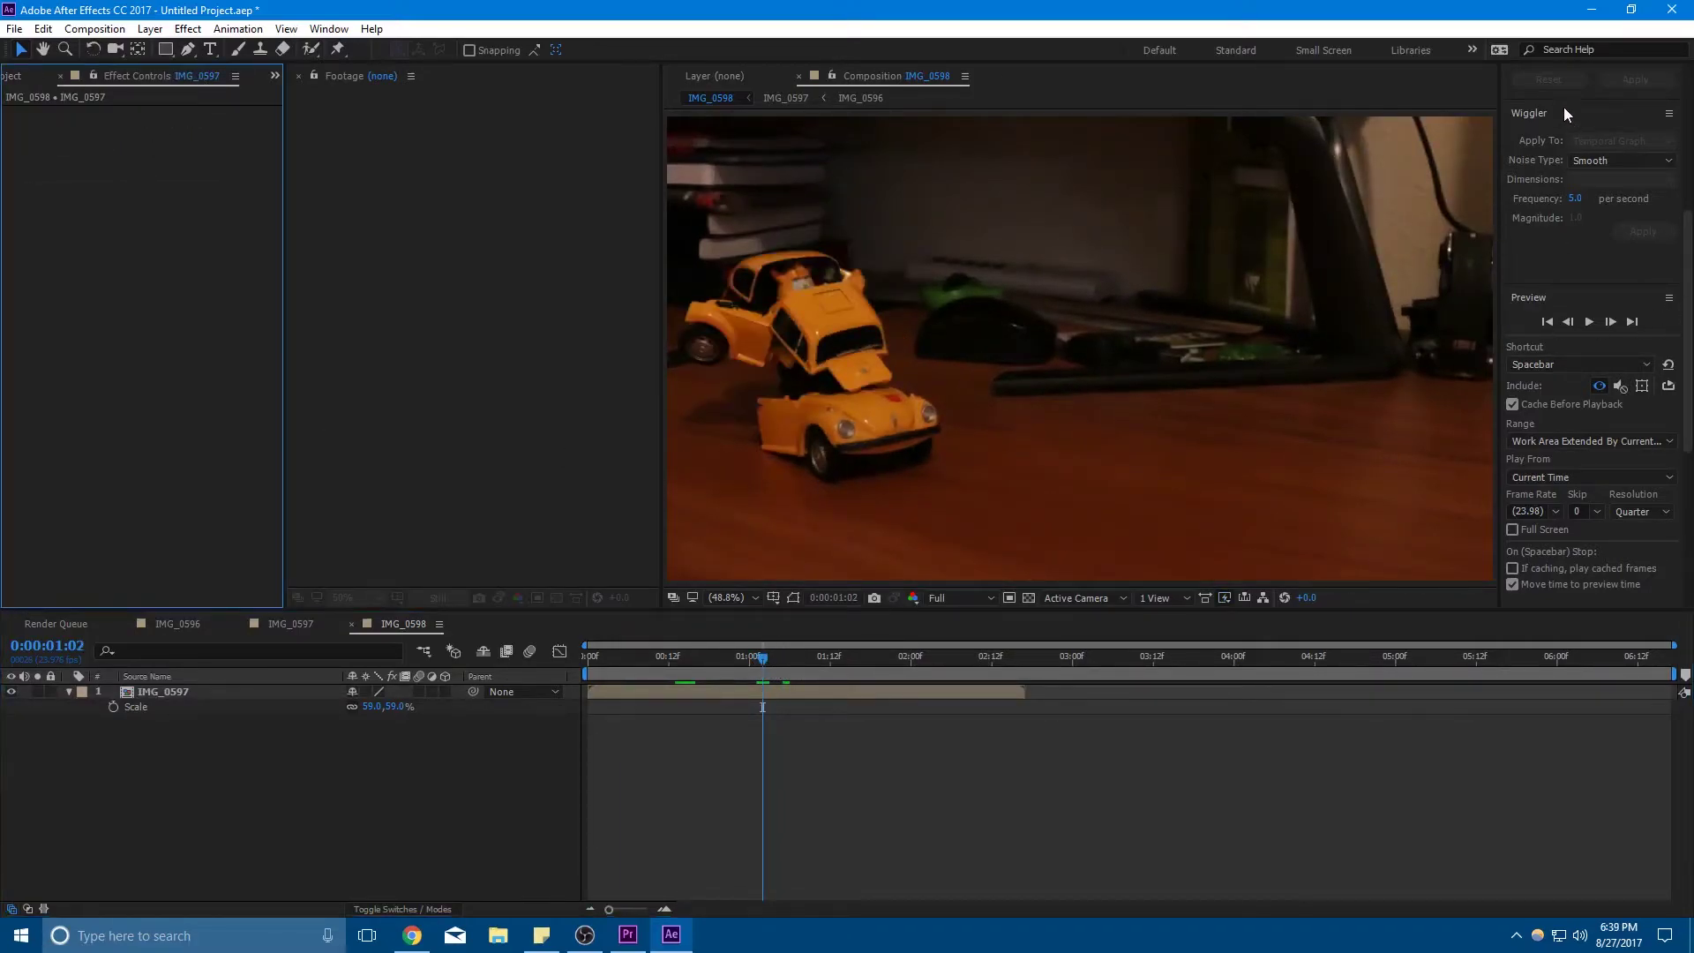
Find Timewarp in Effects & Presets and apply it to the IMG_0597 footage
scroll(1543, 416, "up", 1)
scroll(1542, 230, "down", 6)
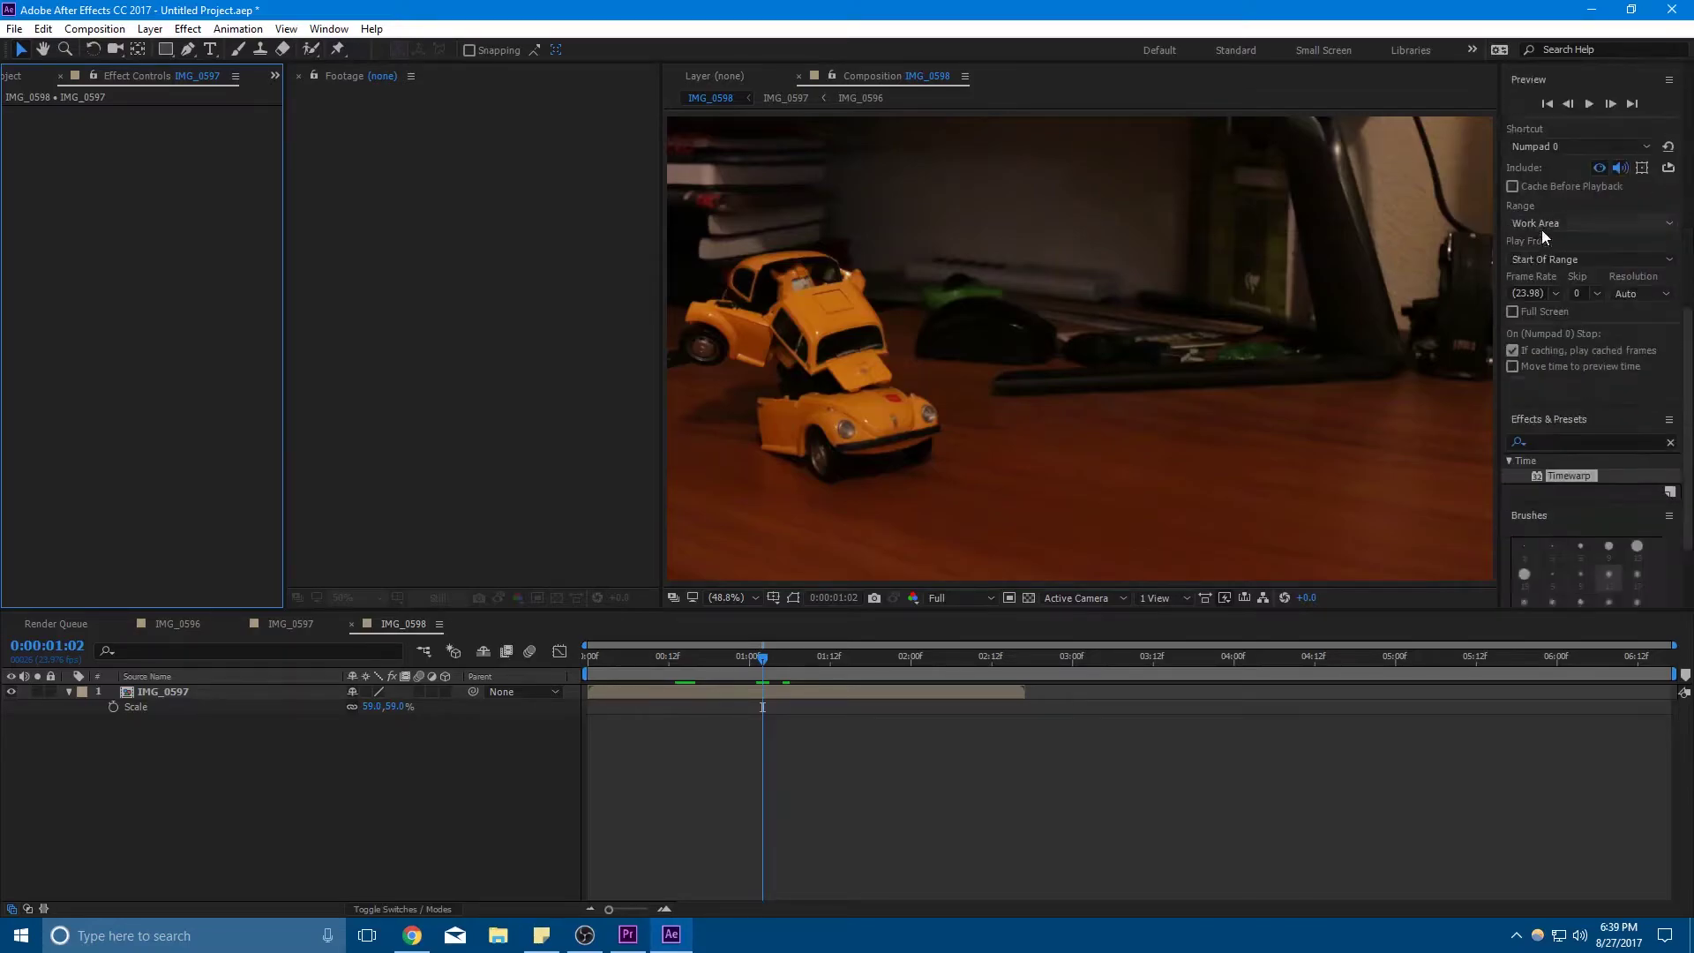
left_click(1587, 391)
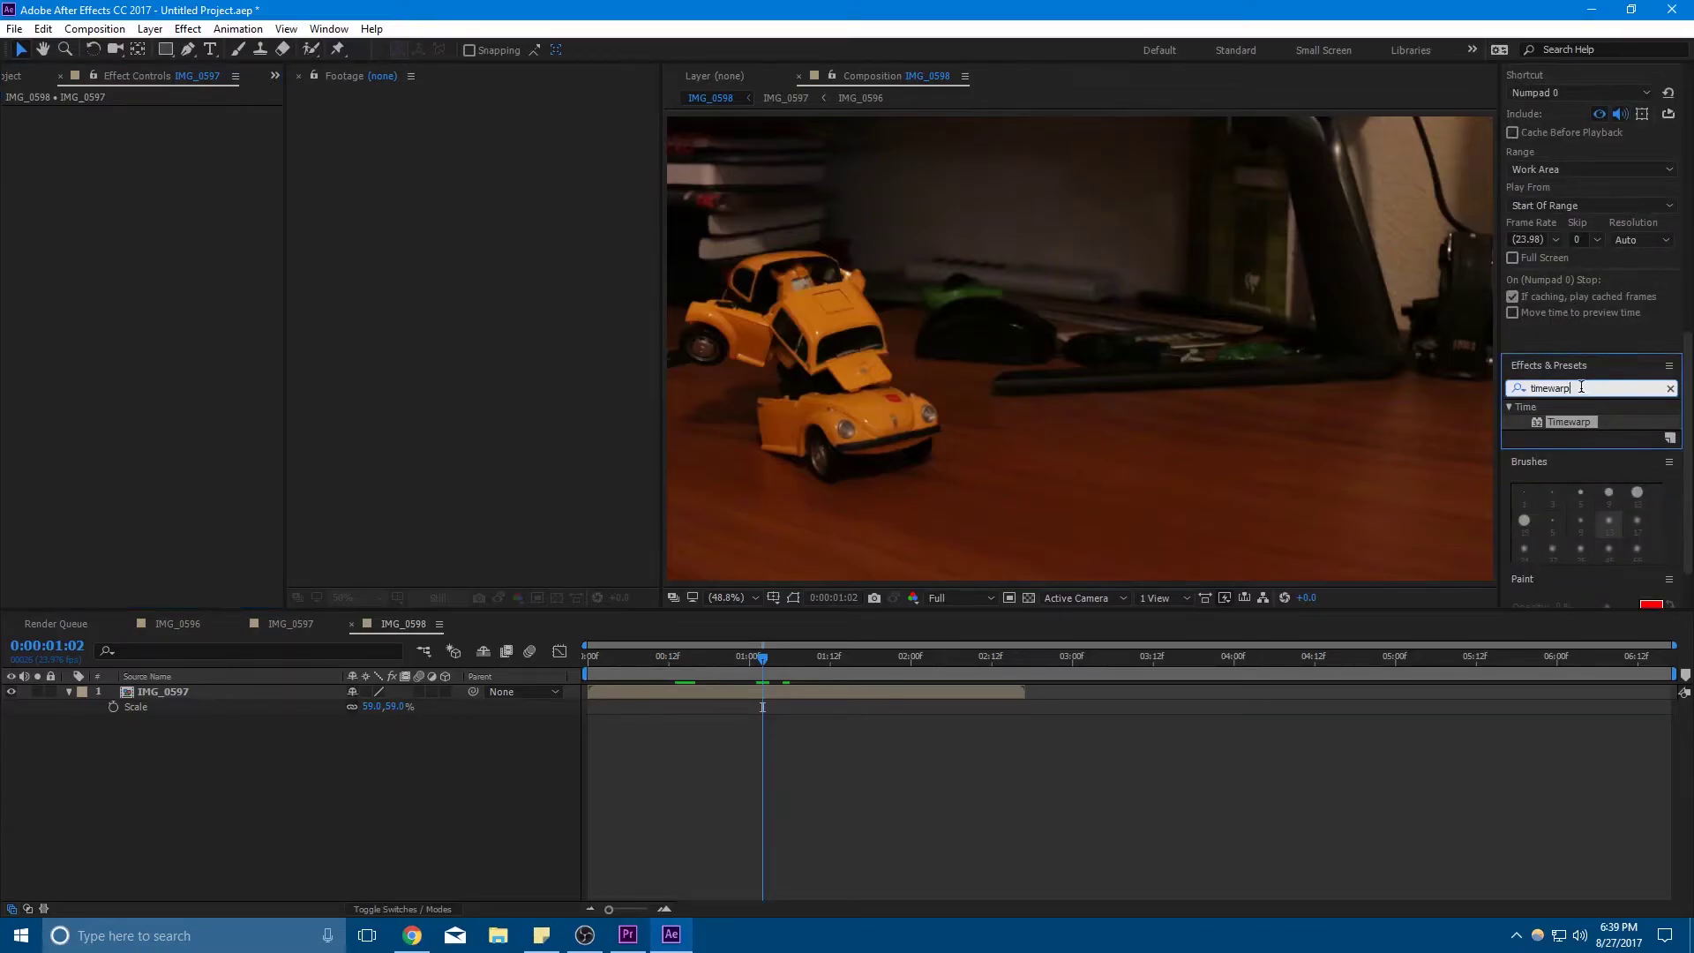
double_click(1581, 387)
left_click(1581, 387)
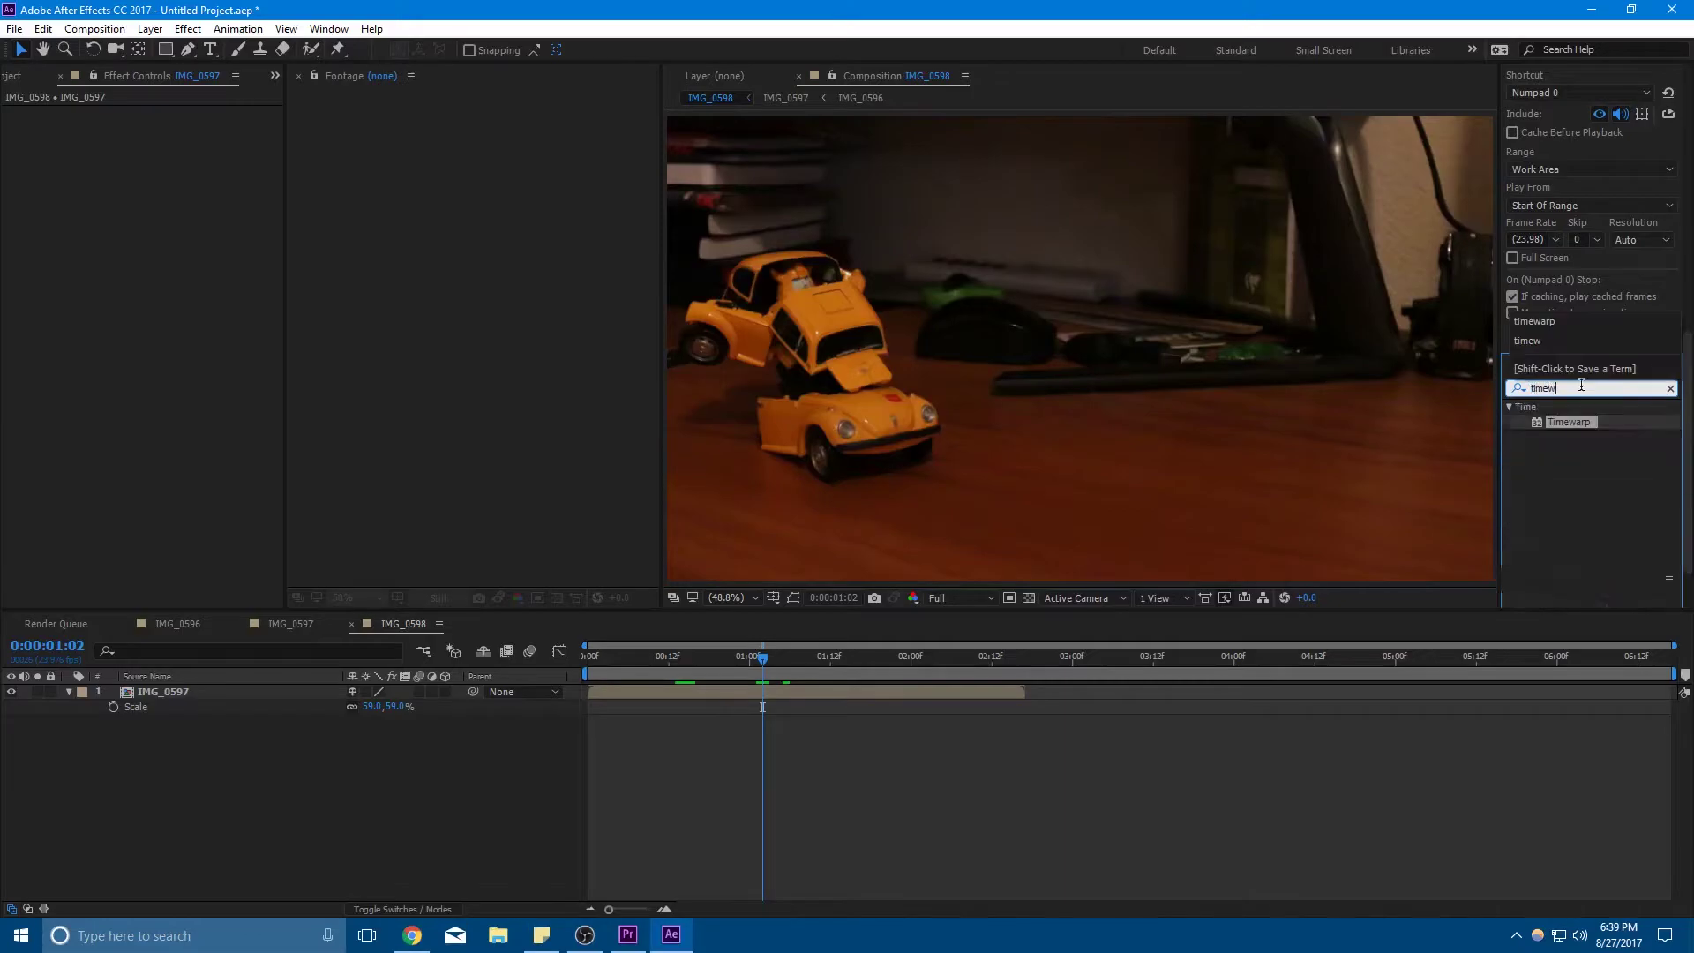
left_click_drag(1569, 420, 1046, 470)
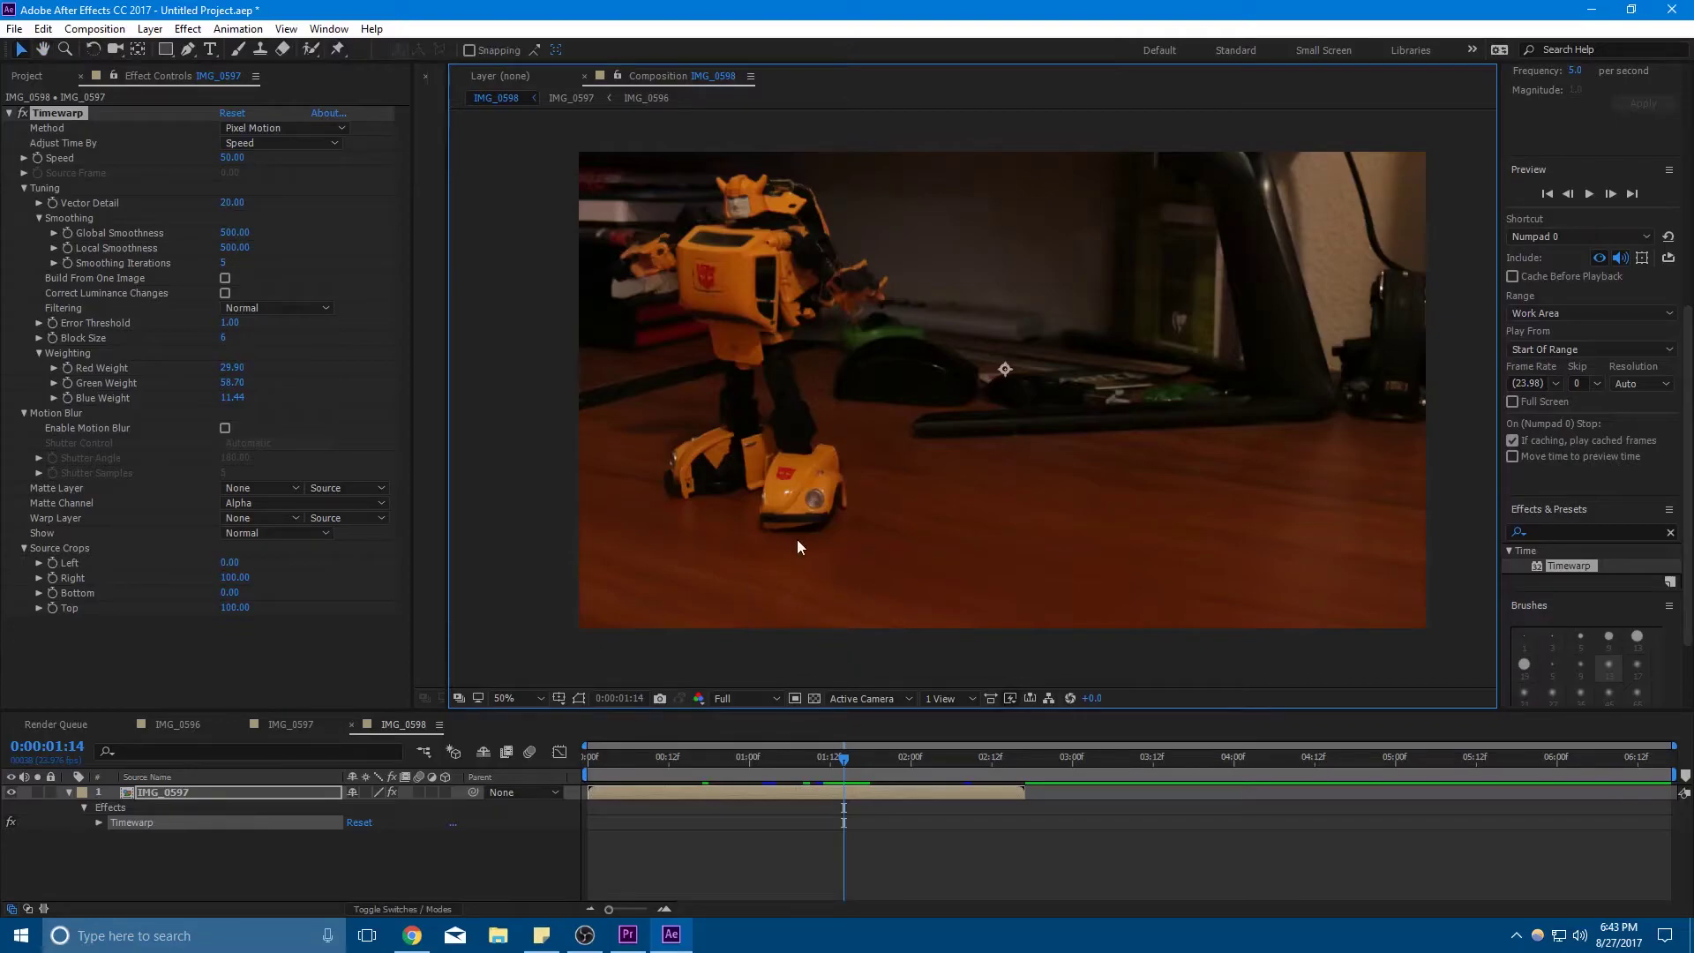
Select the layer's Timewarp effect (Pixel Motion, Speed 50) and frame Bumblebee at 100% view
left_click(201, 794)
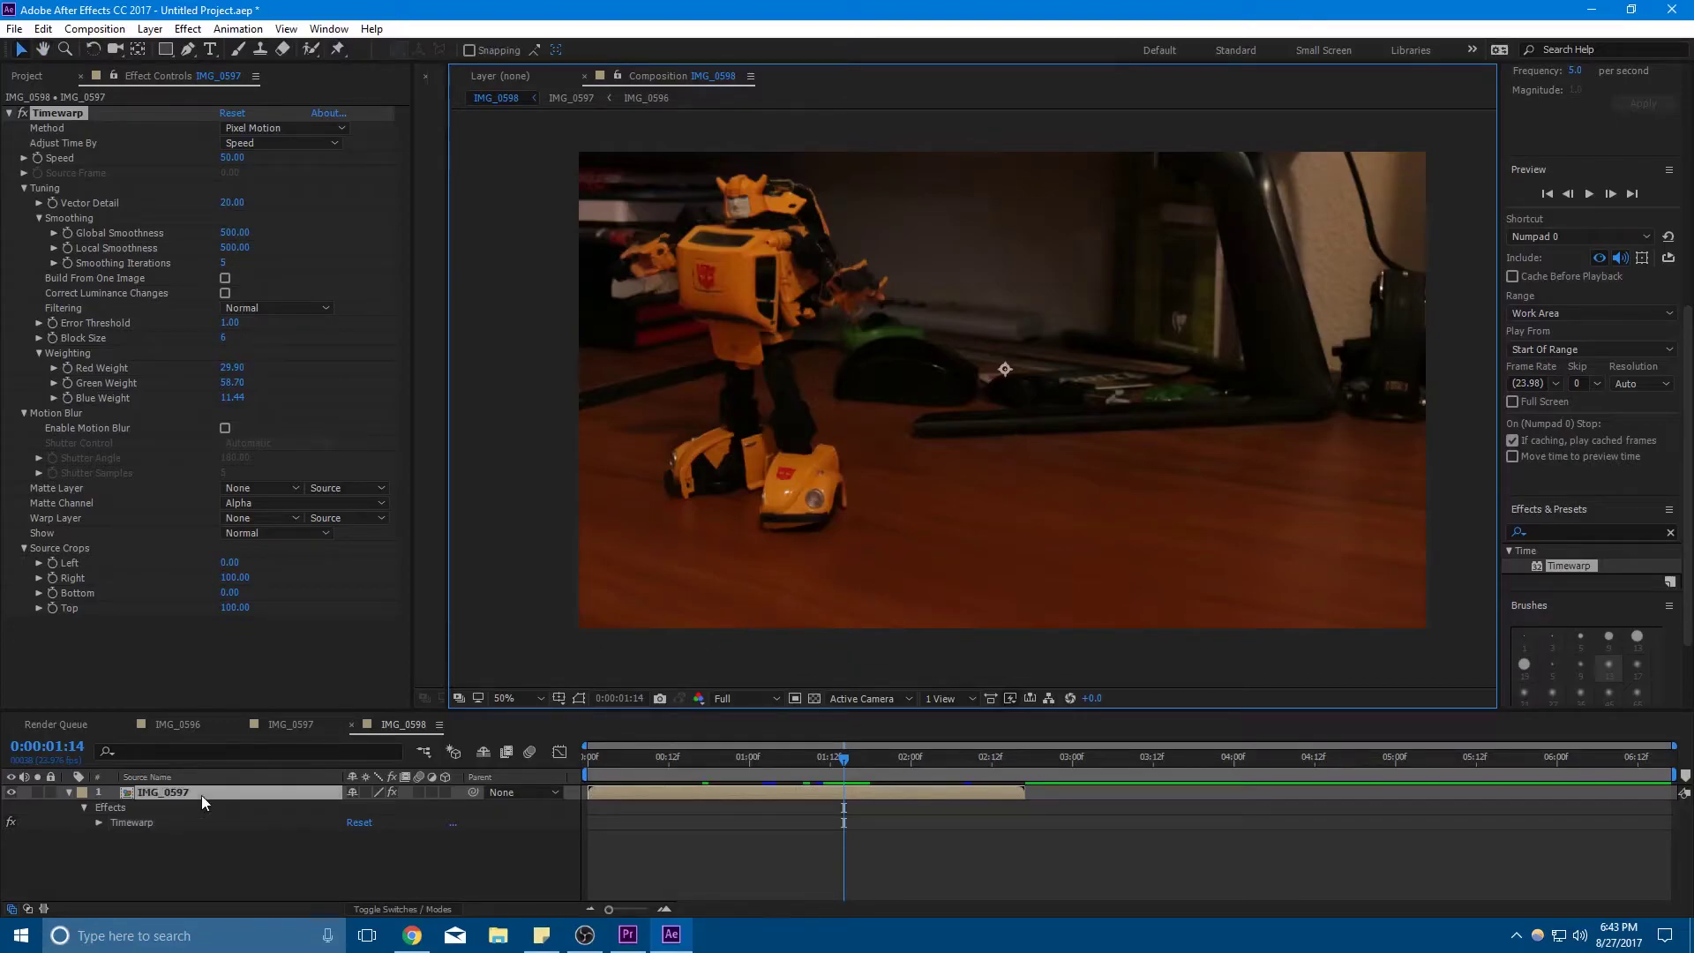
left_click(162, 75)
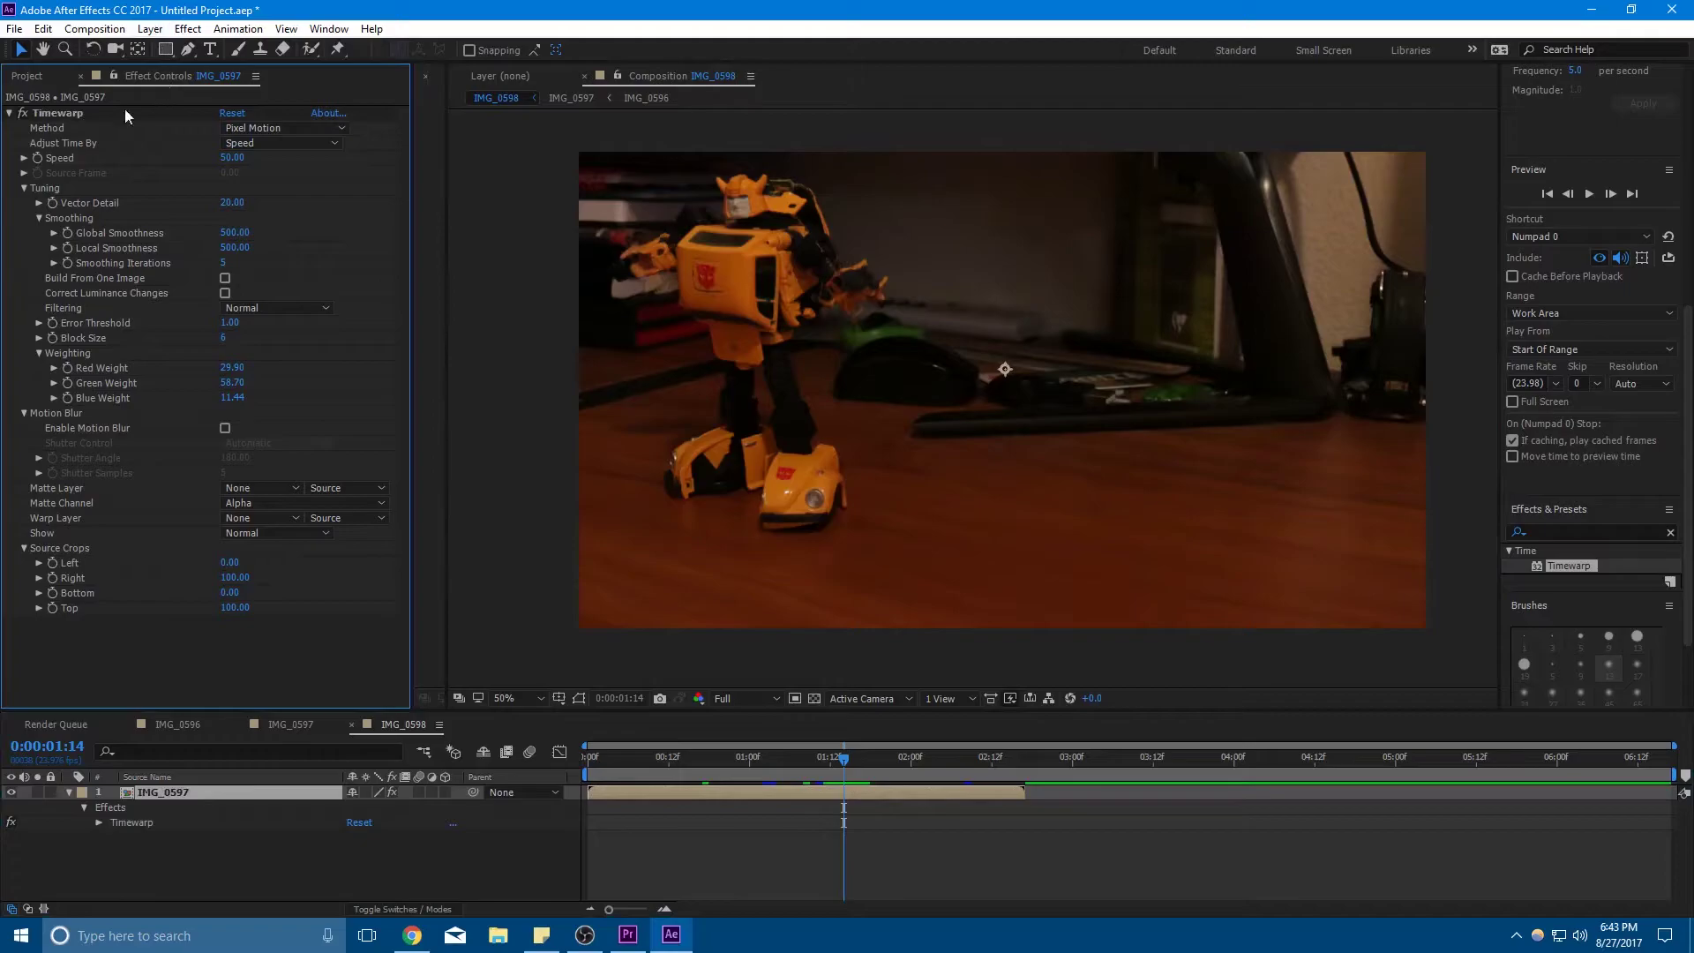
left_click(57, 113)
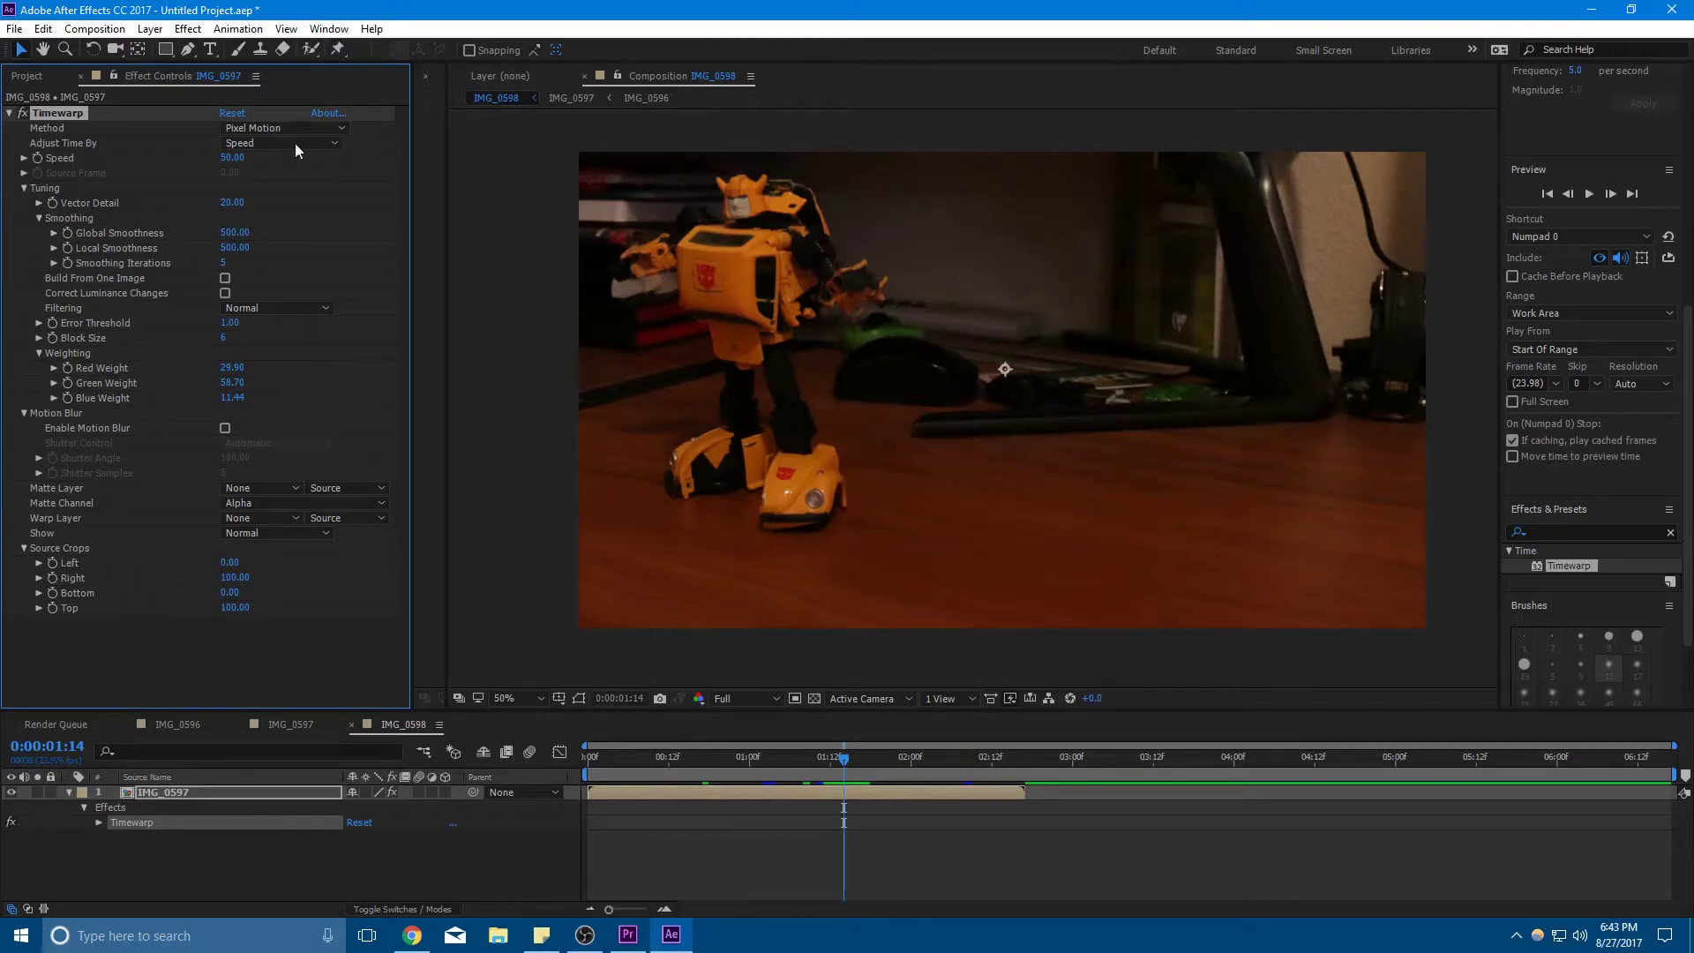
key("slash")
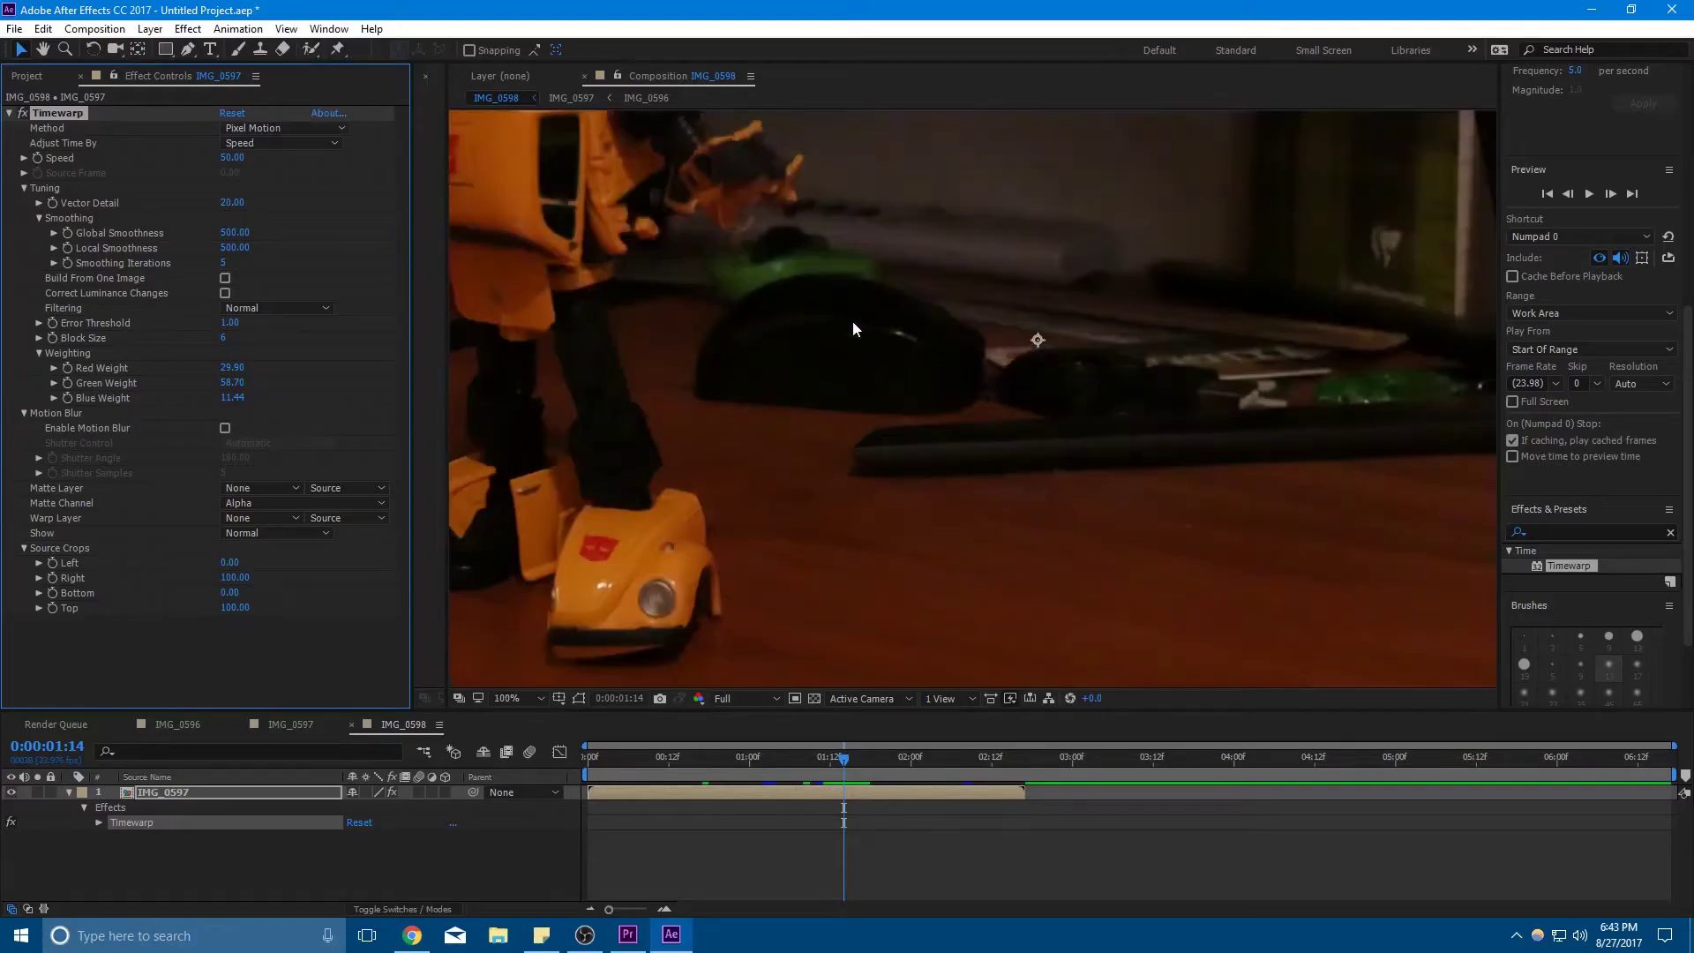
key("space")
left_click_drag(769, 244, 1072, 426)
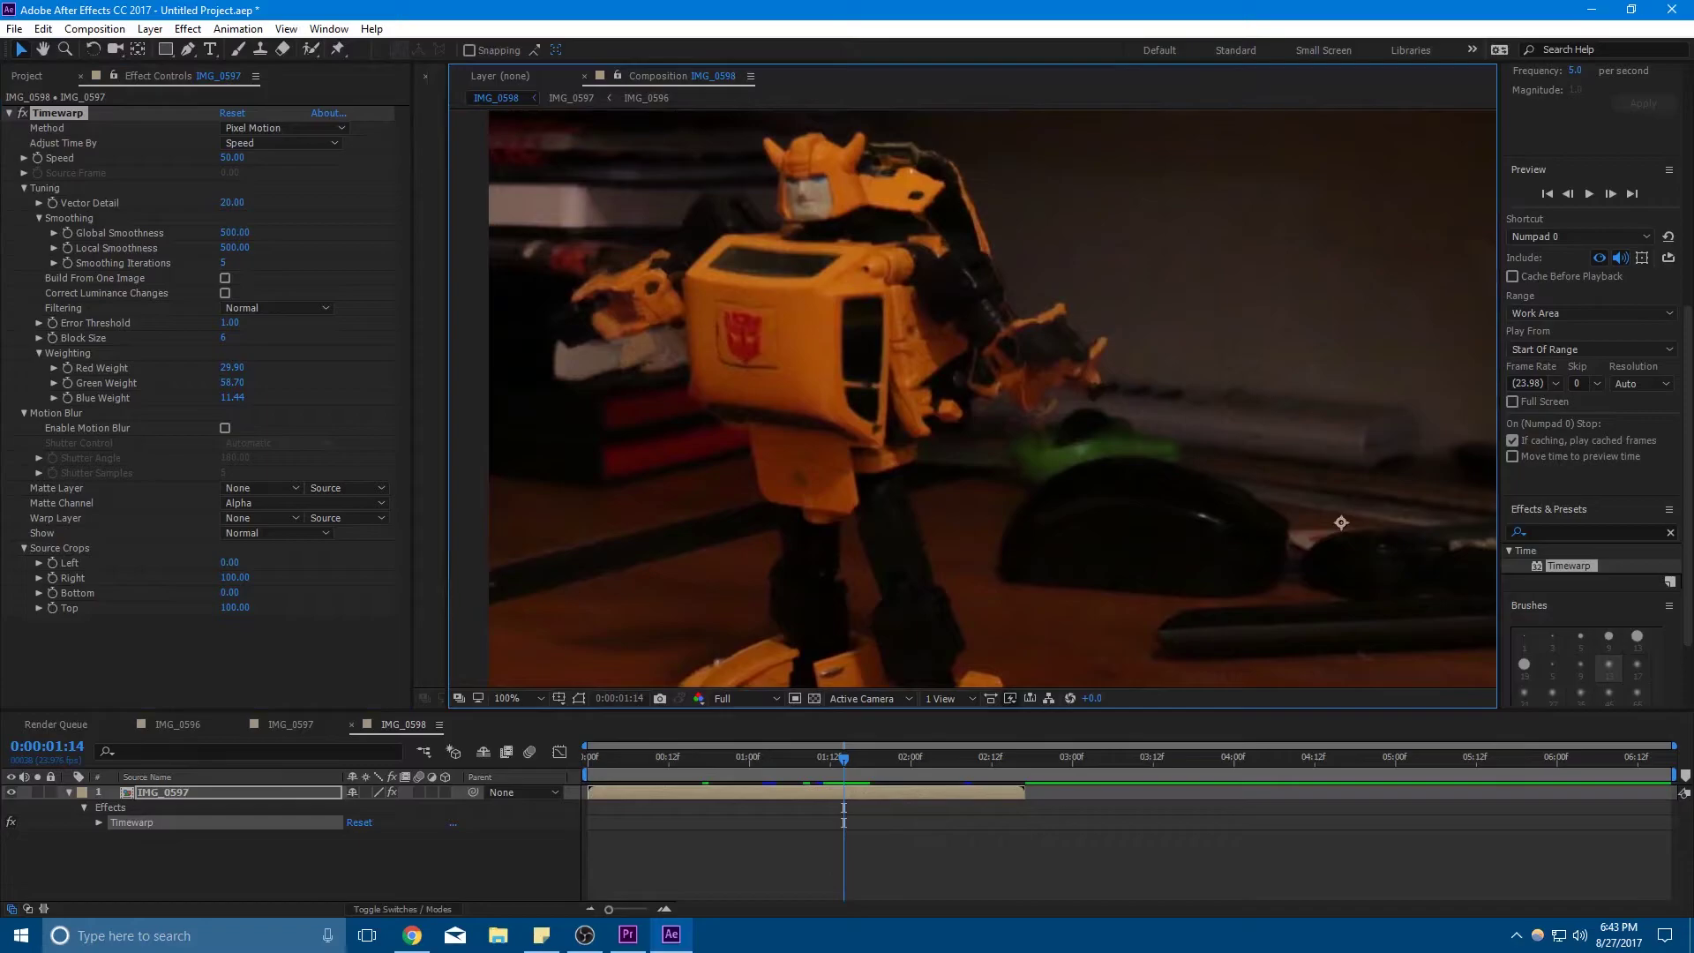
Step forward to 0:00:01:19 and set a Timewarp Speed keyframe there
left_click(1612, 198)
left_click(1611, 197)
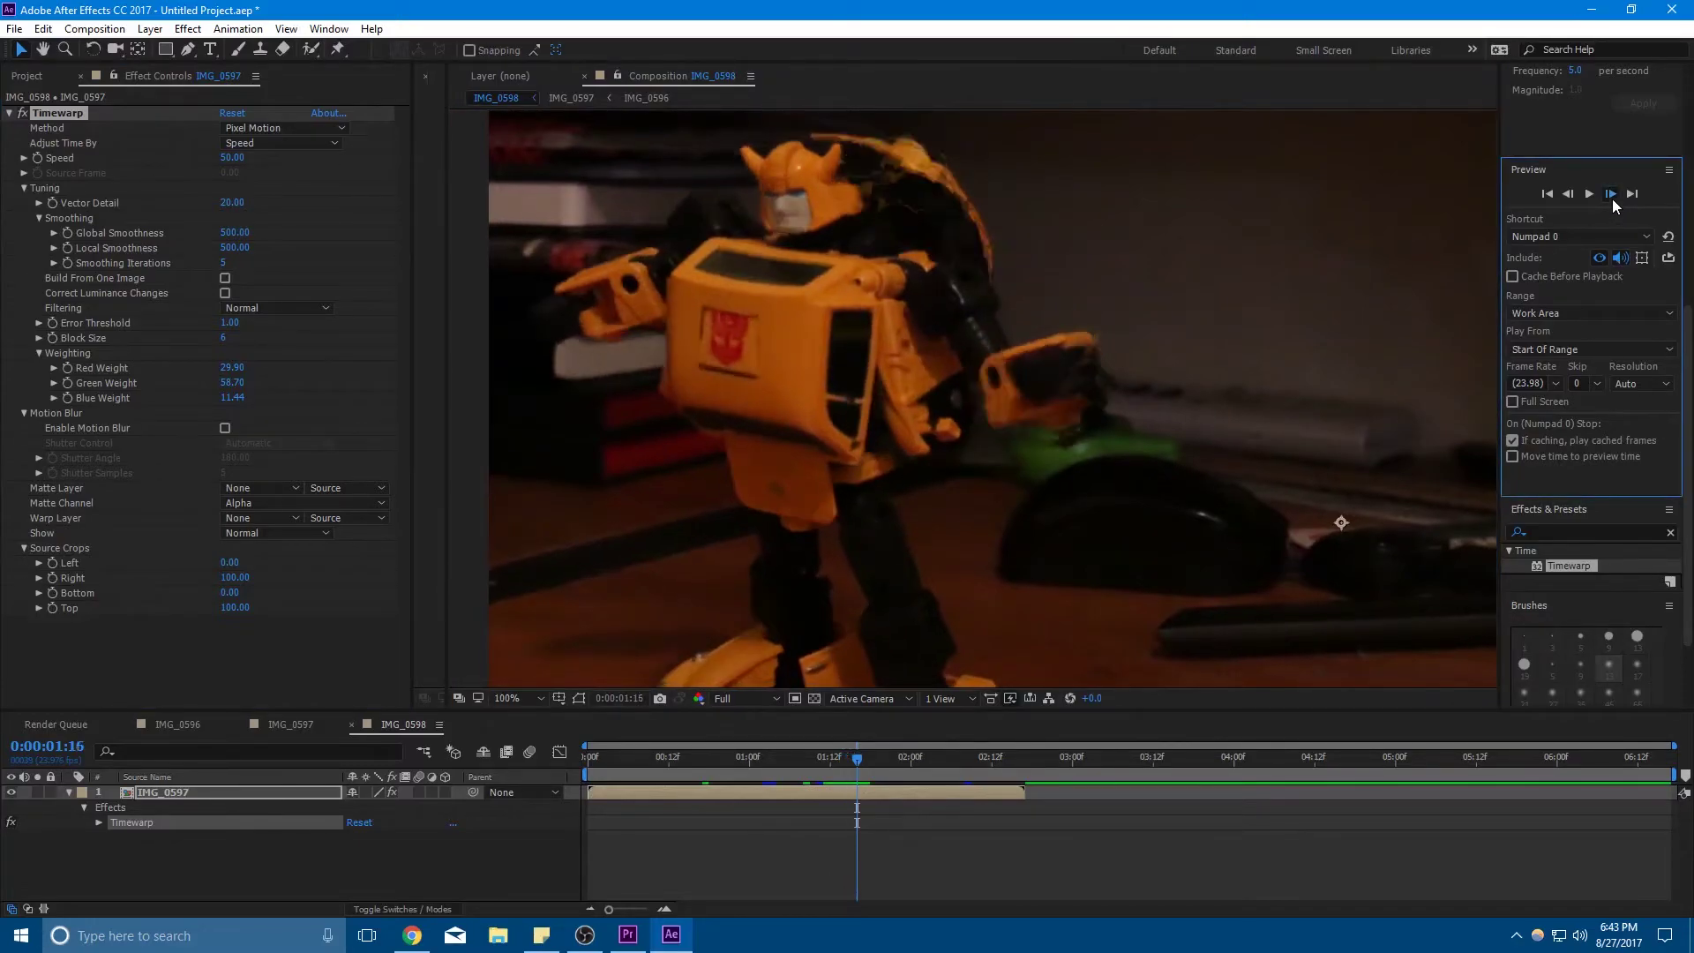
left_click(1611, 194)
left_click(1611, 194)
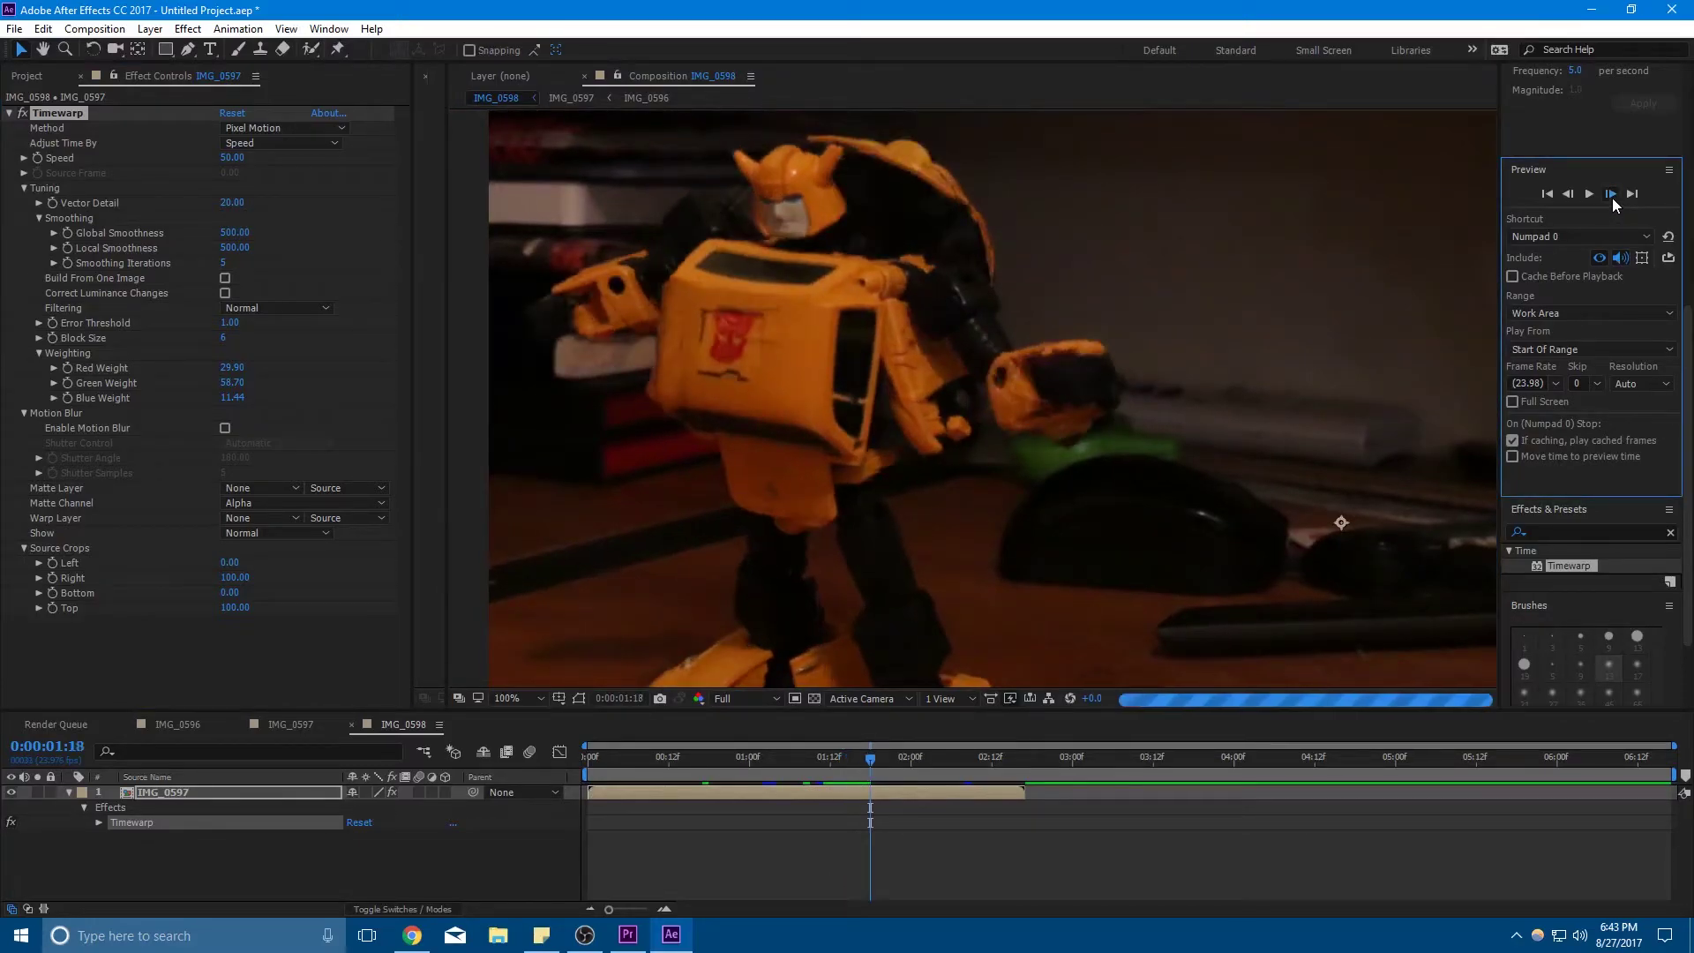
left_click(1611, 195)
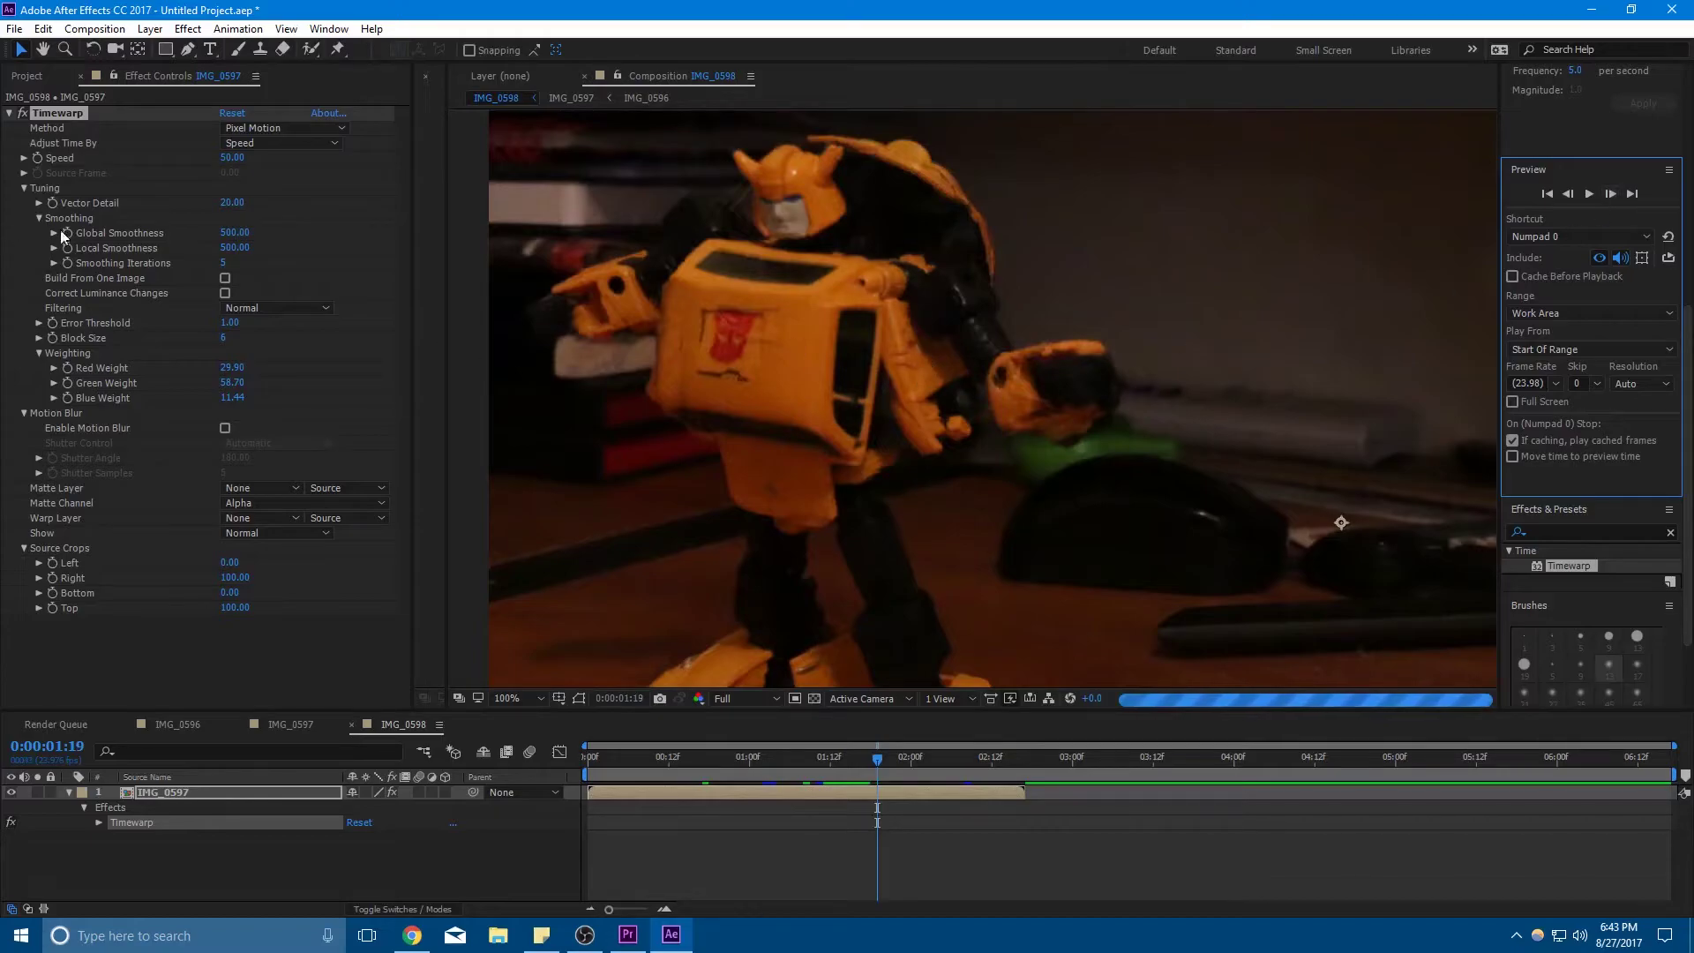
left_click(43, 157)
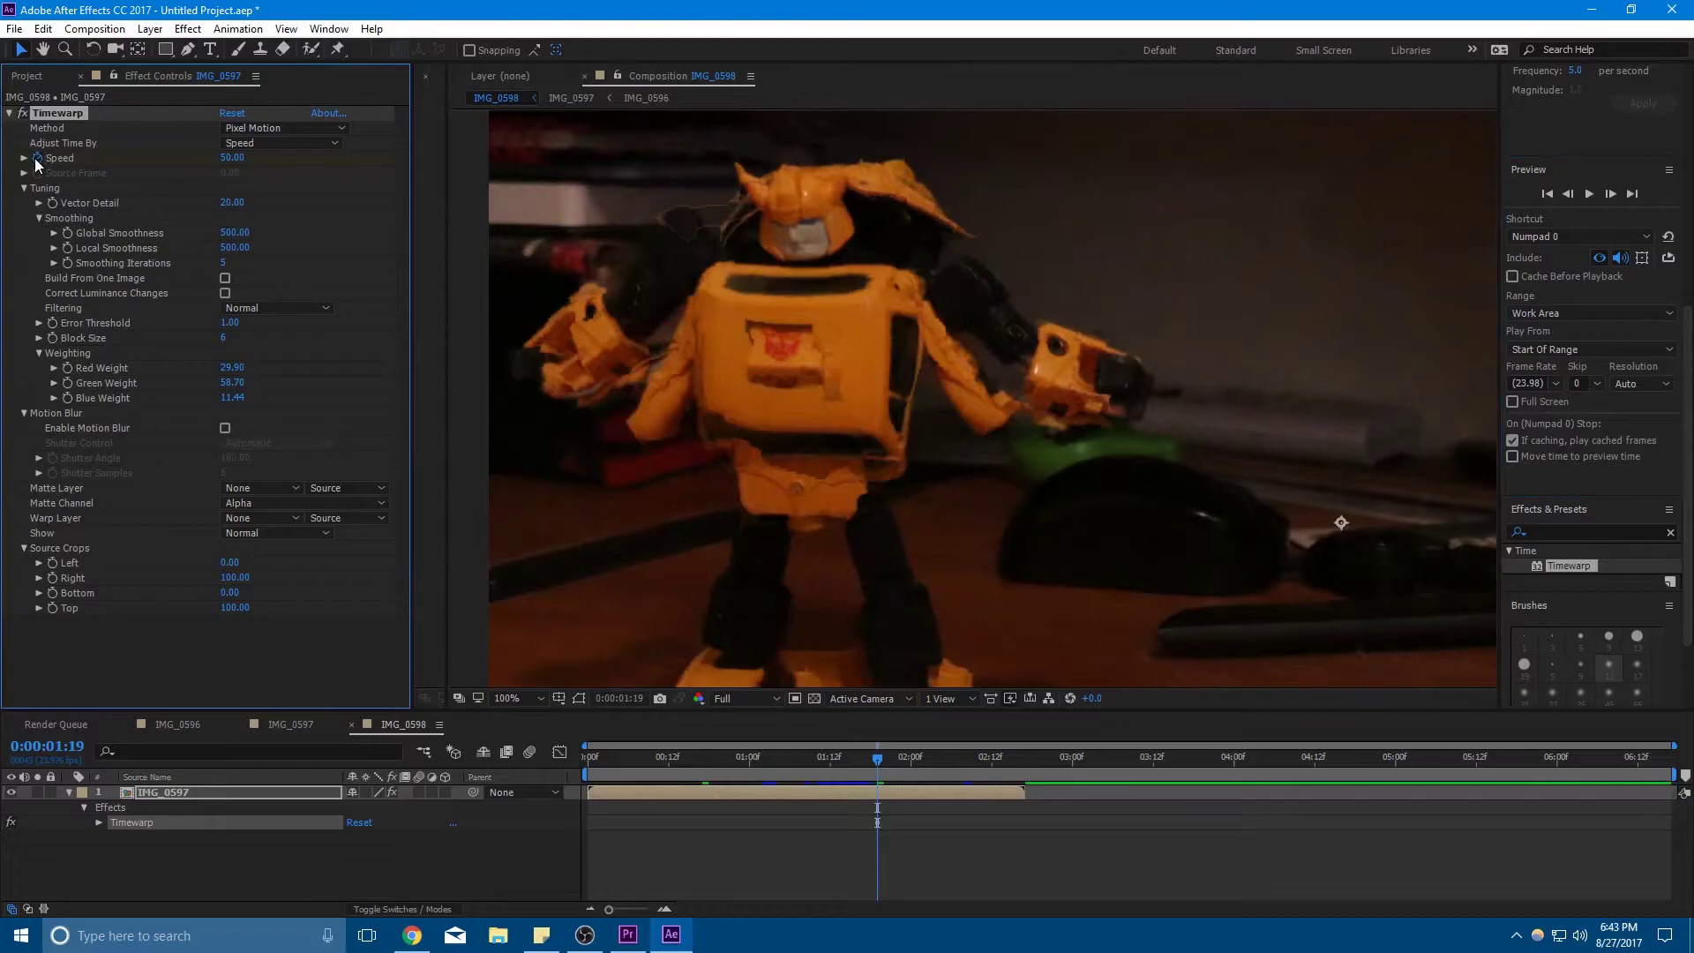
Reveal the Speed property and move to 0:00:02:15, where the car appears
left_click(778, 792)
key("u")
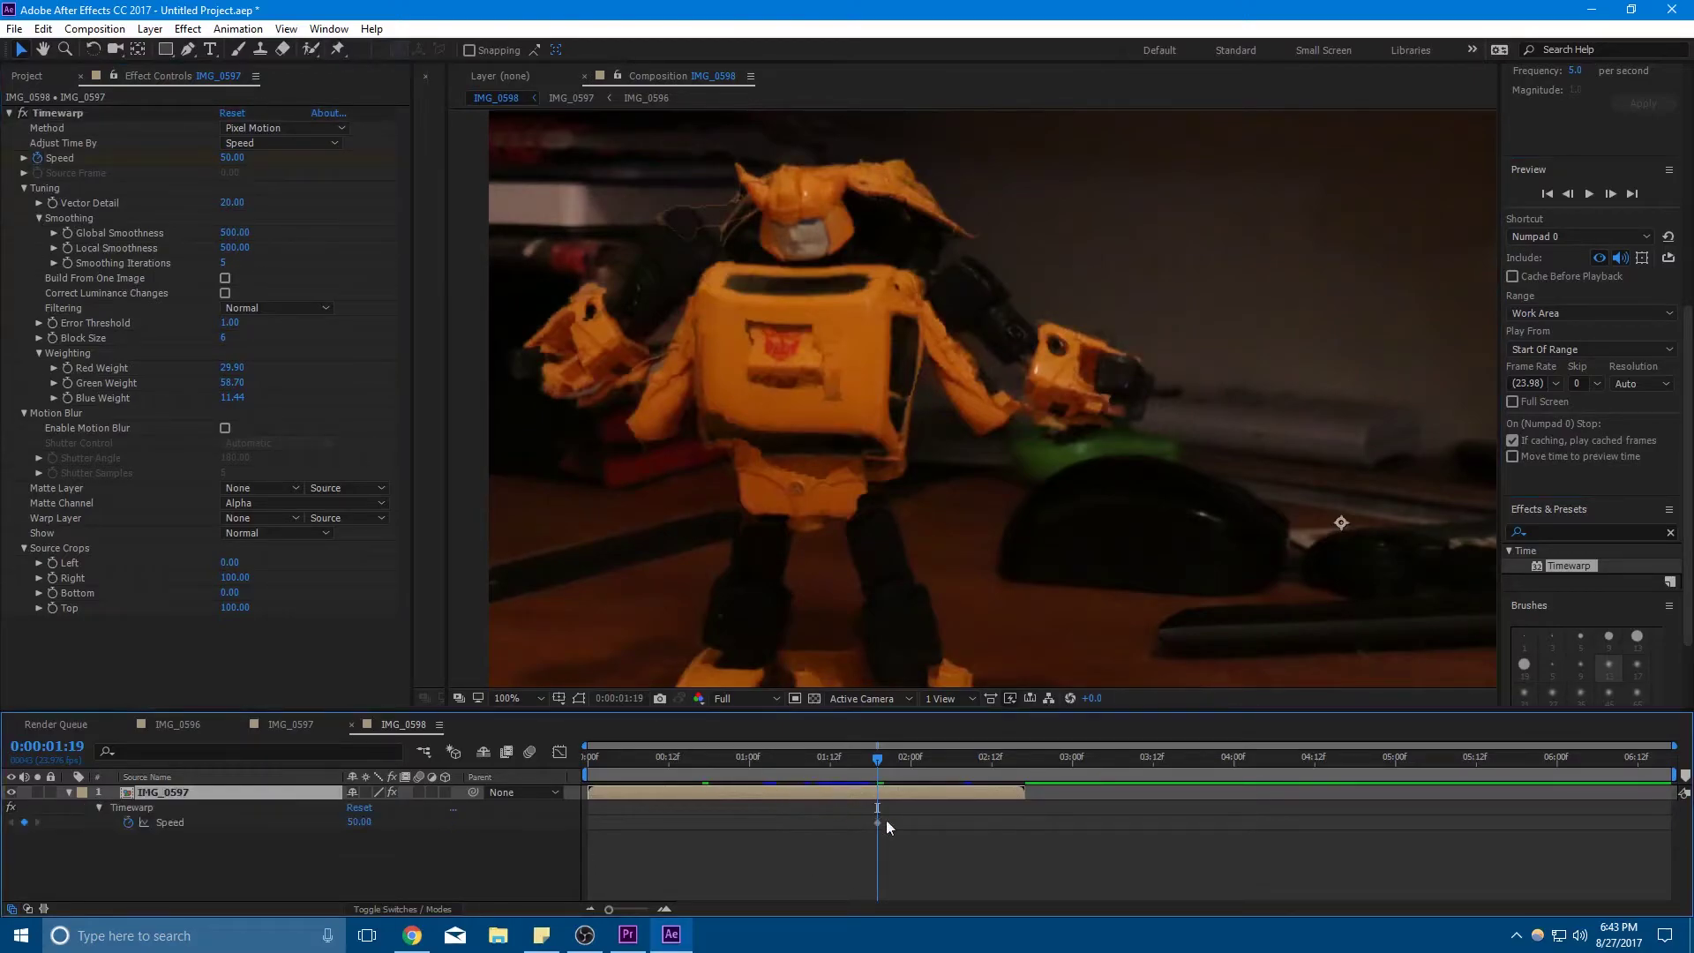
left_click_drag(909, 764, 918, 768)
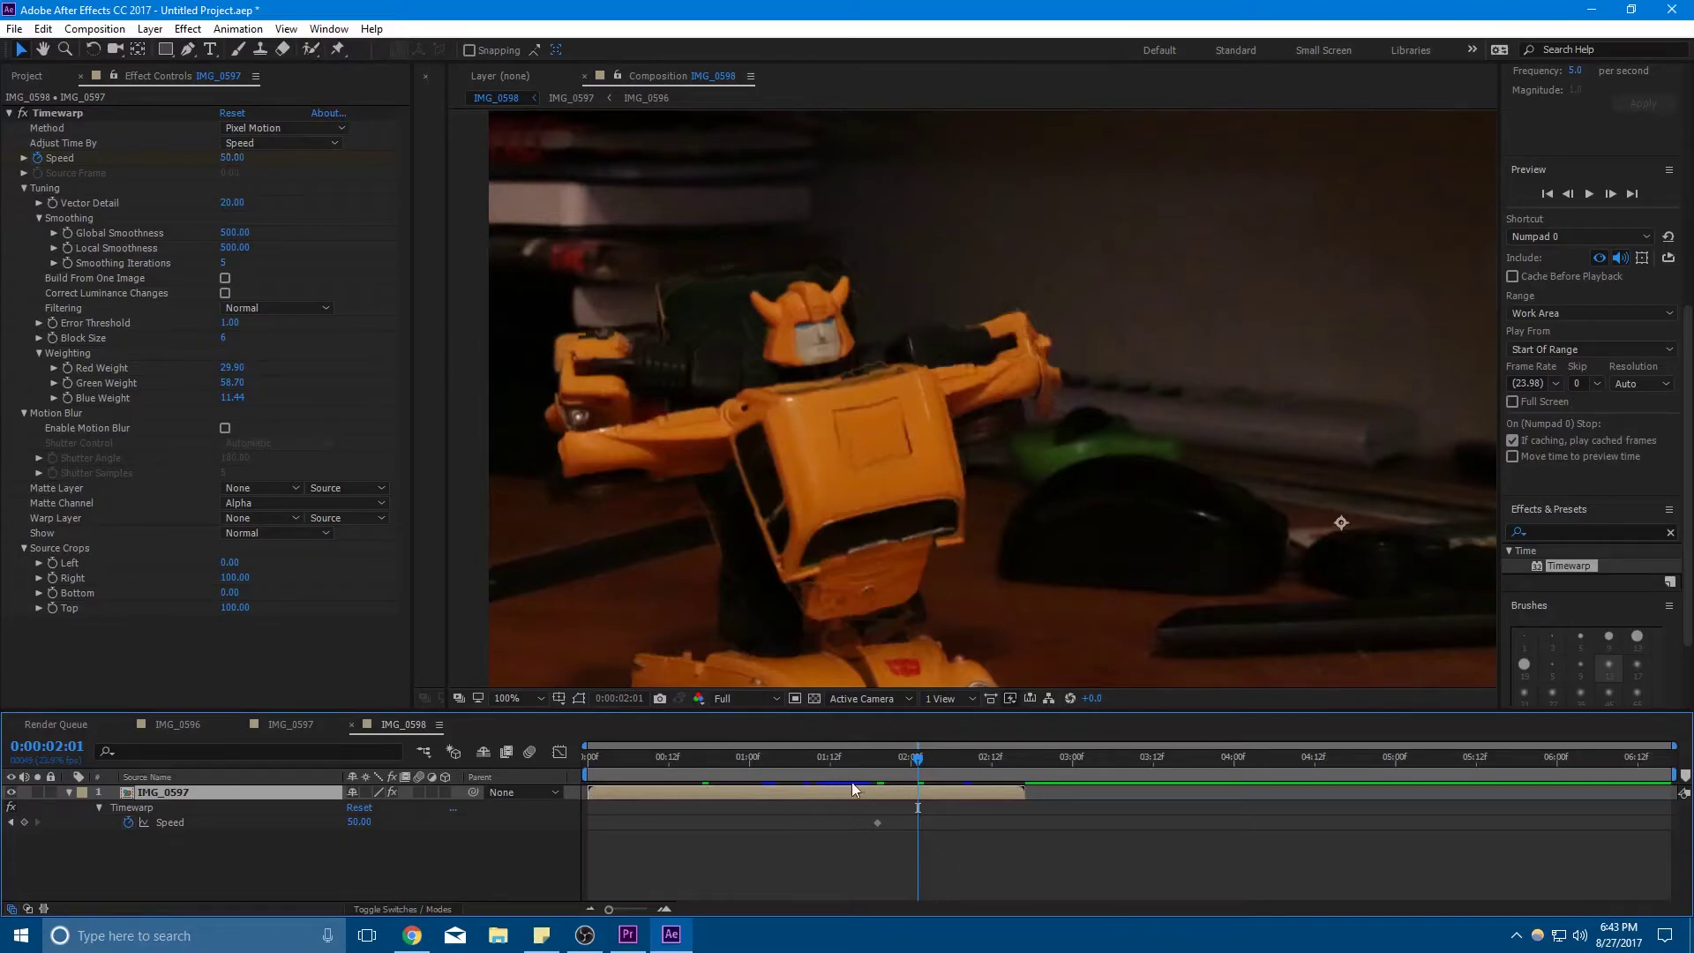
left_click(1011, 766)
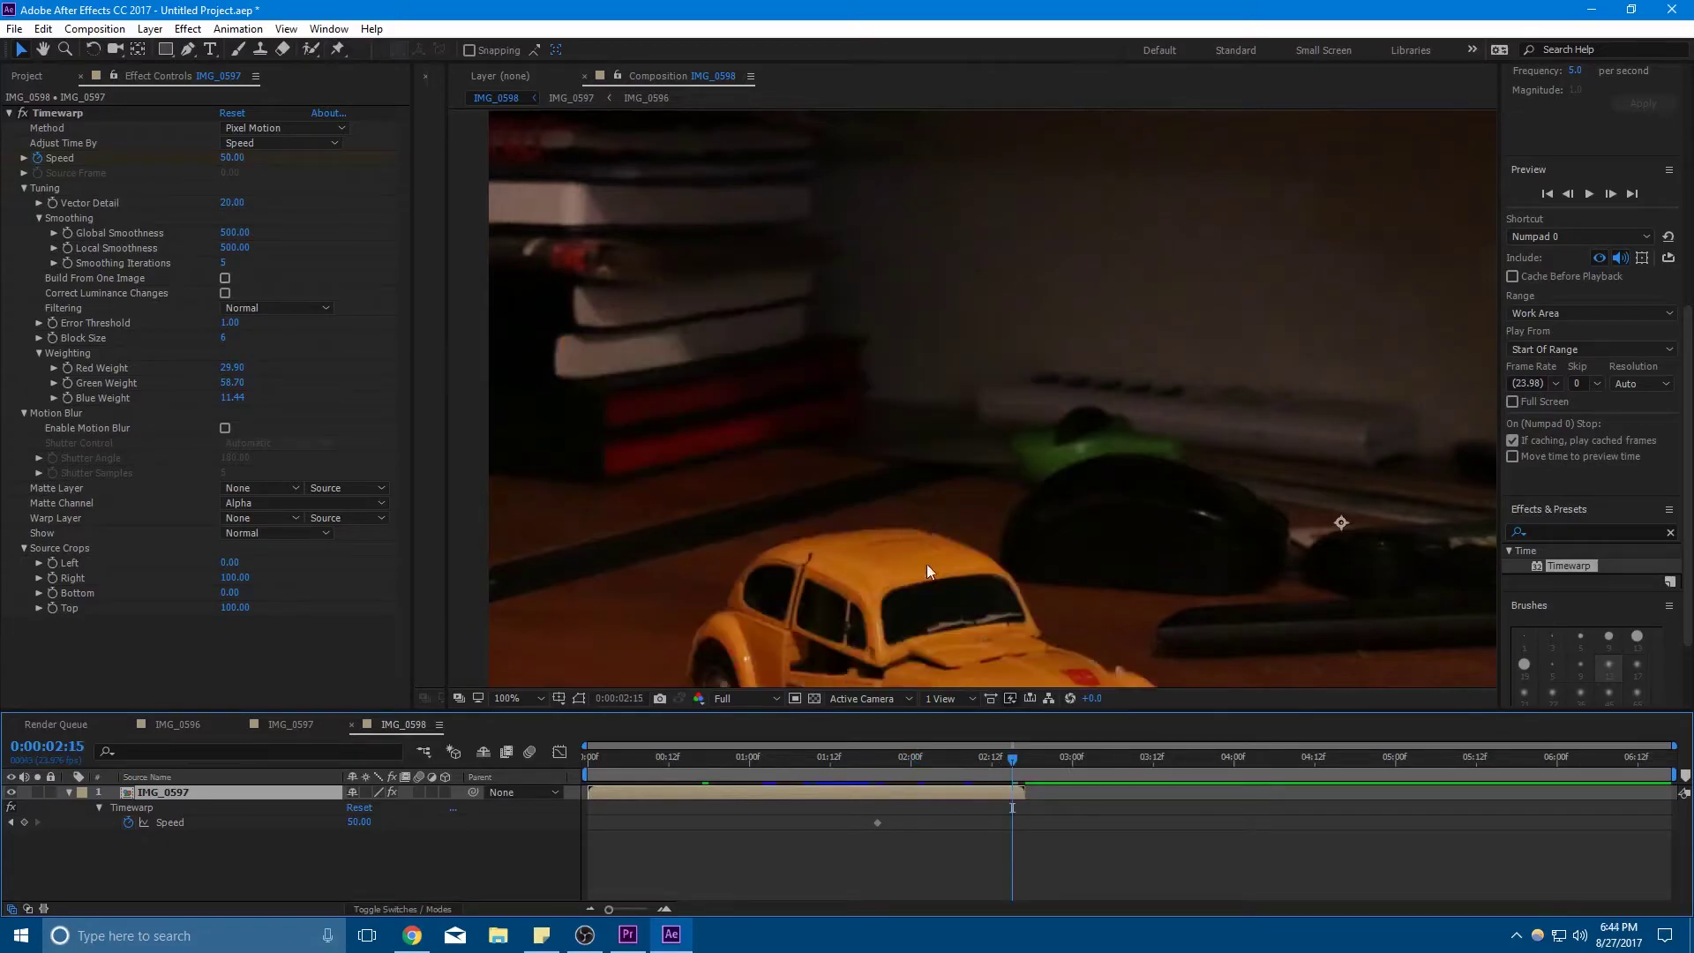
left_click_drag(927, 564, 869, 362)
Try a Speed of 100, undo both Speed keyframes, then step ahead to 0:00:01:20
left_click(231, 158)
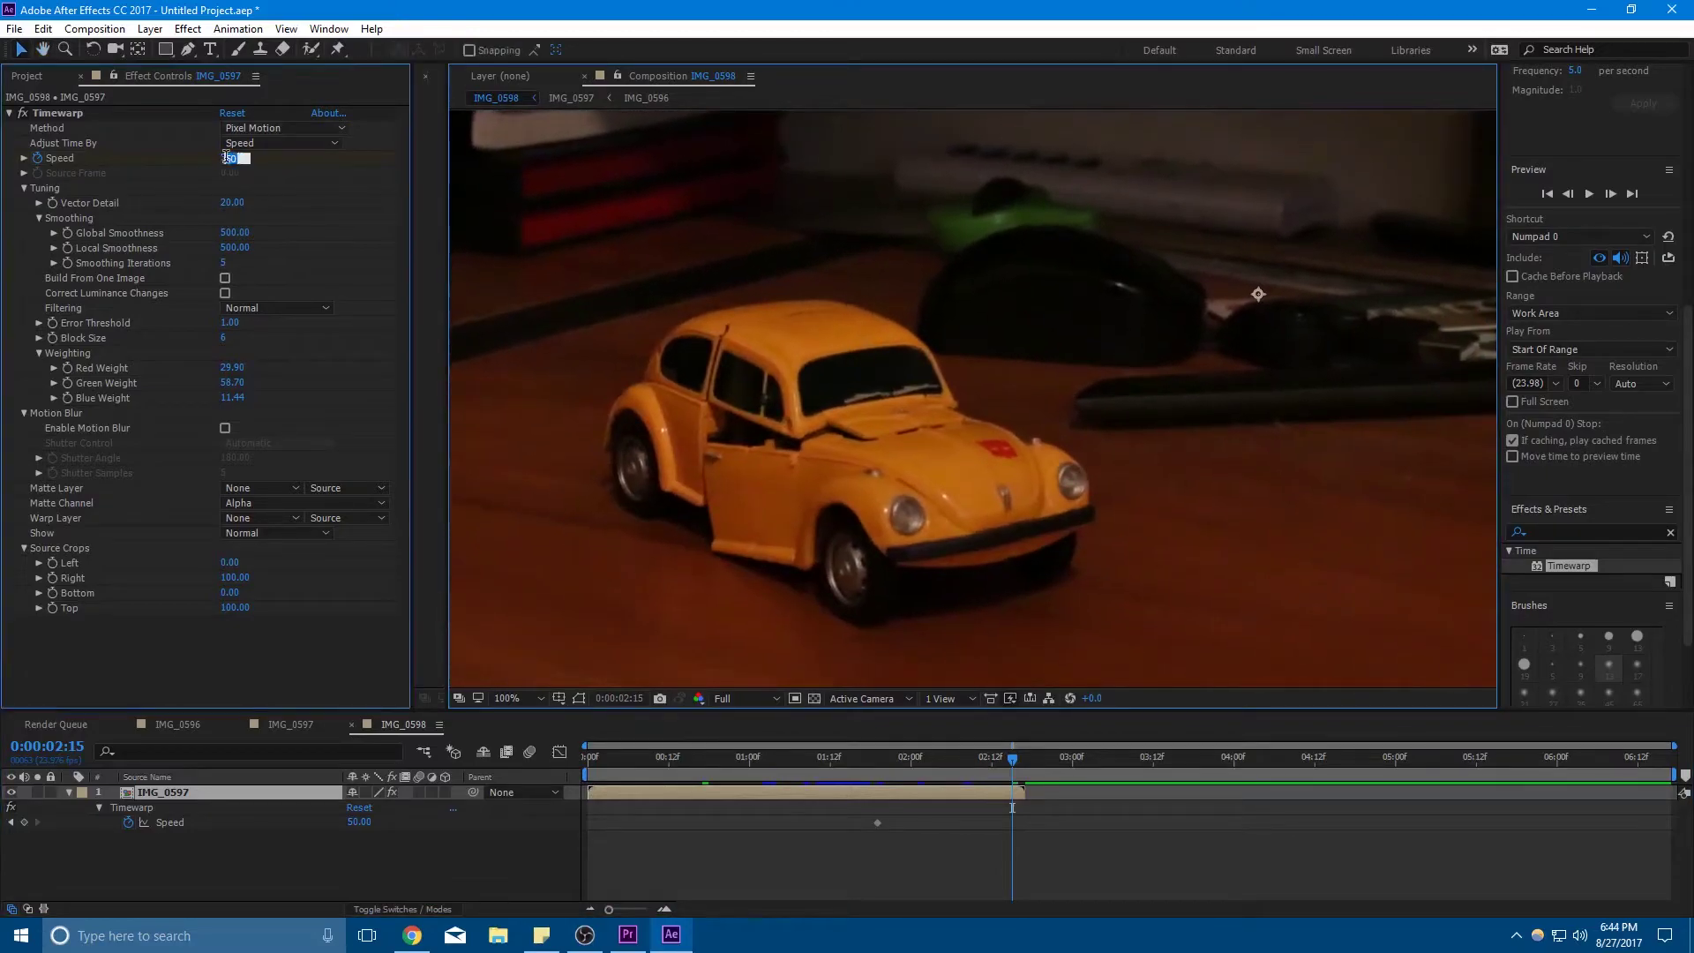
type("100")
key("Return")
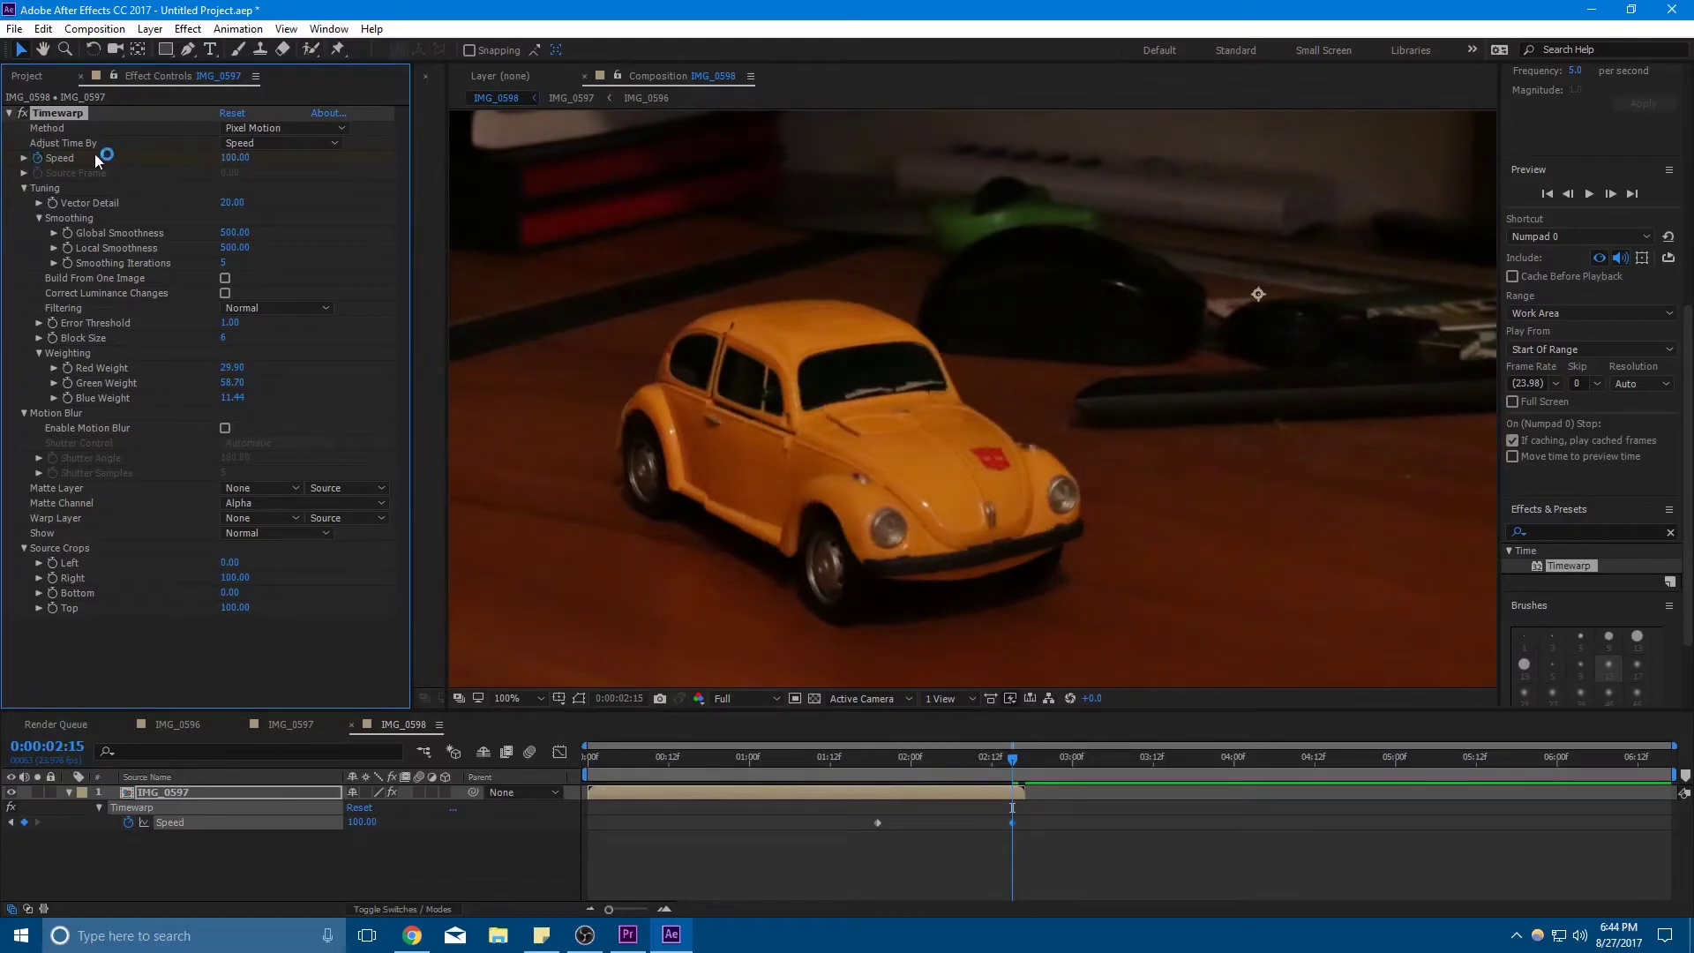
key("ctrl+z")
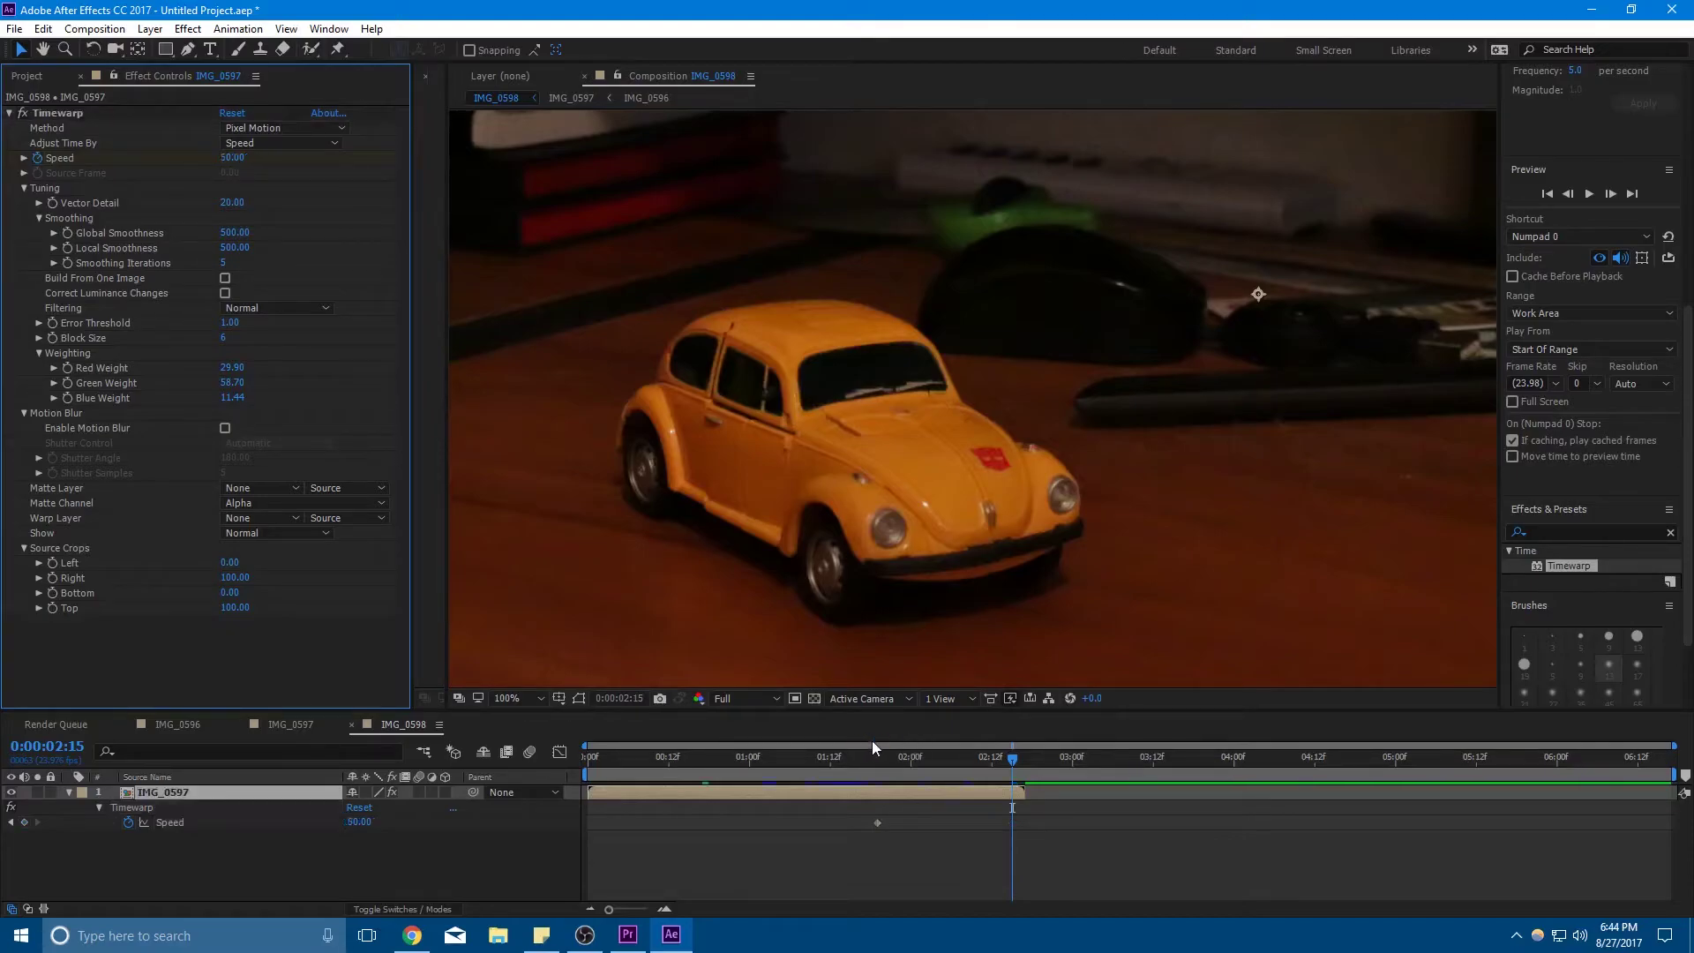
key("ctrl+z")
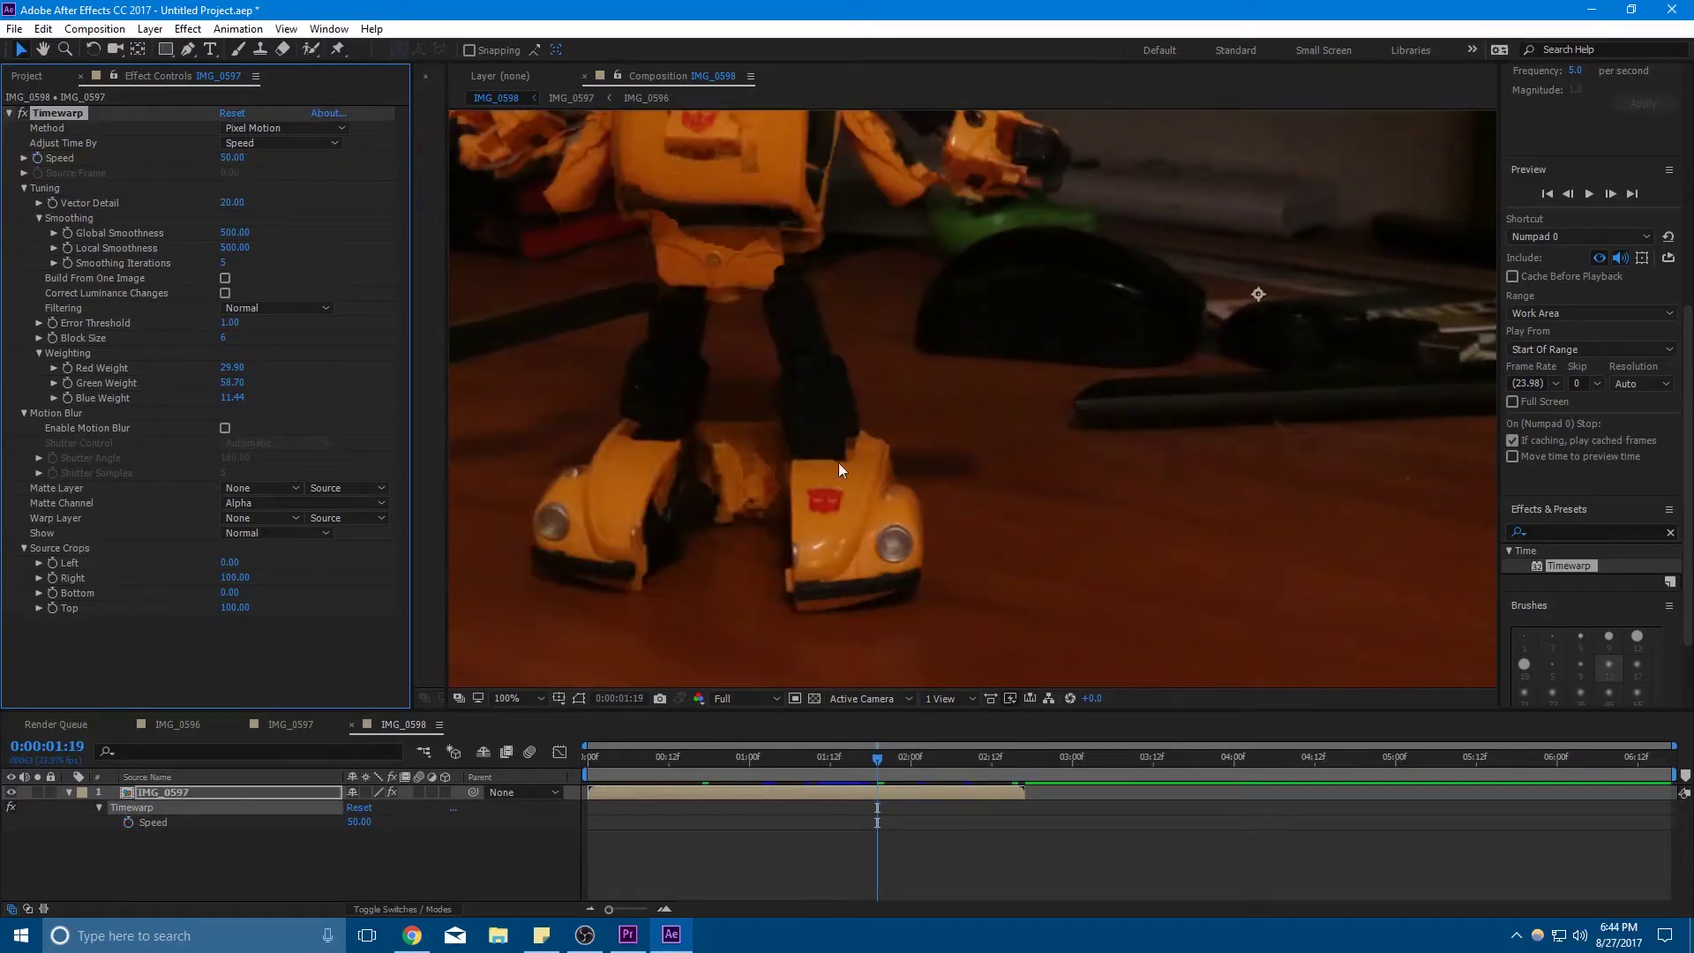
left_click(897, 304)
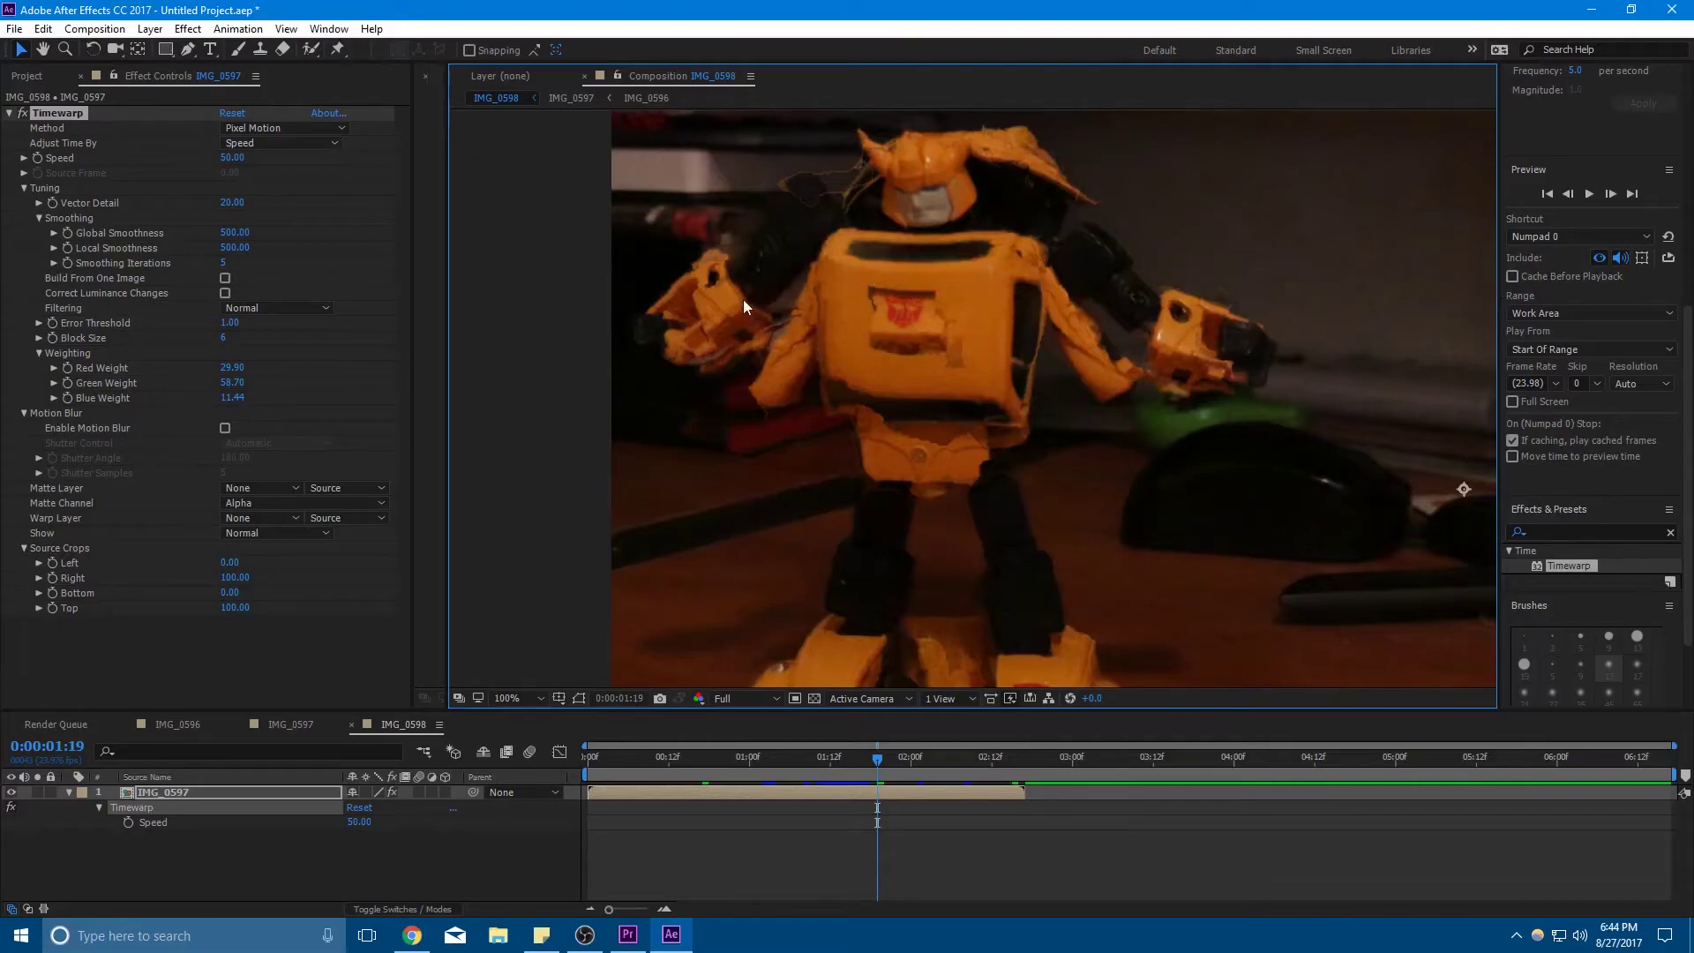
left_click(1615, 195)
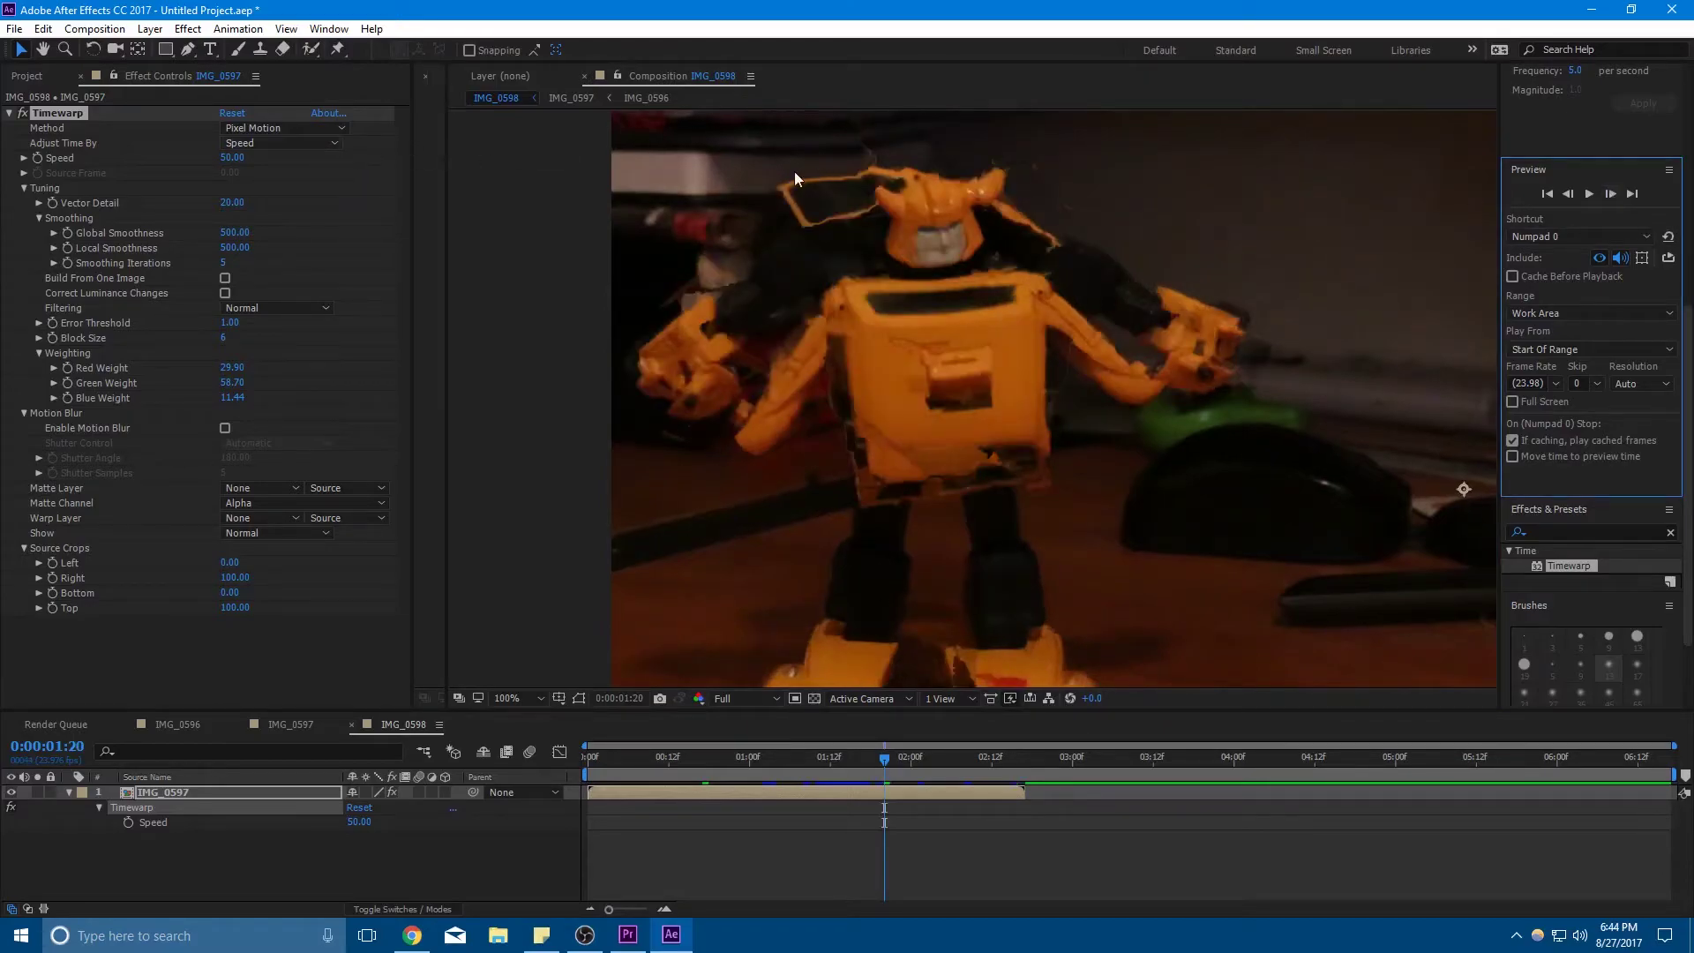
left_click(310, 130)
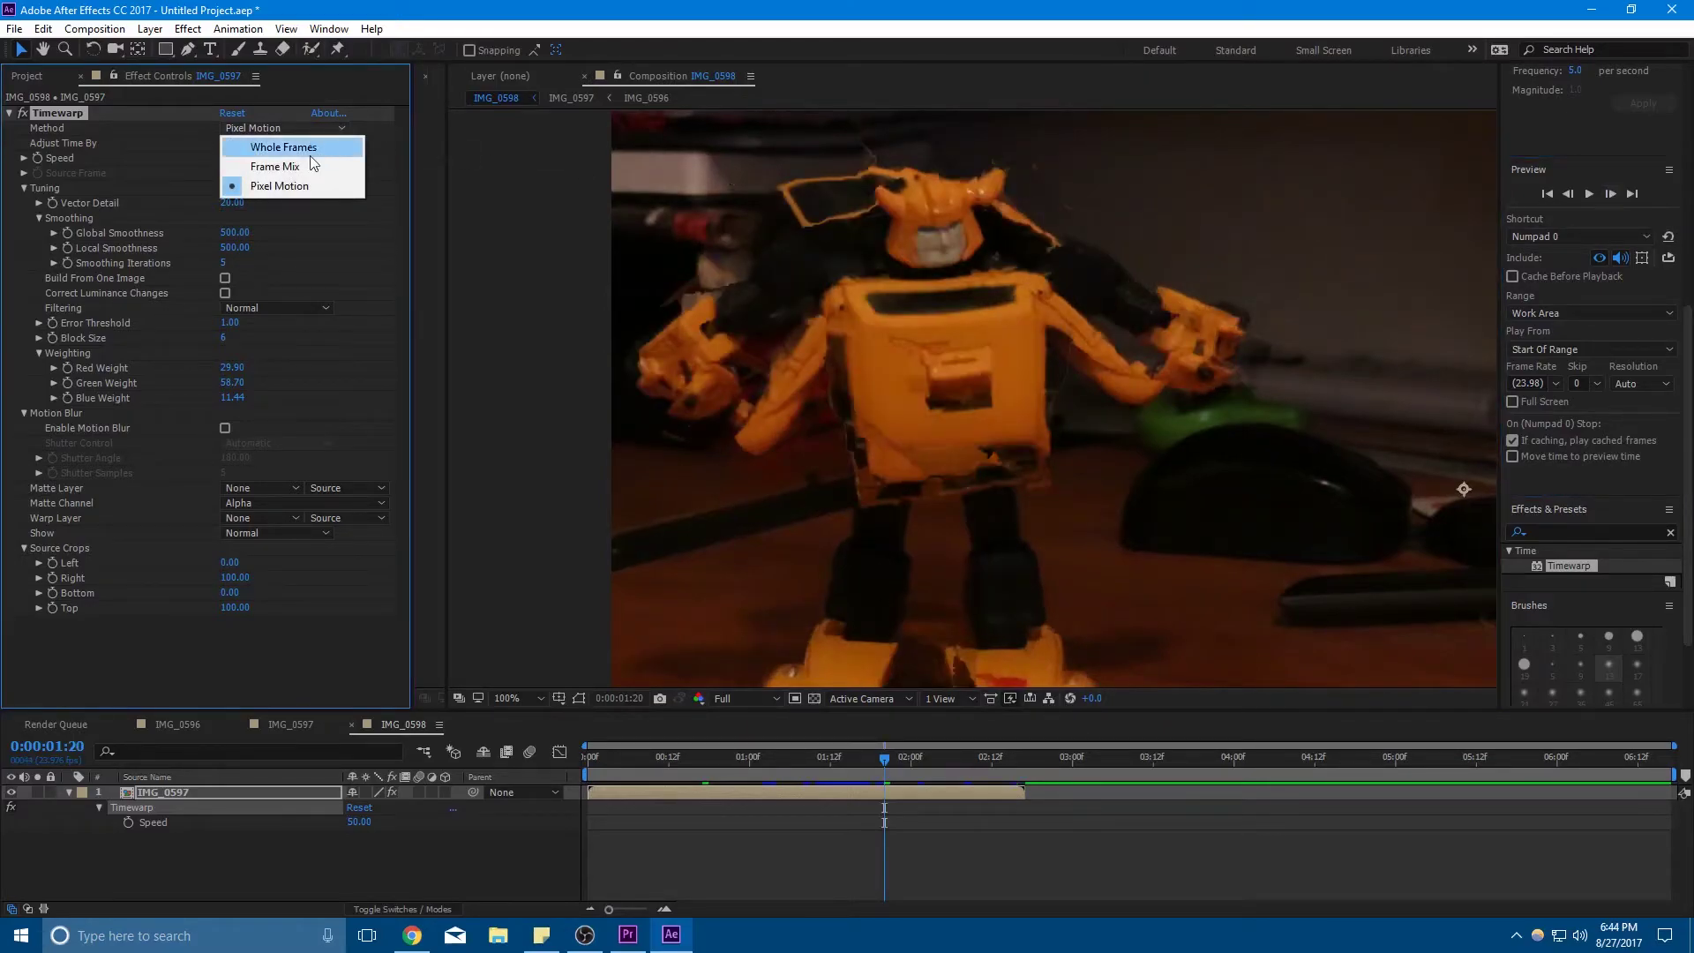
left_click(311, 167)
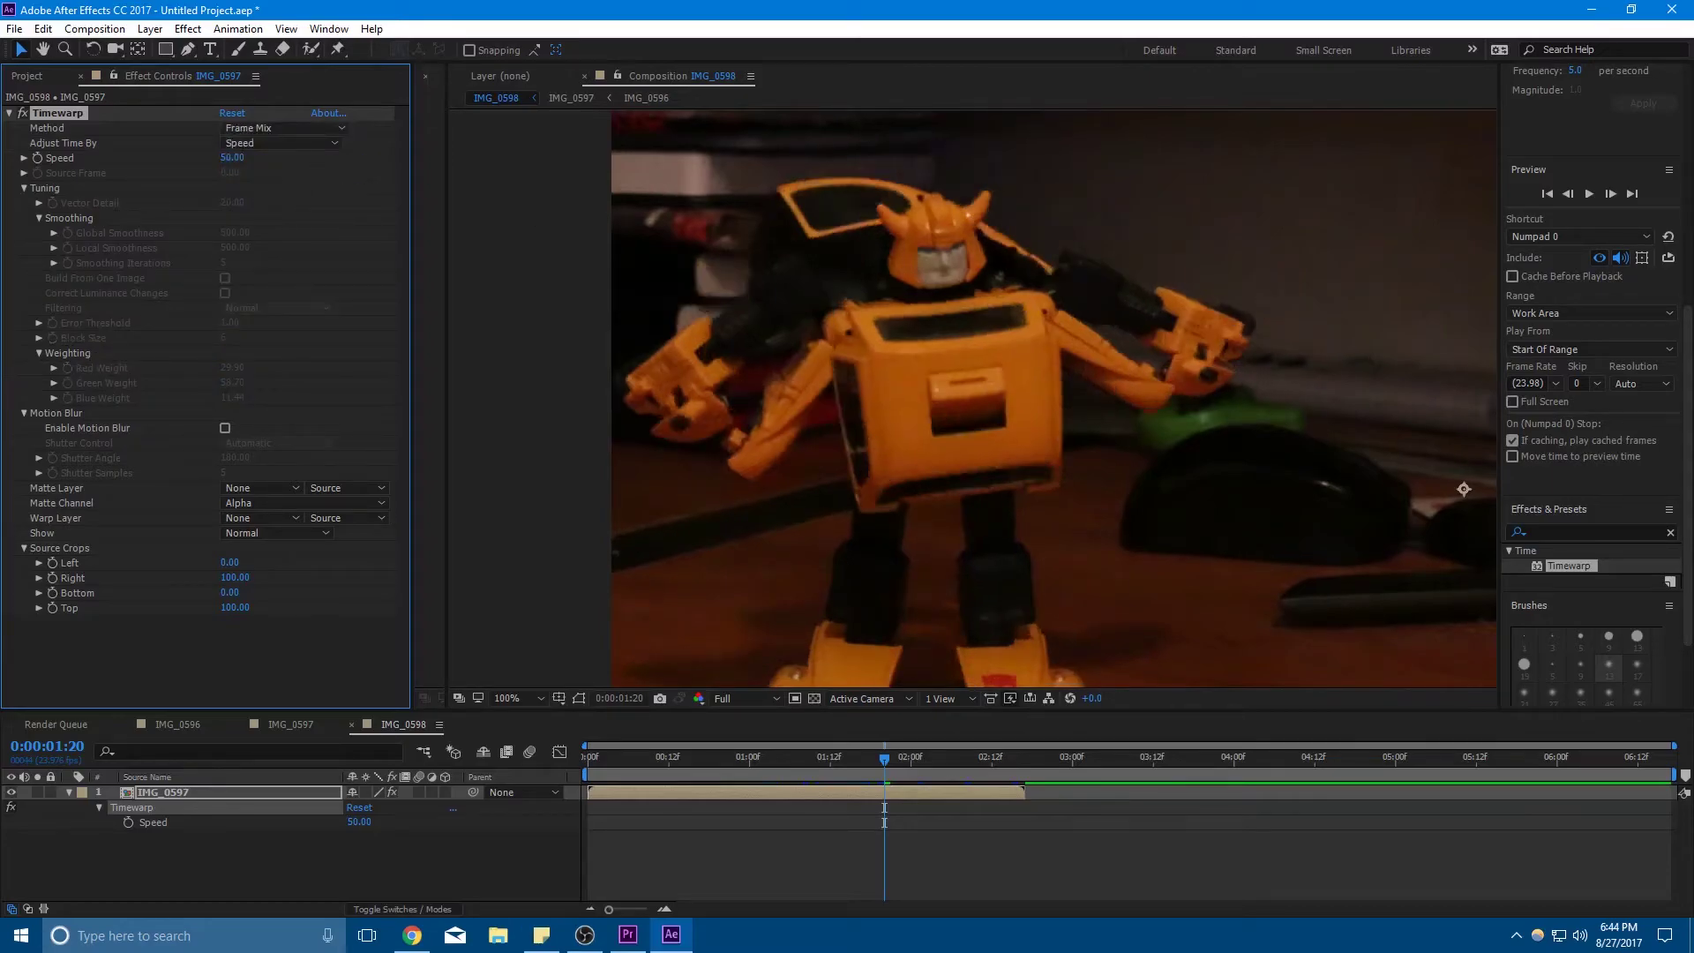
left_click(1613, 194)
left_click(1613, 194)
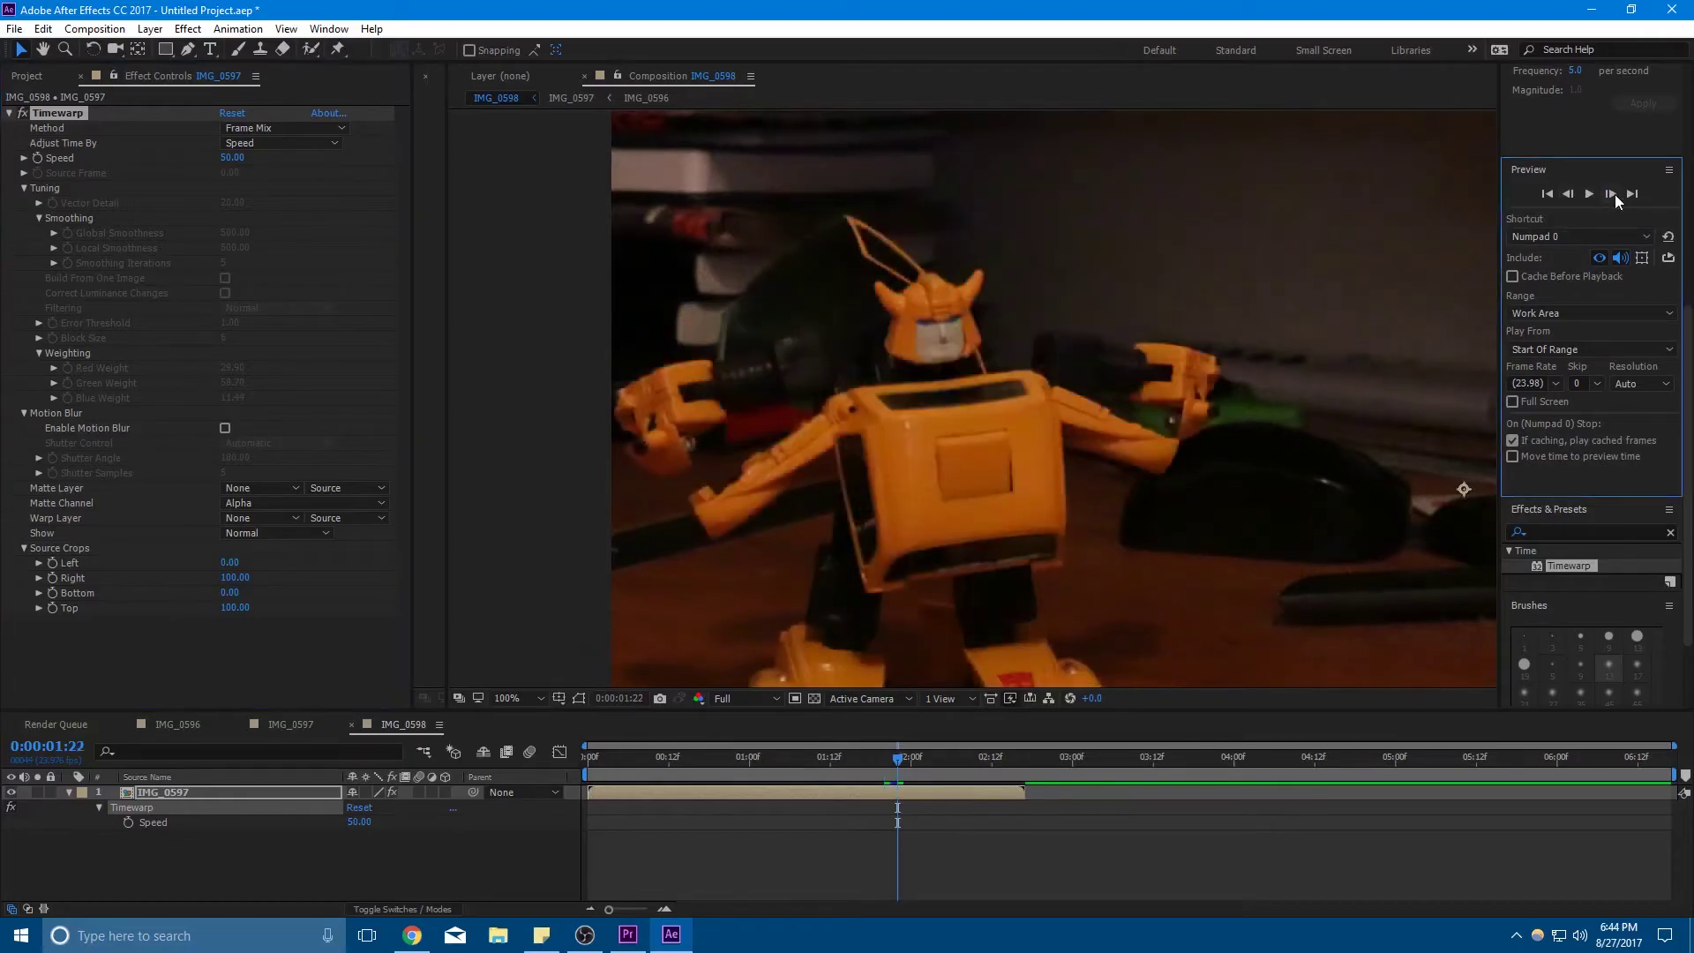
left_click(1563, 193)
left_click(1563, 193)
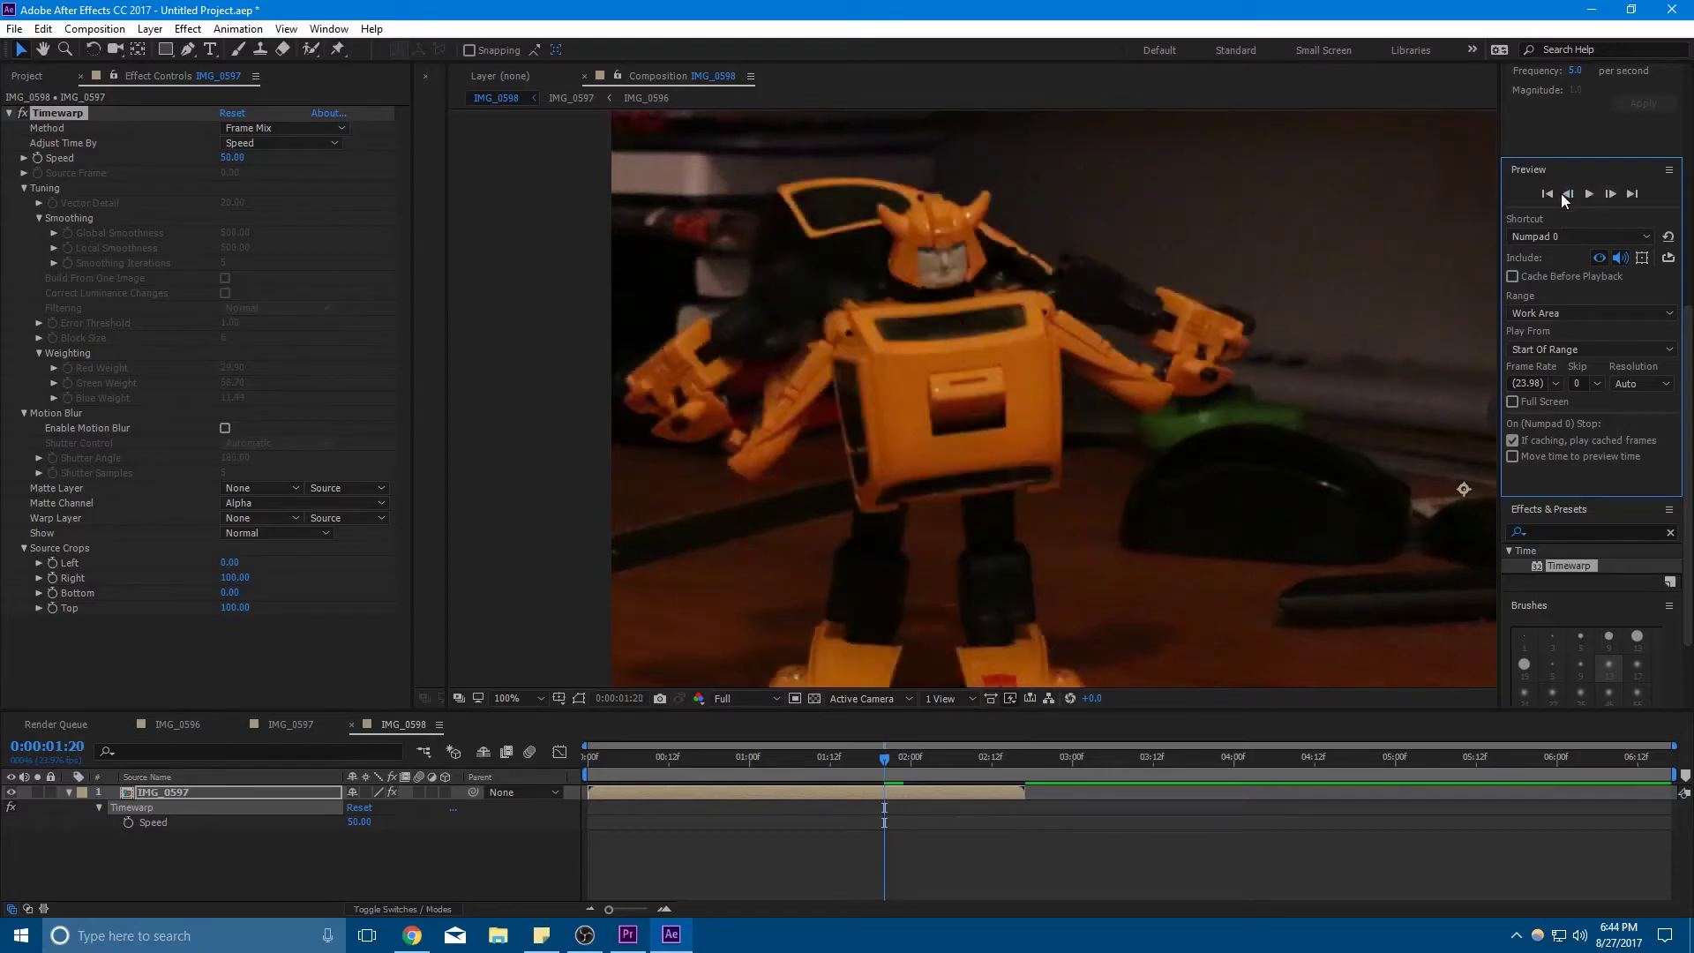
left_click(1612, 193)
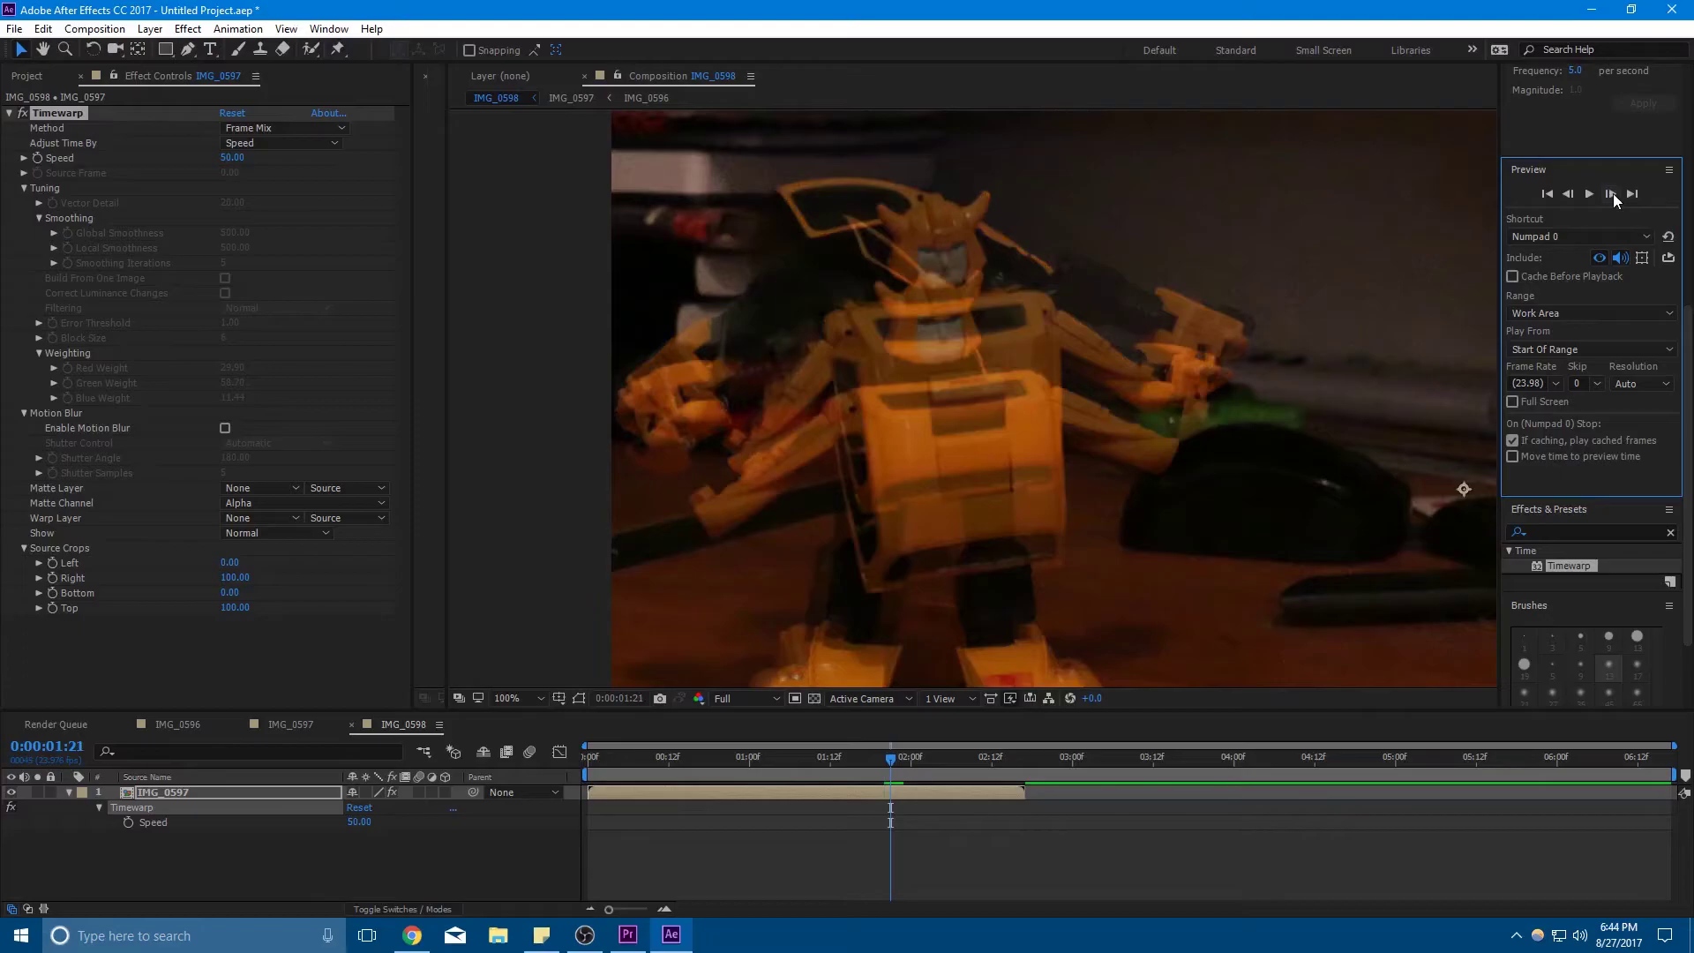
left_click(1611, 194)
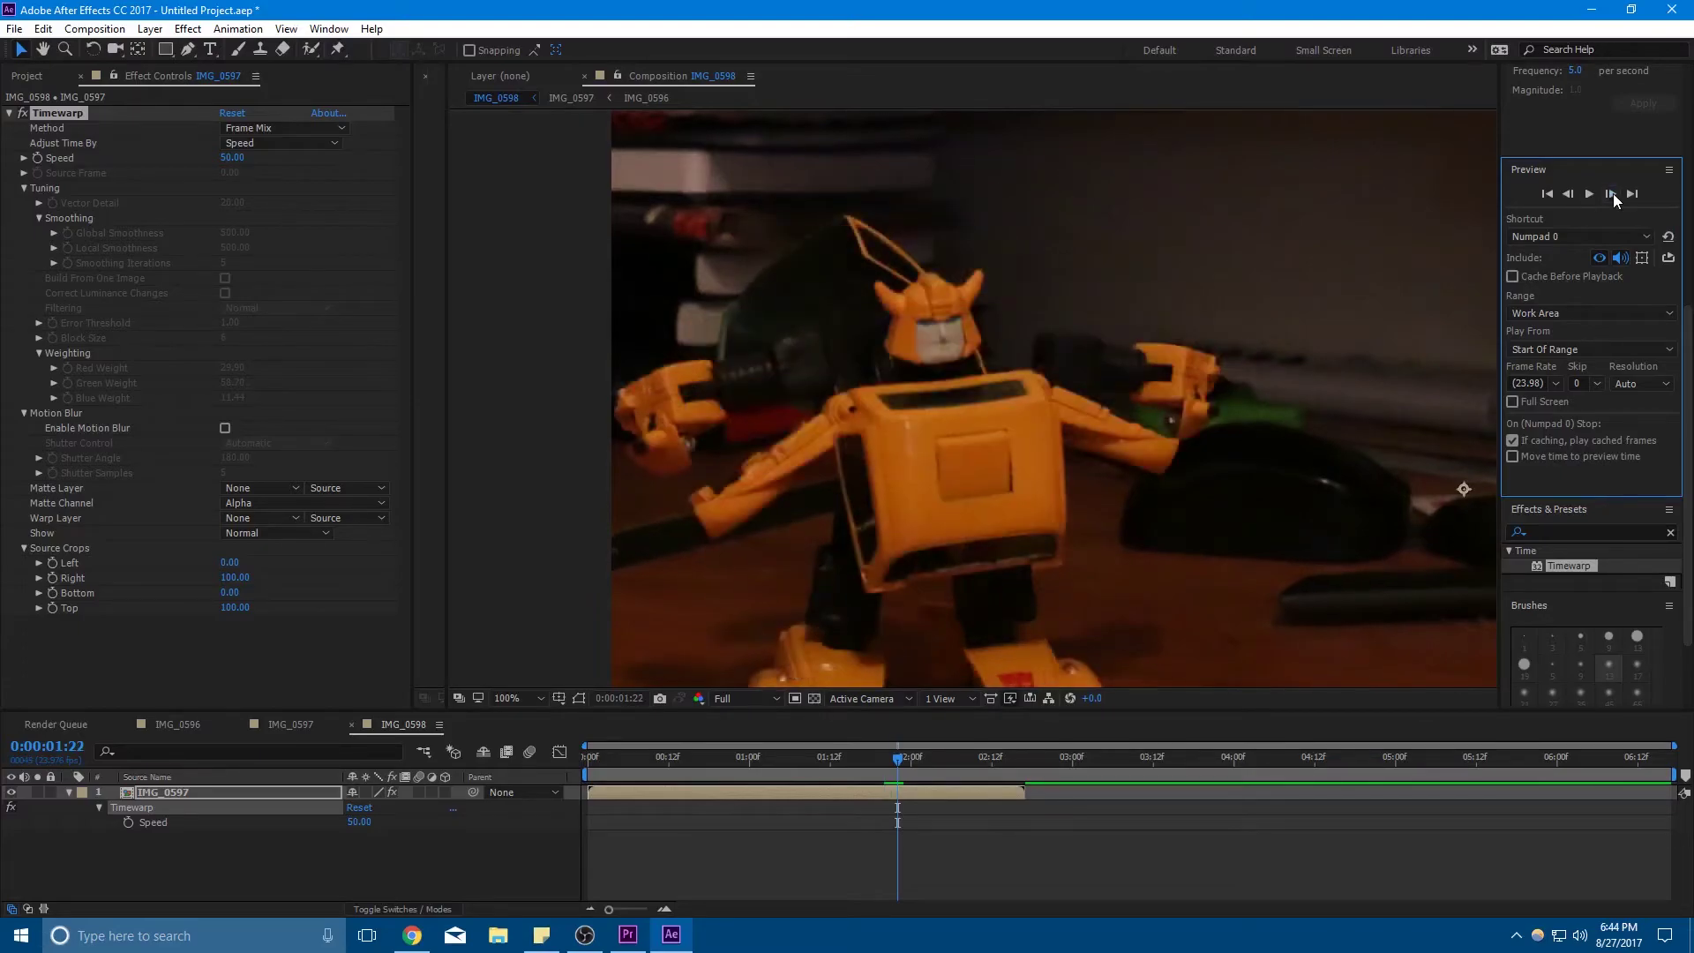
left_click(1567, 194)
left_click(1567, 194)
left_click(1567, 194)
left_click(1567, 194)
left_click(1567, 194)
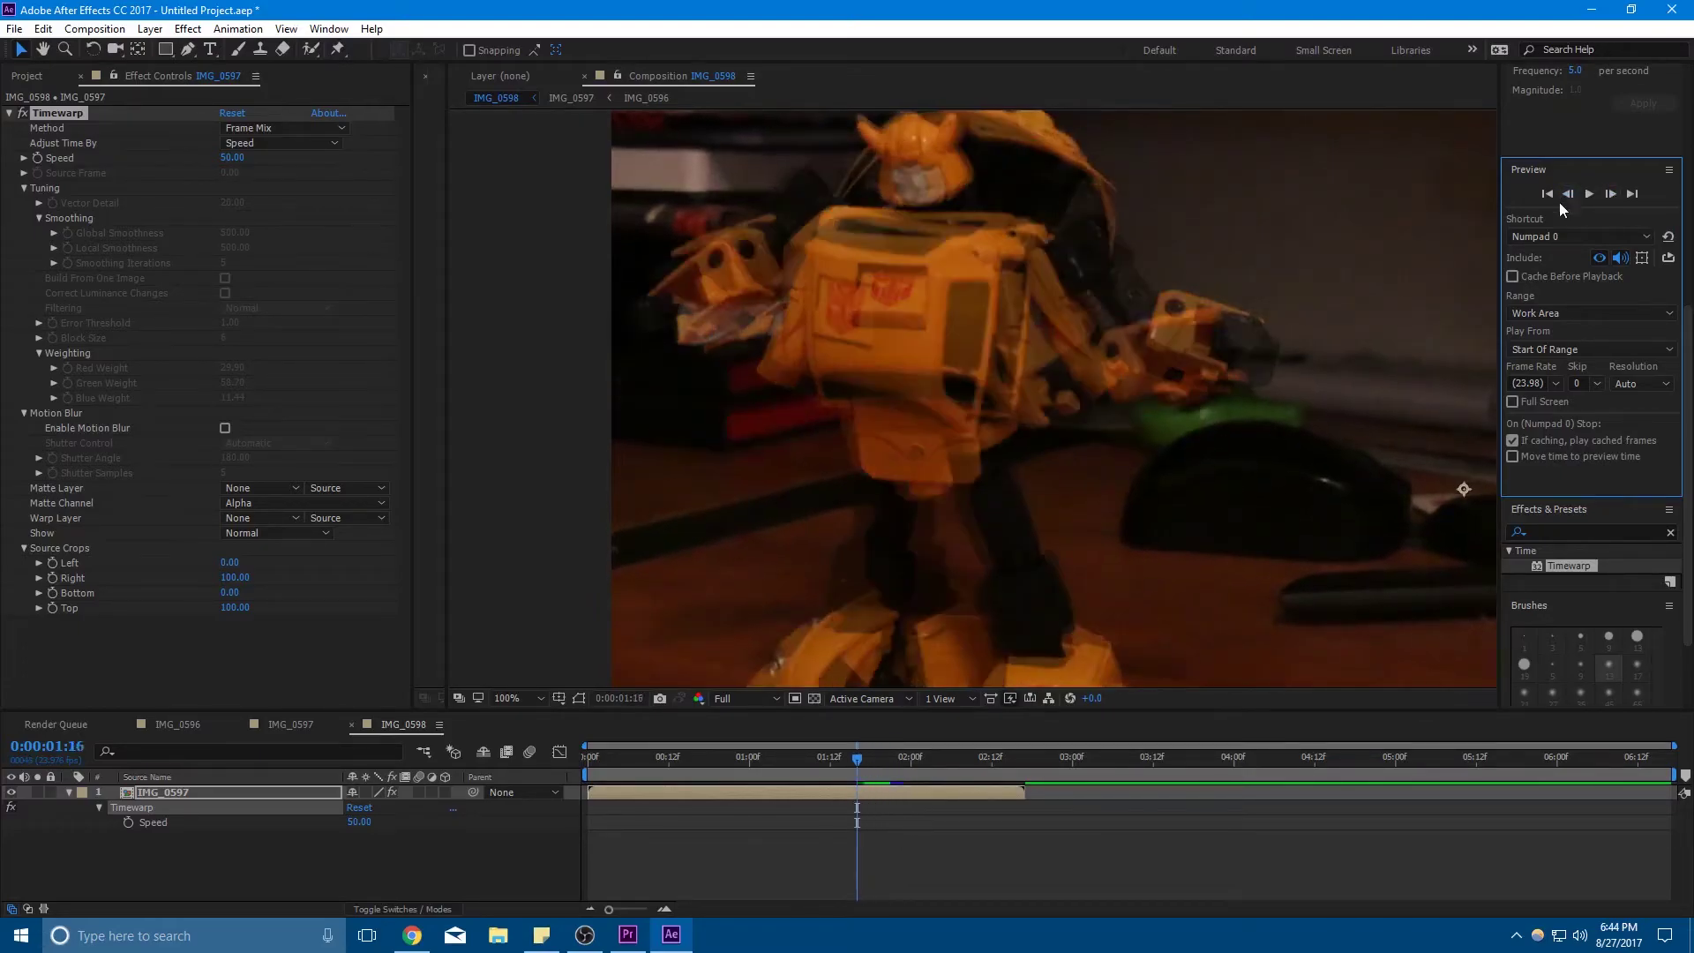
left_click(1564, 197)
left_click(826, 770)
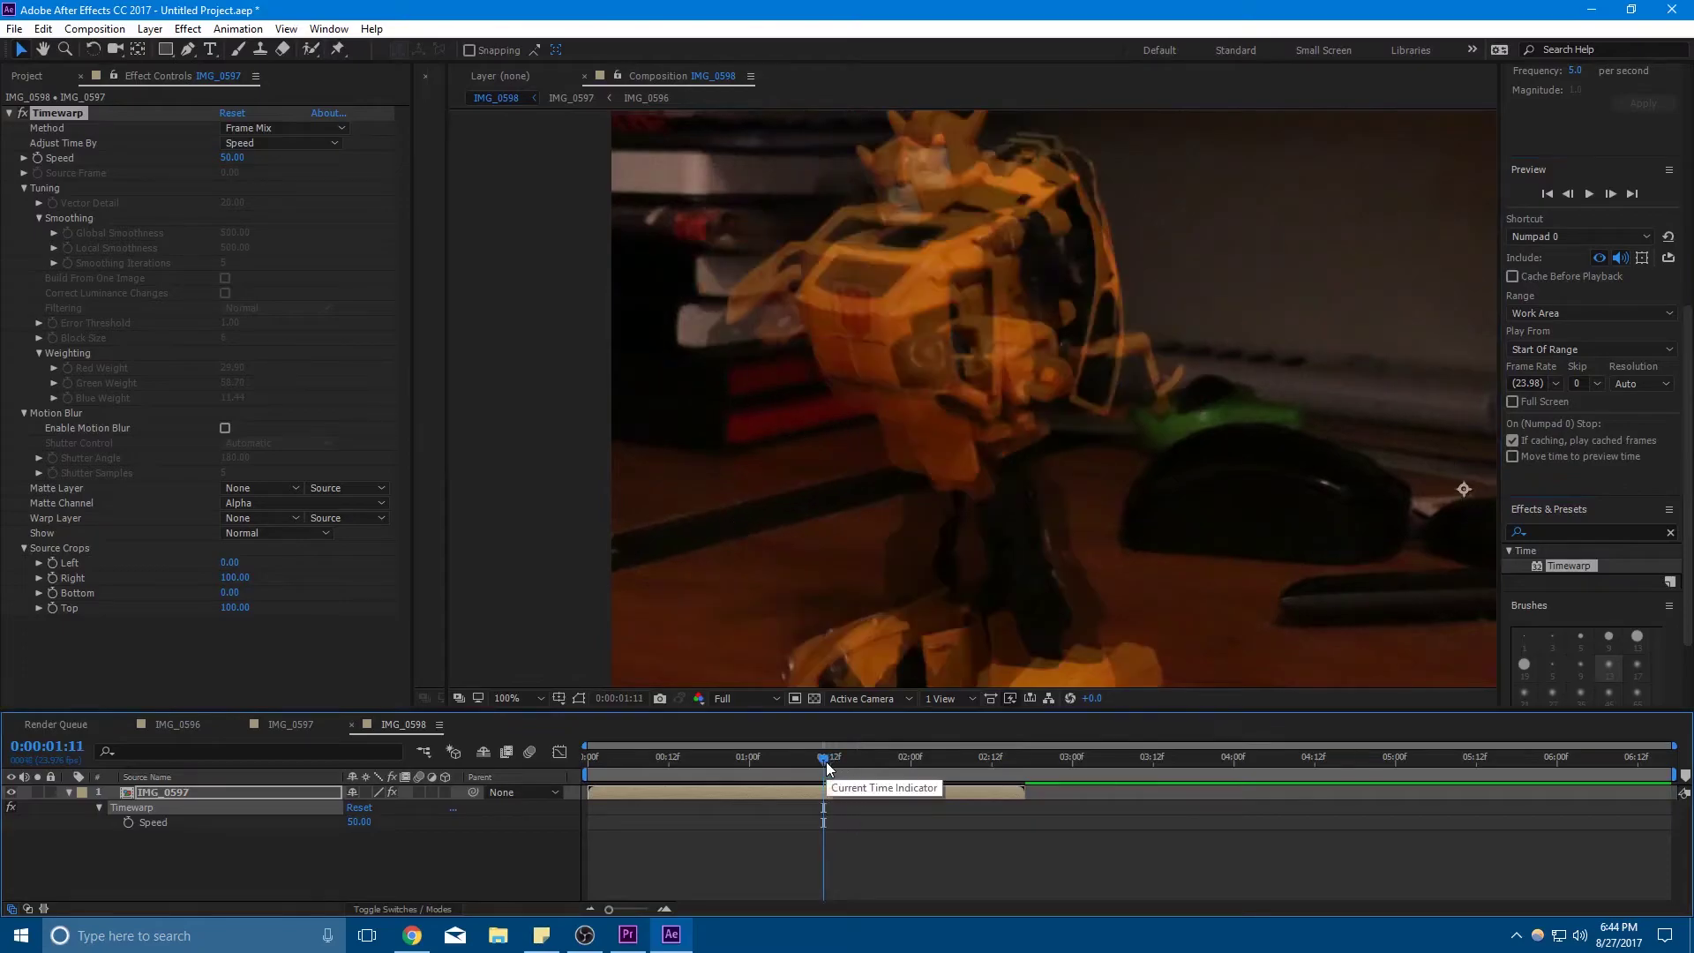
key("space")
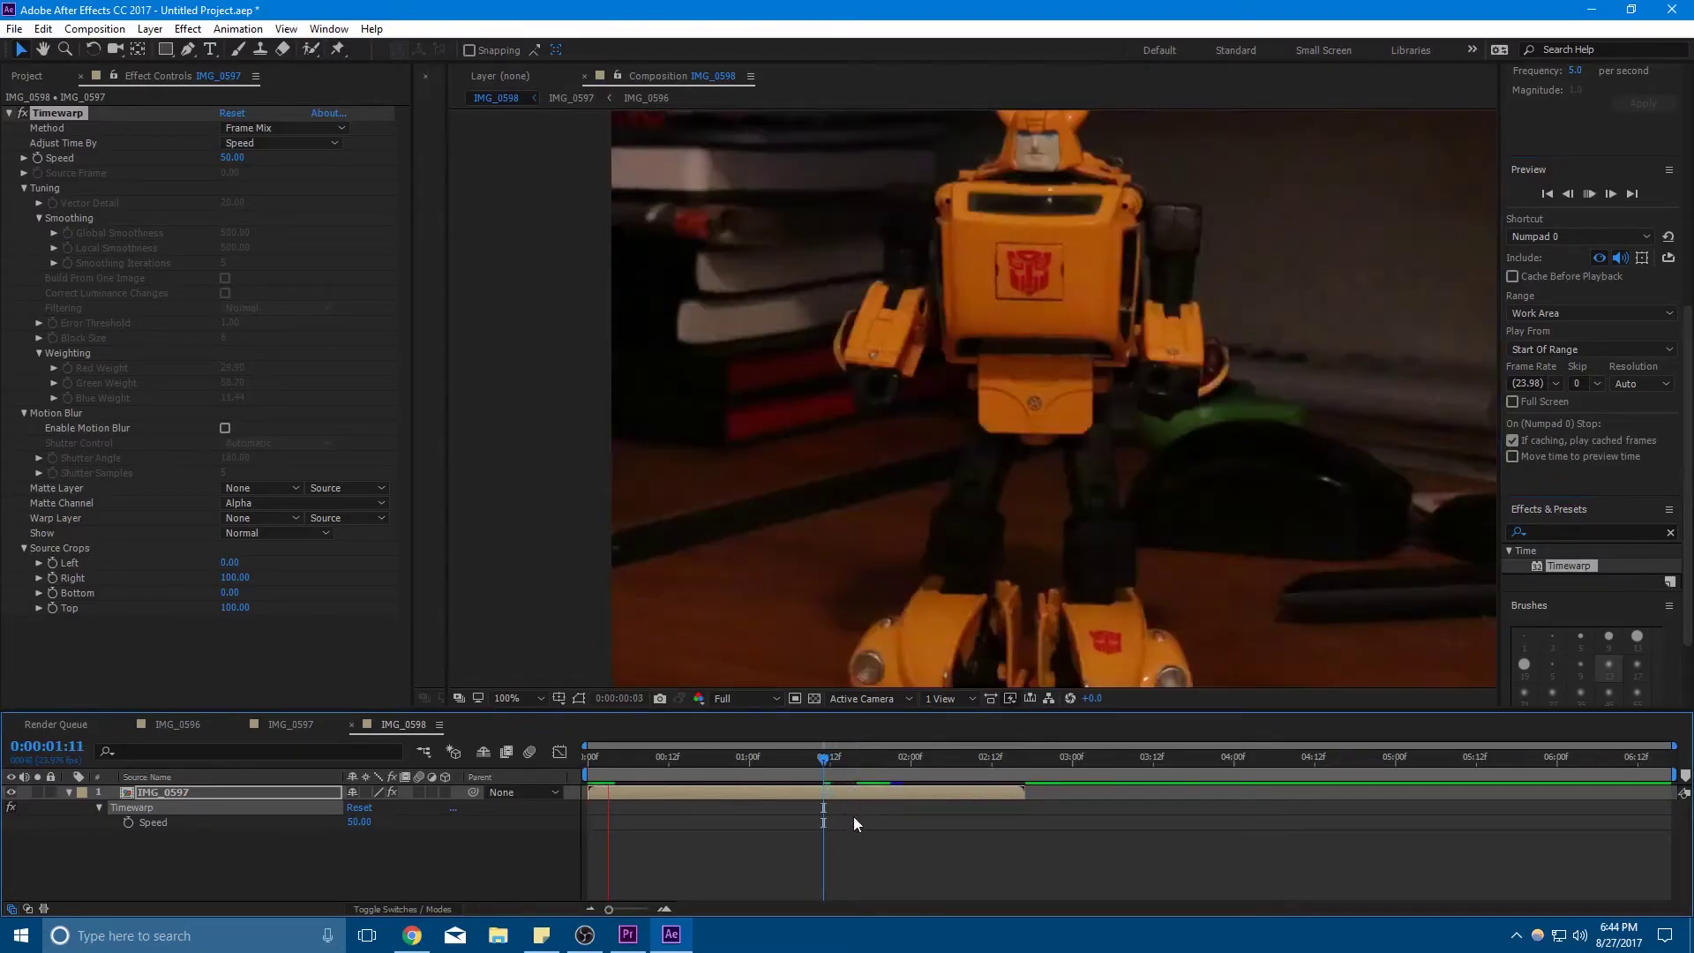
left_click(824, 768)
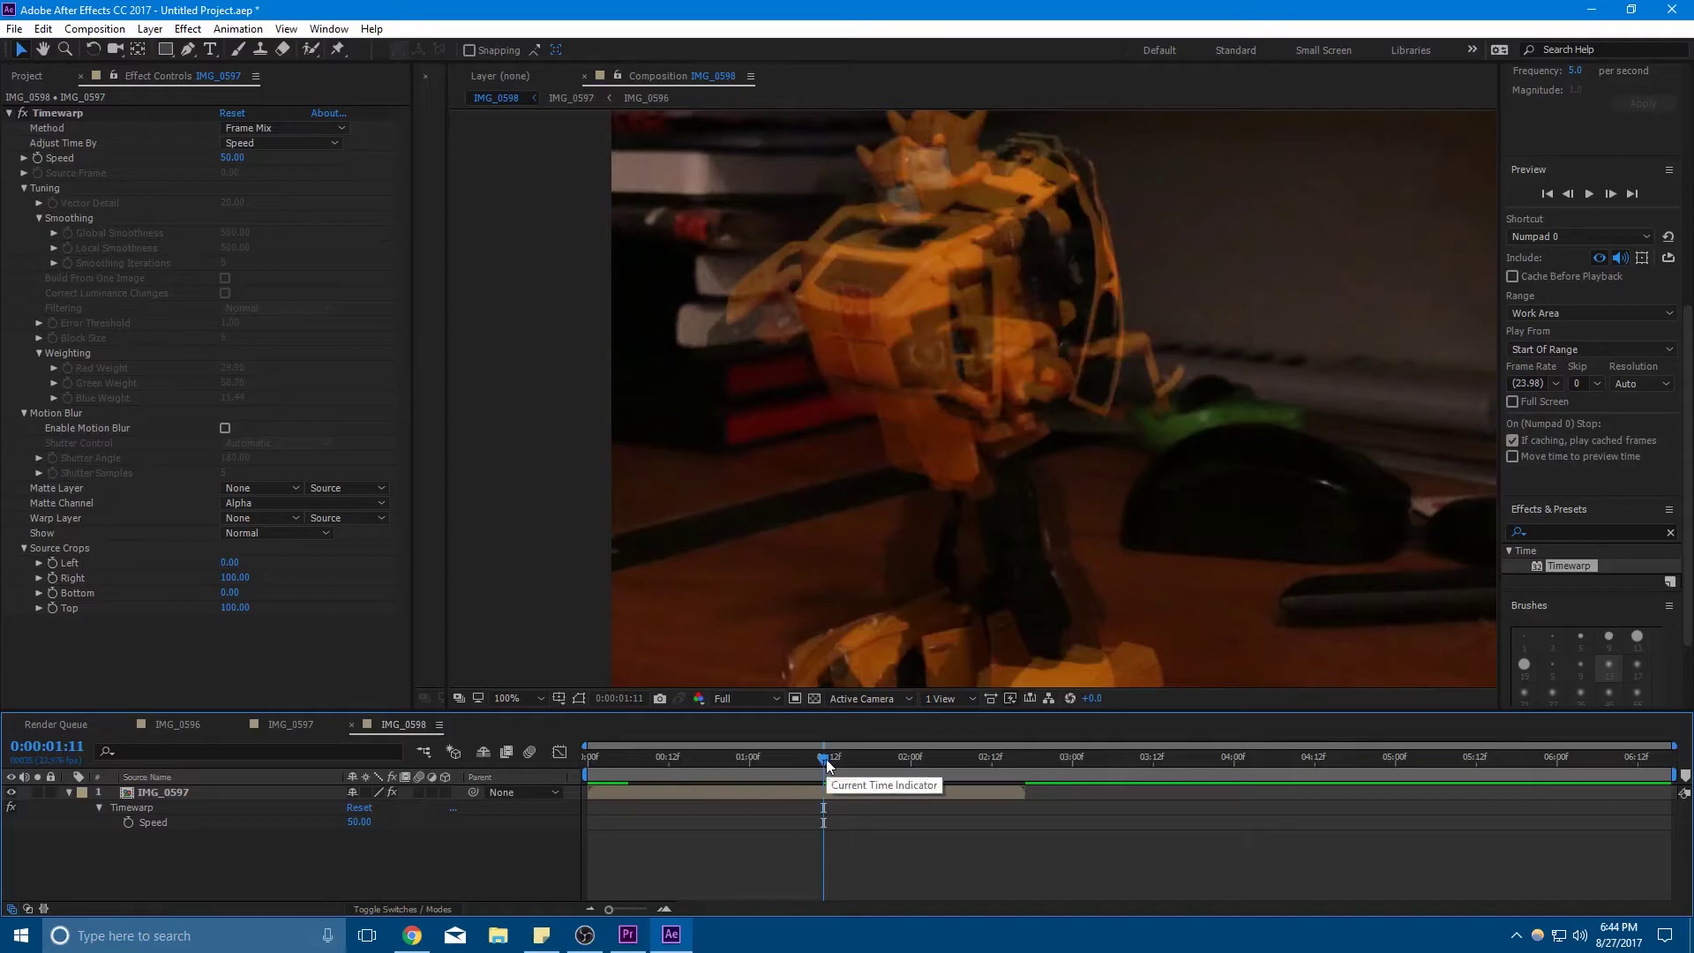
key("space")
left_click(818, 764)
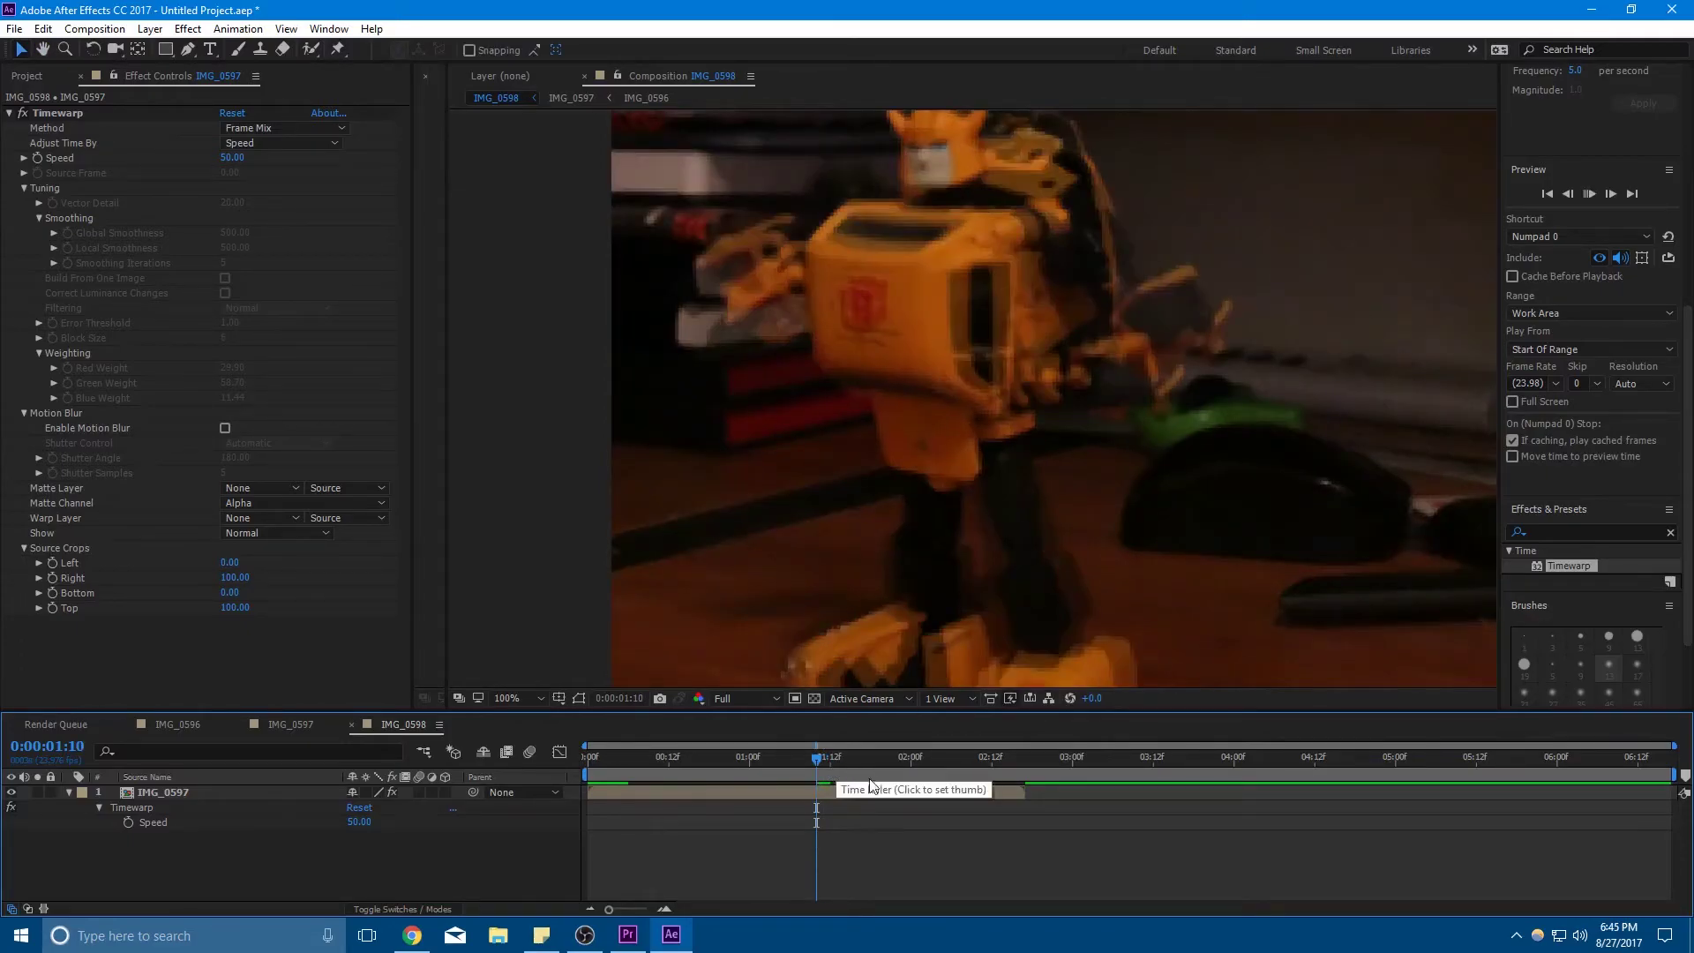
key("space")
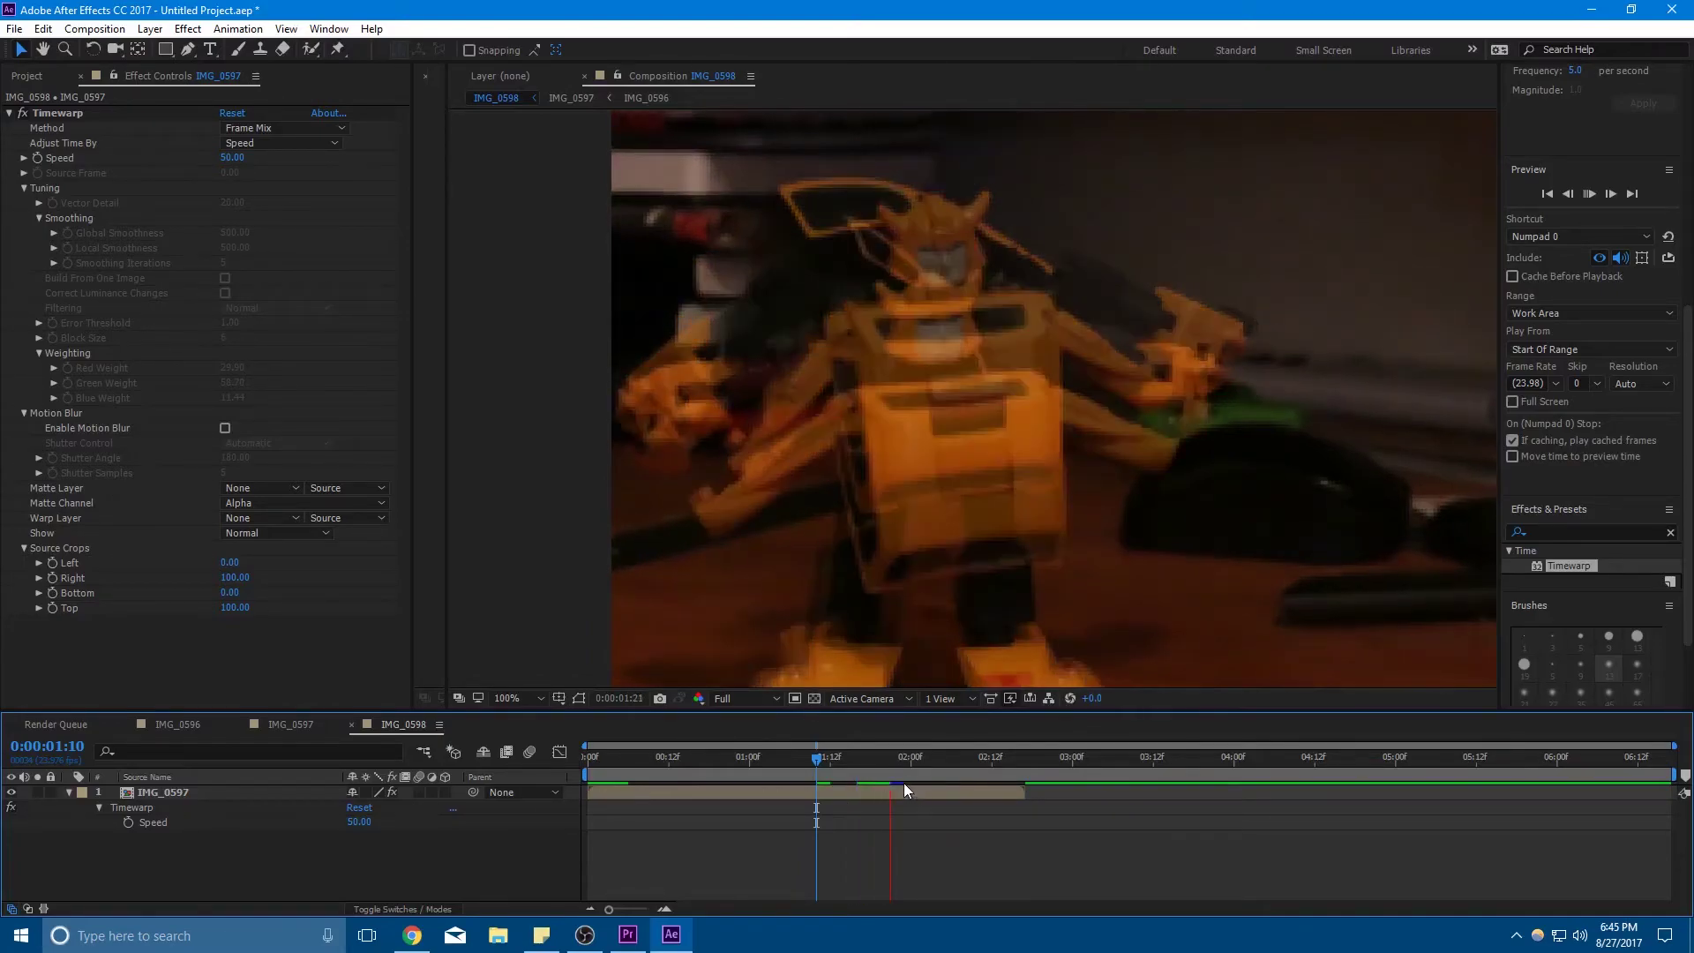
key("space")
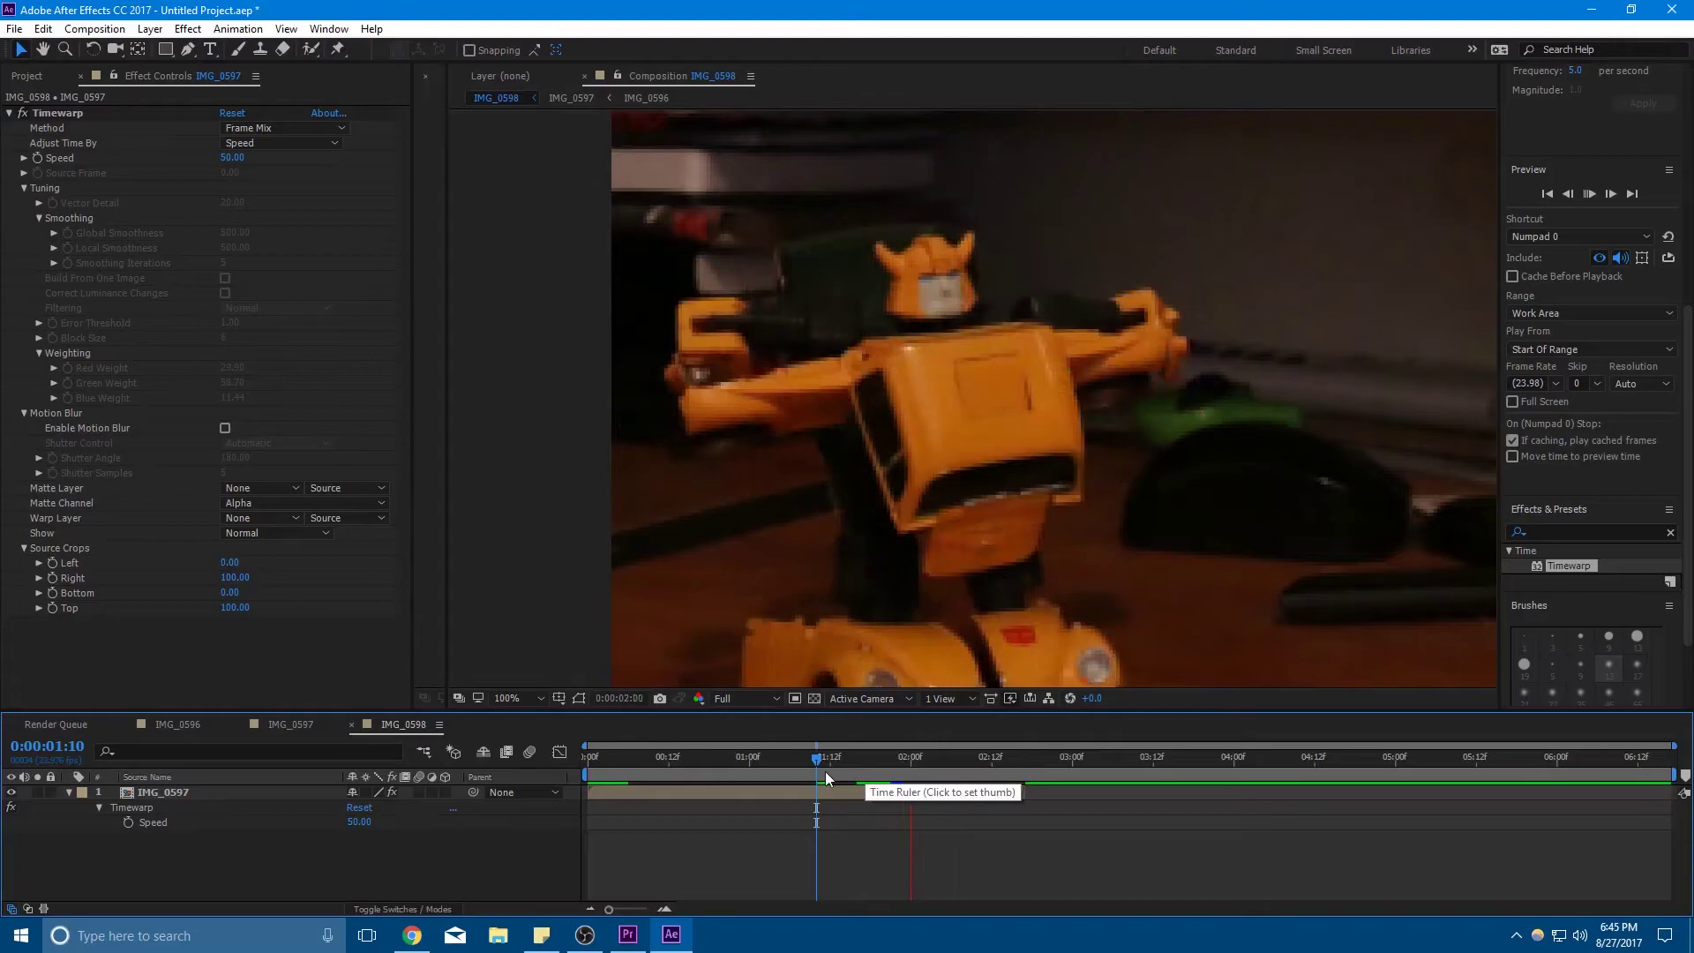
left_click(826, 772)
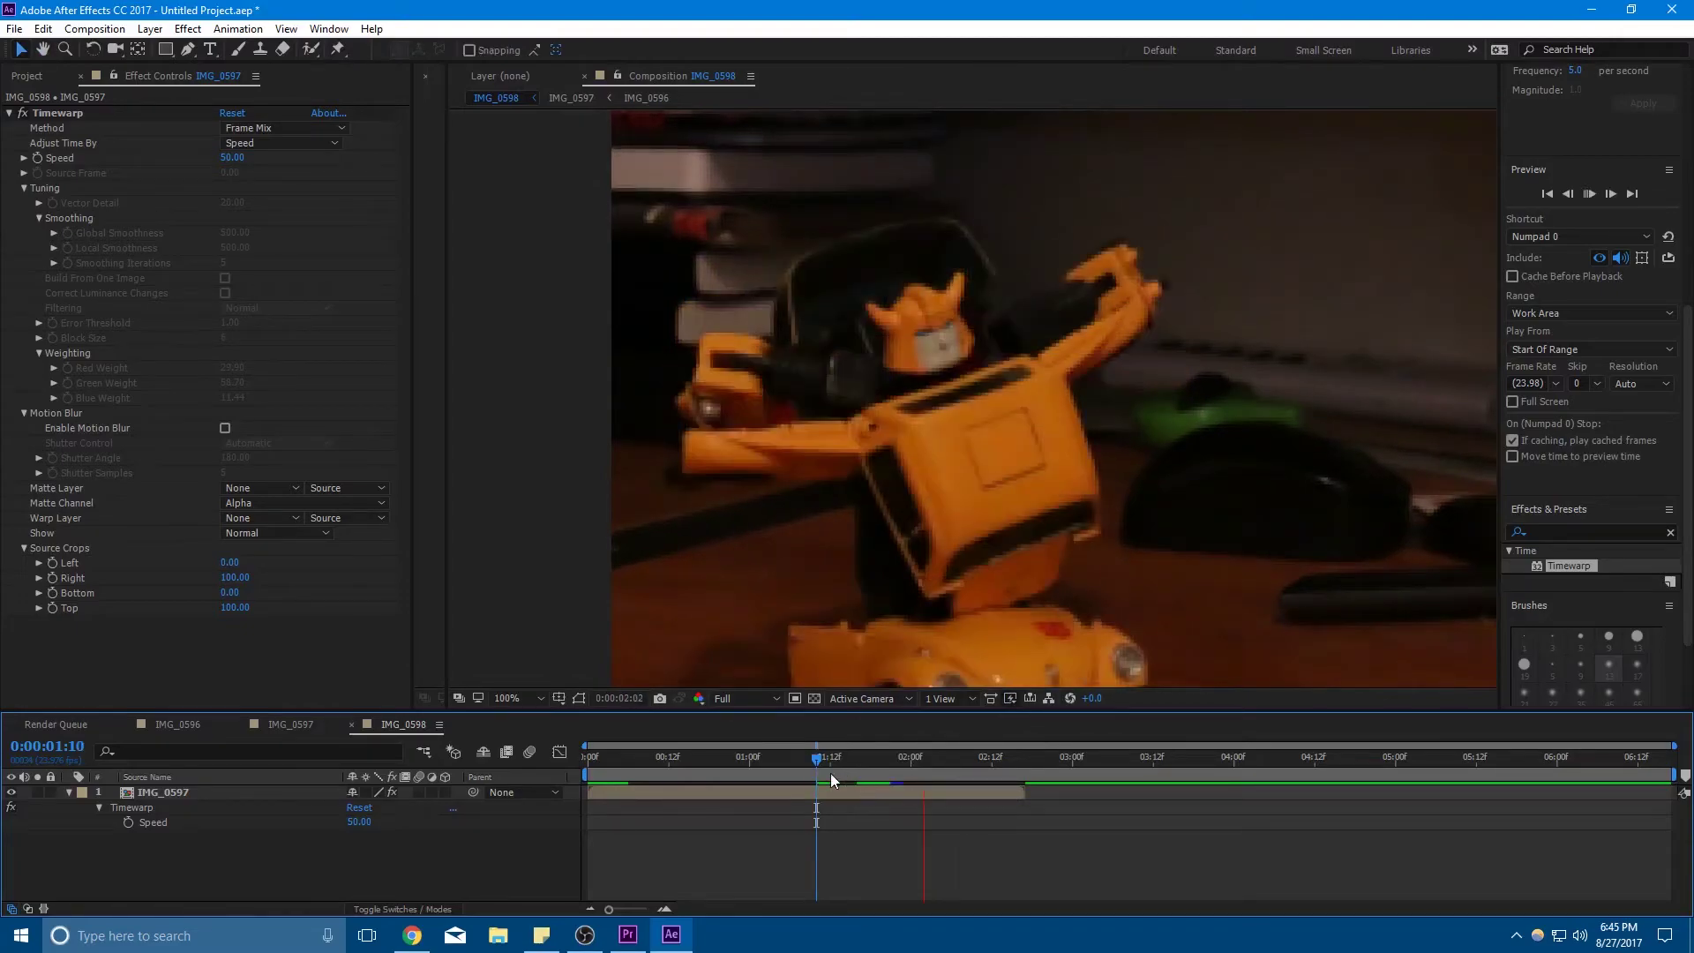
key("space")
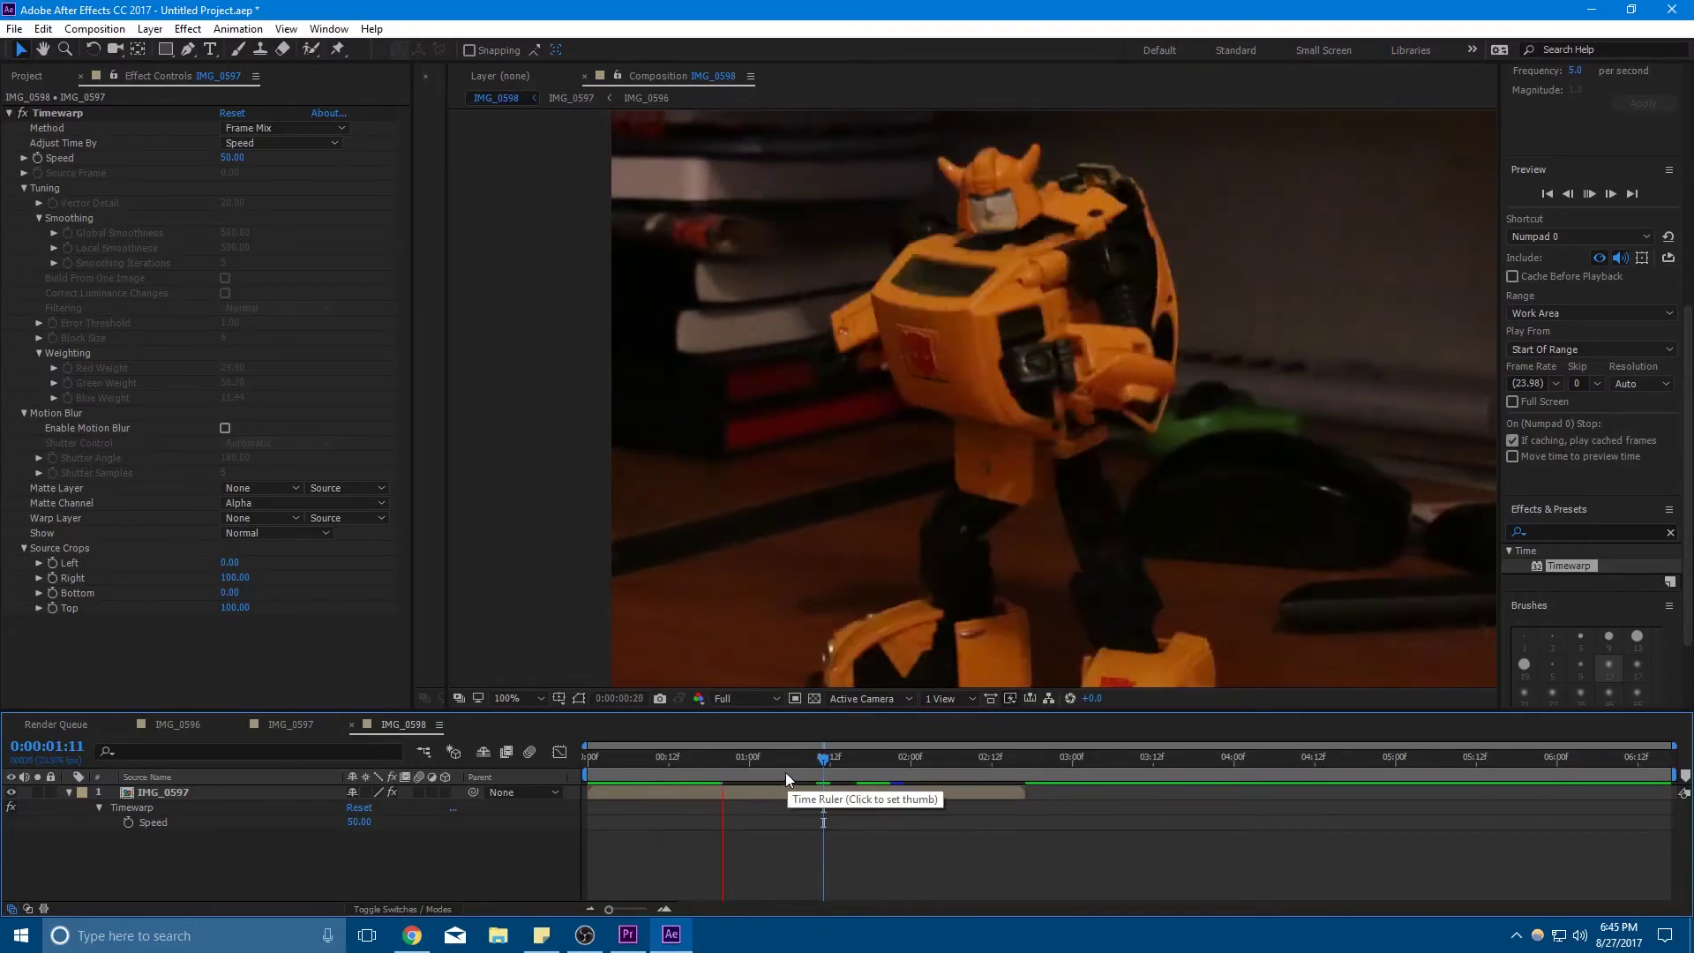
left_click_drag(673, 764, 611, 764)
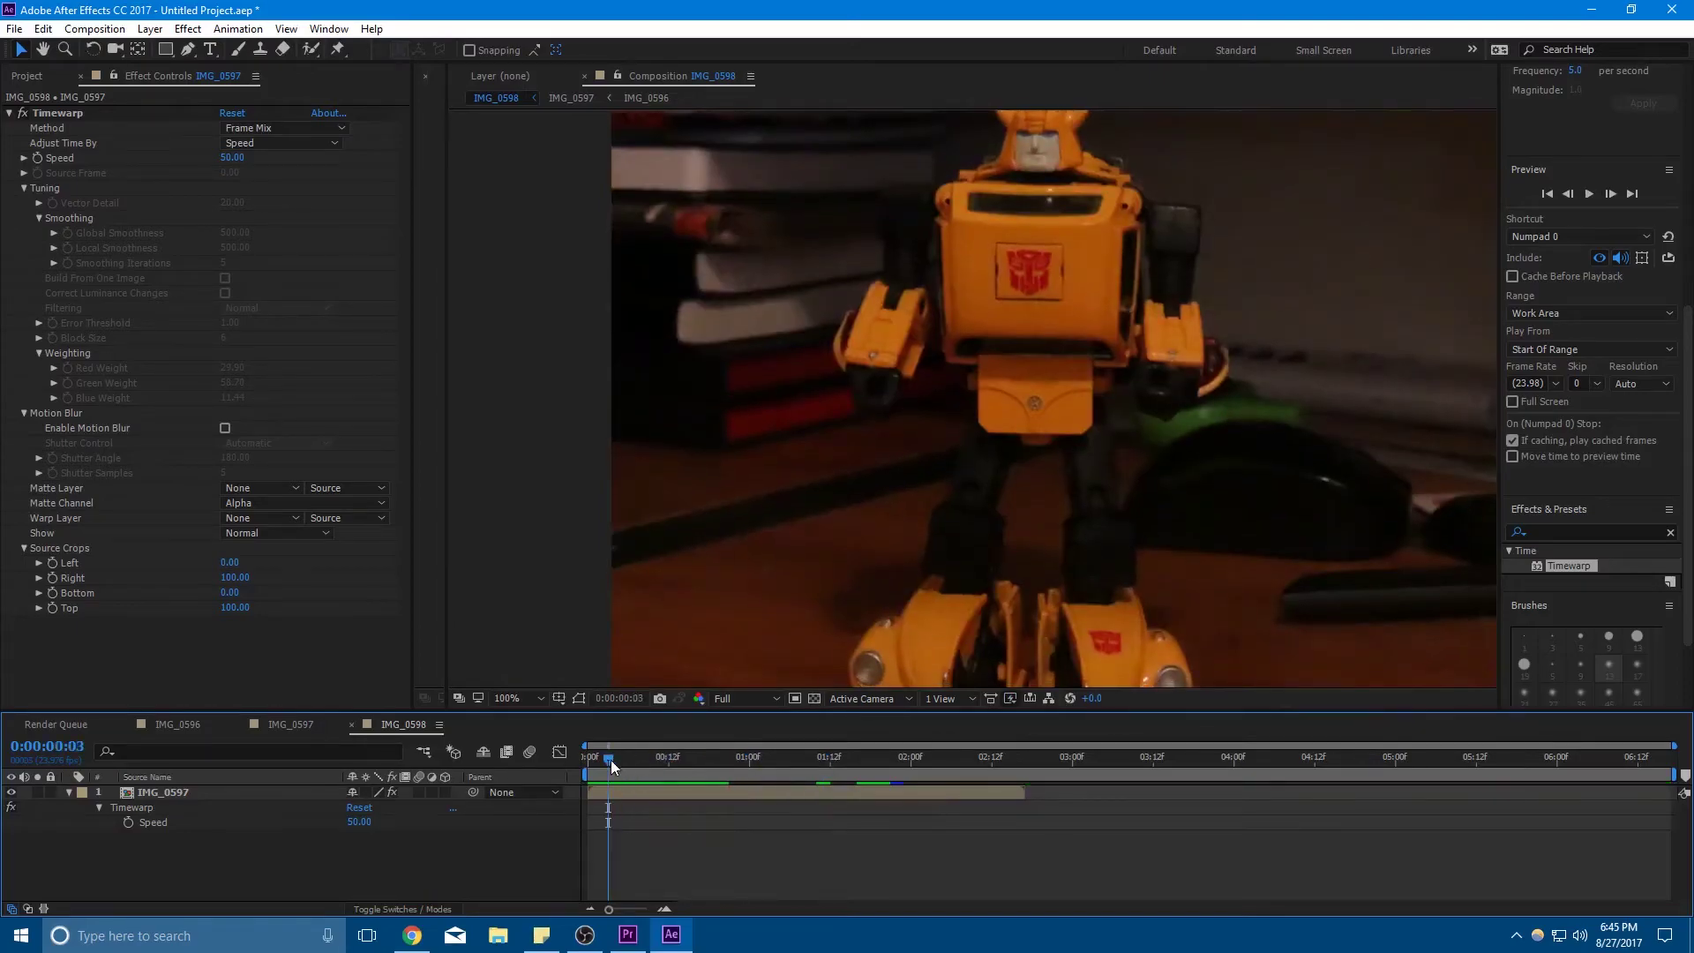
Select the IMG_0597 layer and enable time remapping on it
left_click(1018, 764)
left_click(1011, 792)
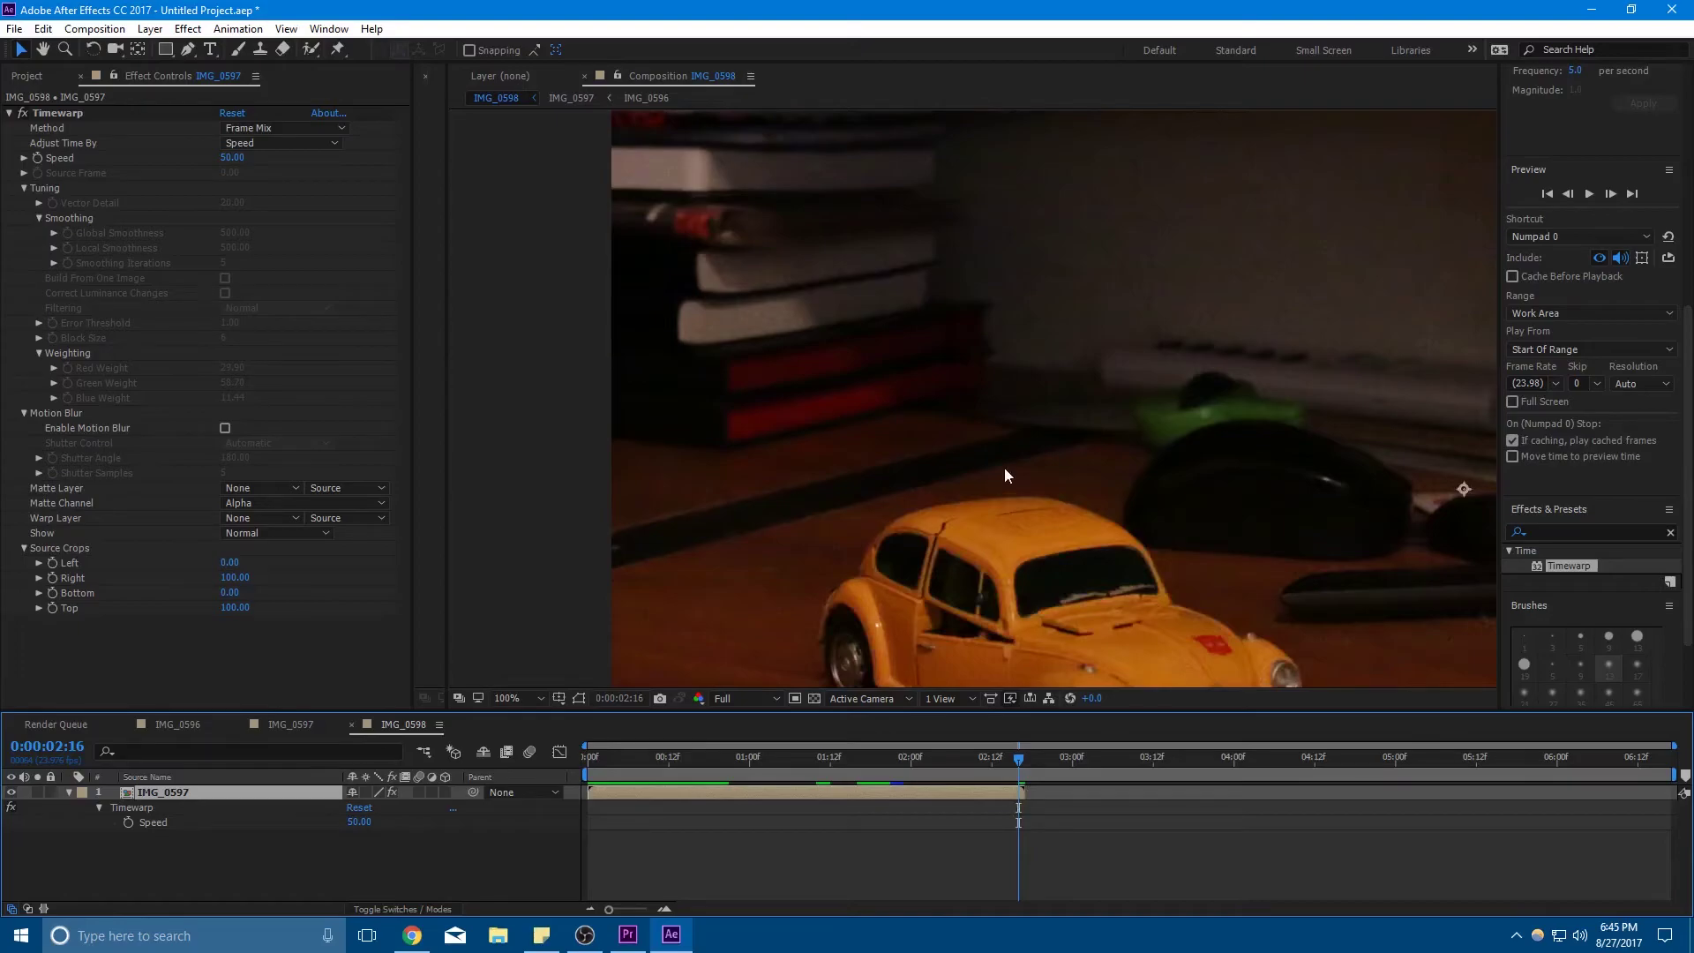
left_click_drag(1034, 498, 893, 301)
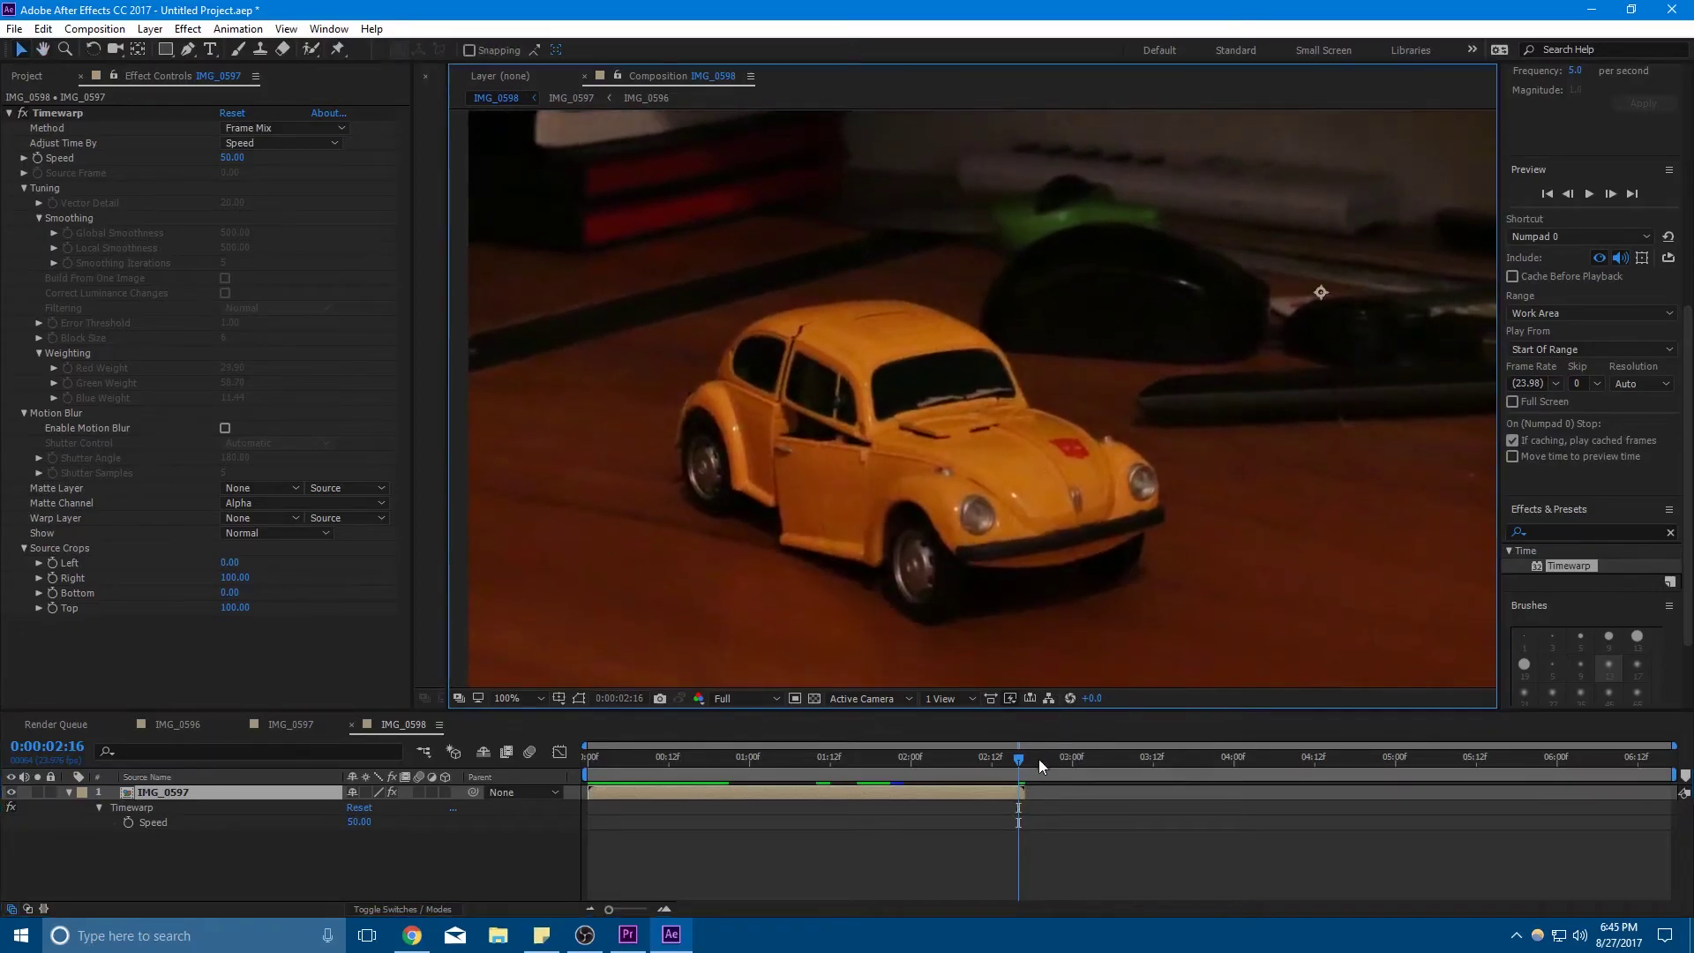
left_click(1076, 770)
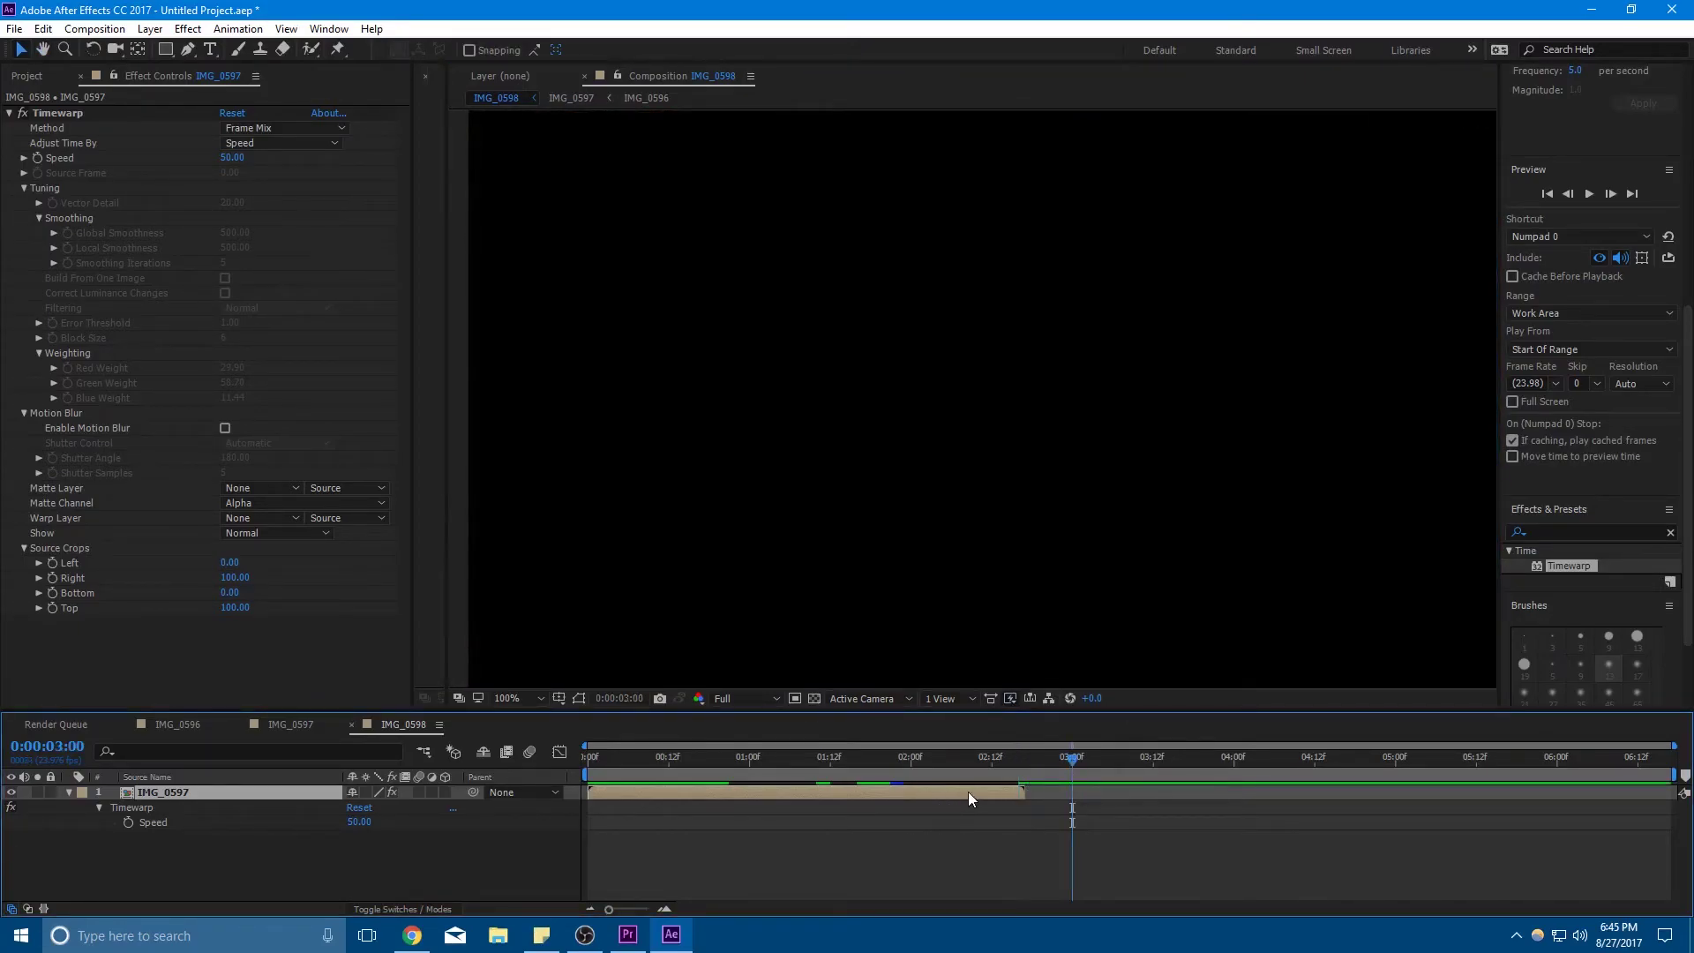
right_click(994, 796)
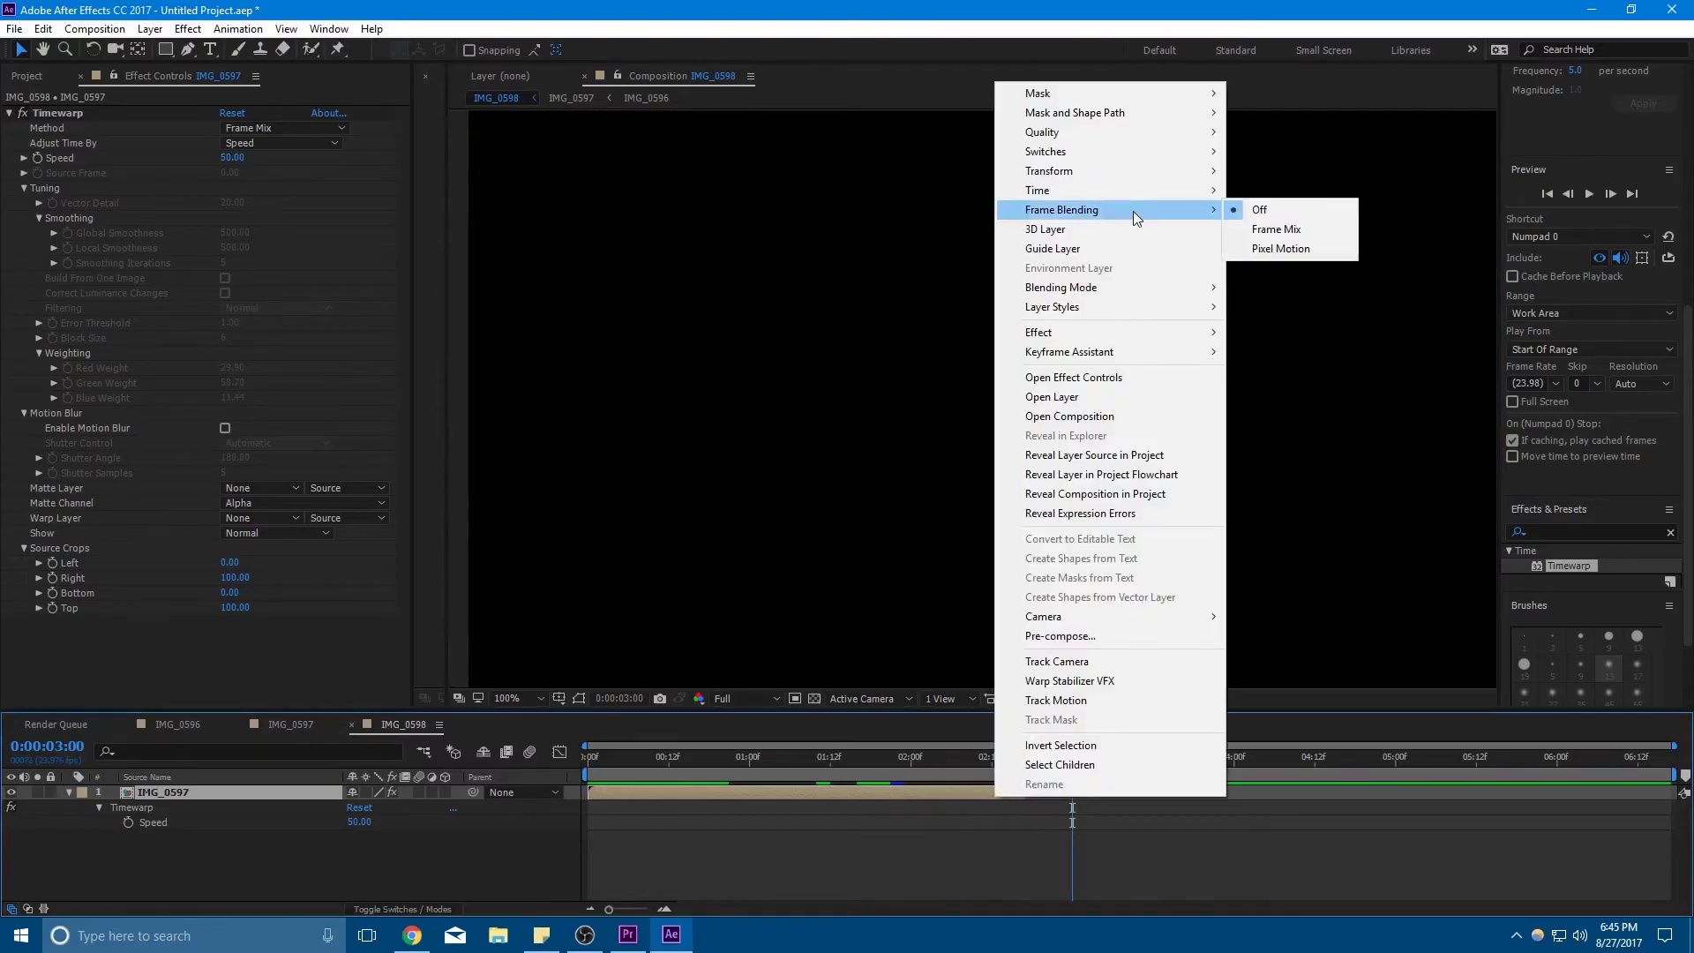
mouse_move(1104, 187)
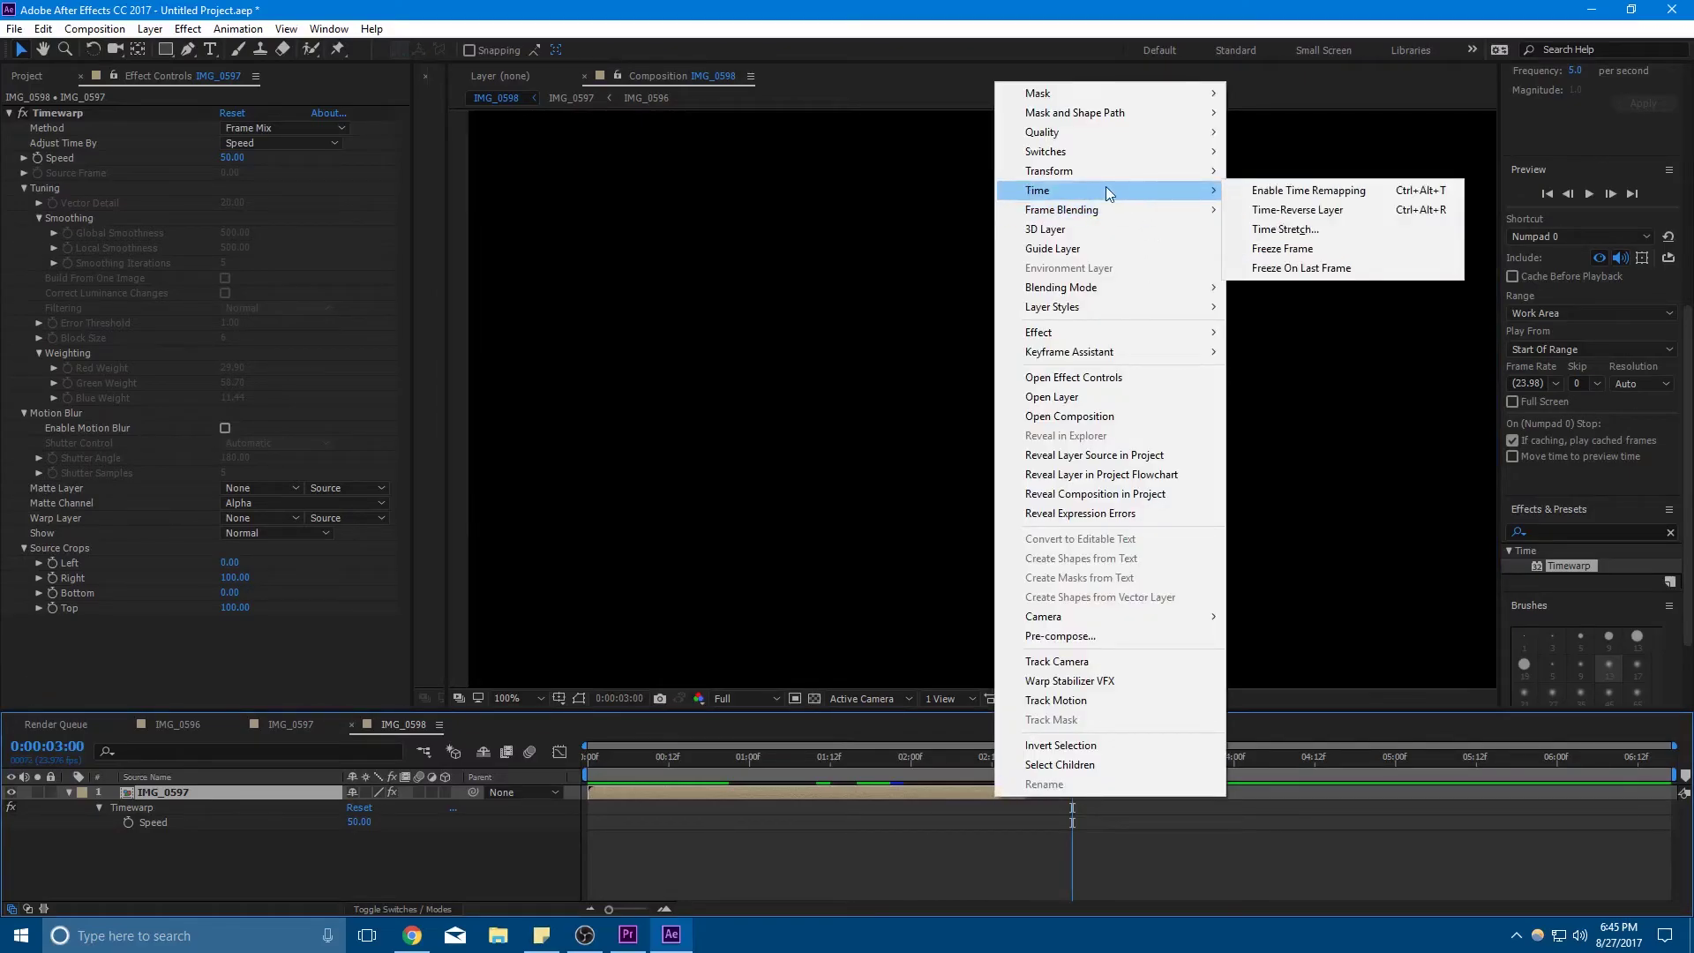
left_click(1261, 190)
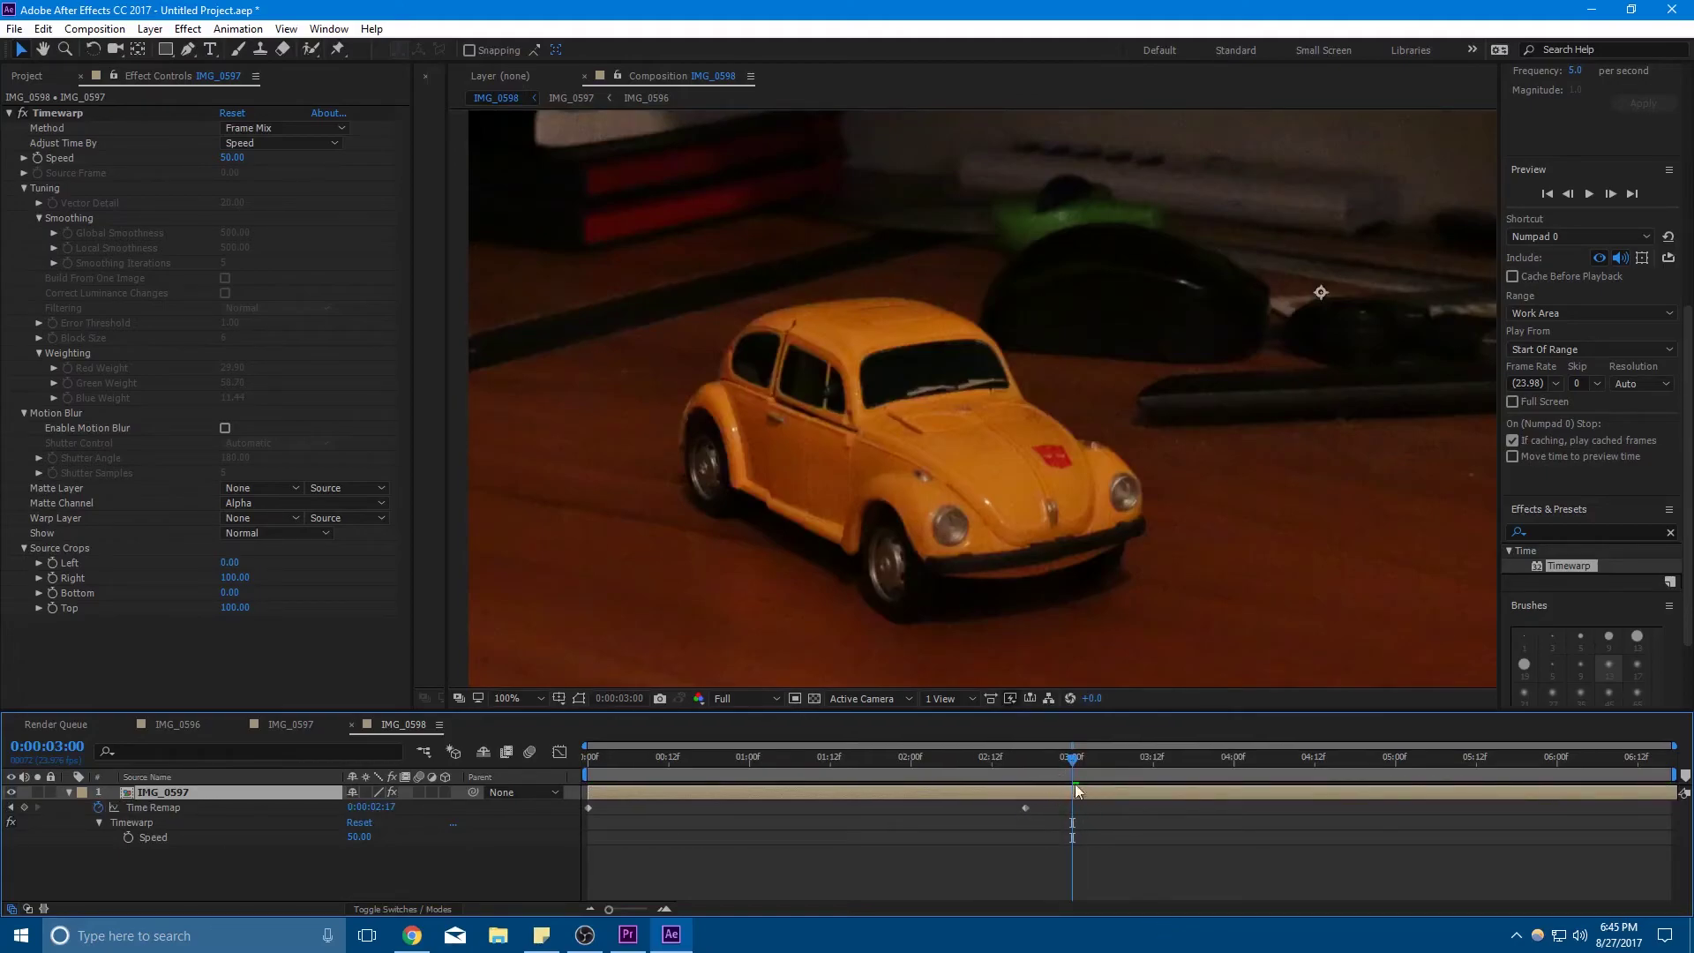
Scrub the remapped timeline through 0:00:04:18 and 0:00:05:09 with the viewer at Fit
left_click_drag(1084, 773, 1219, 765)
left_click(1357, 766)
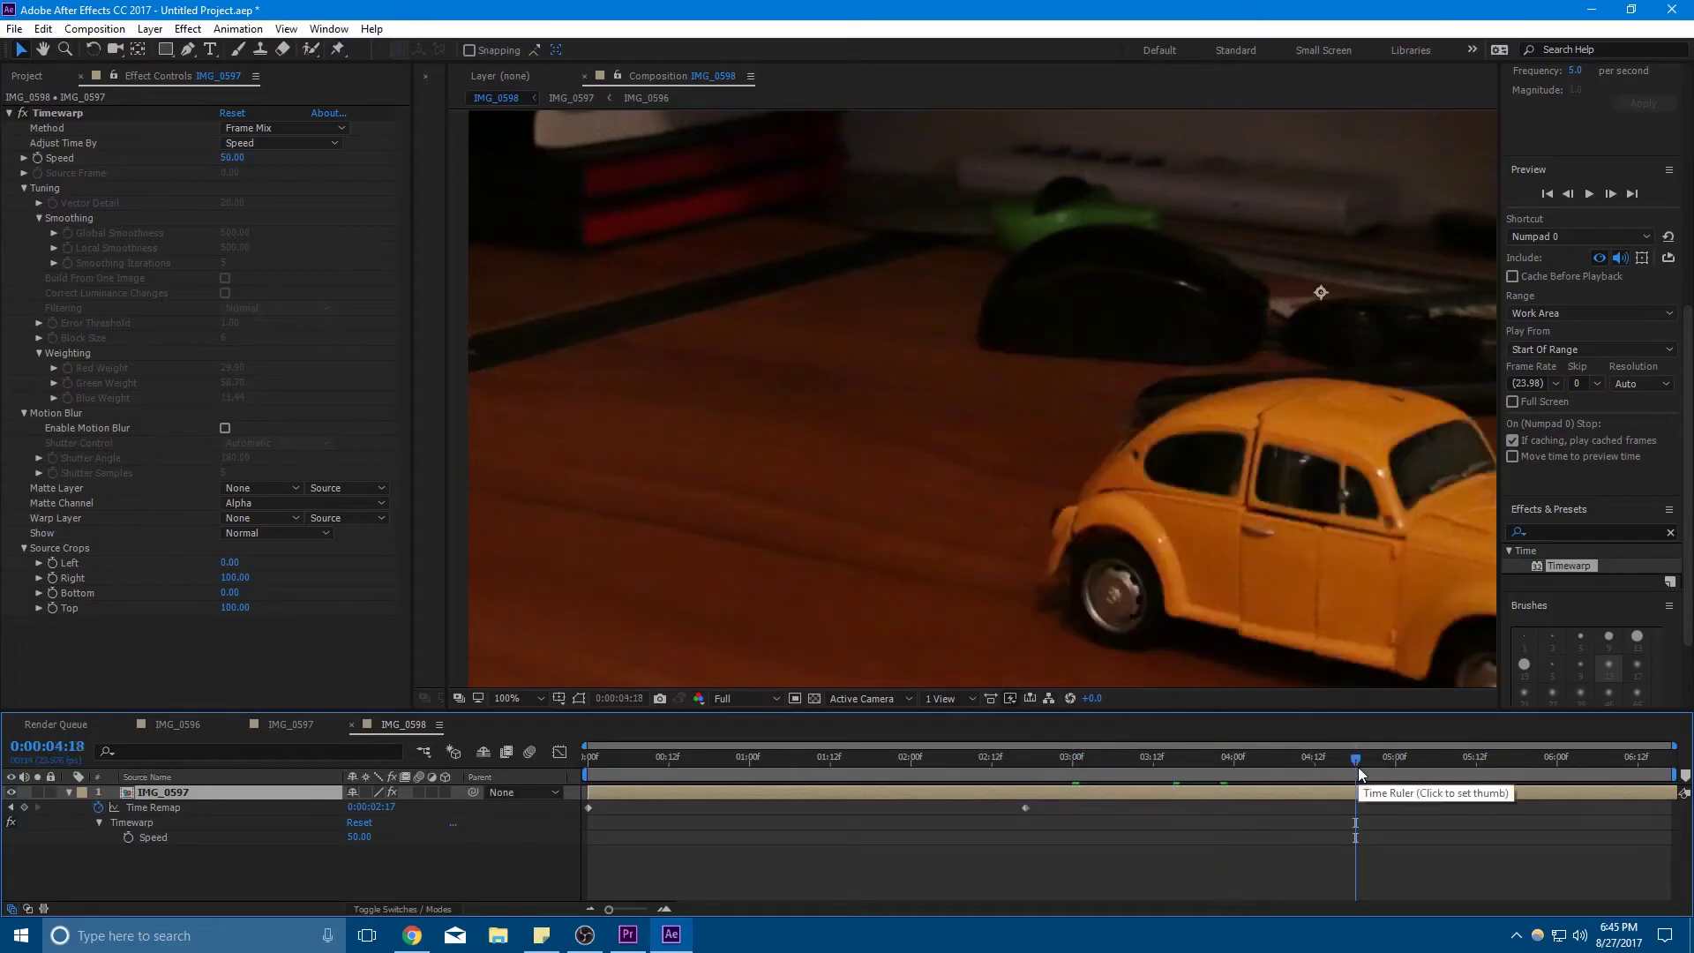
left_click(512, 698)
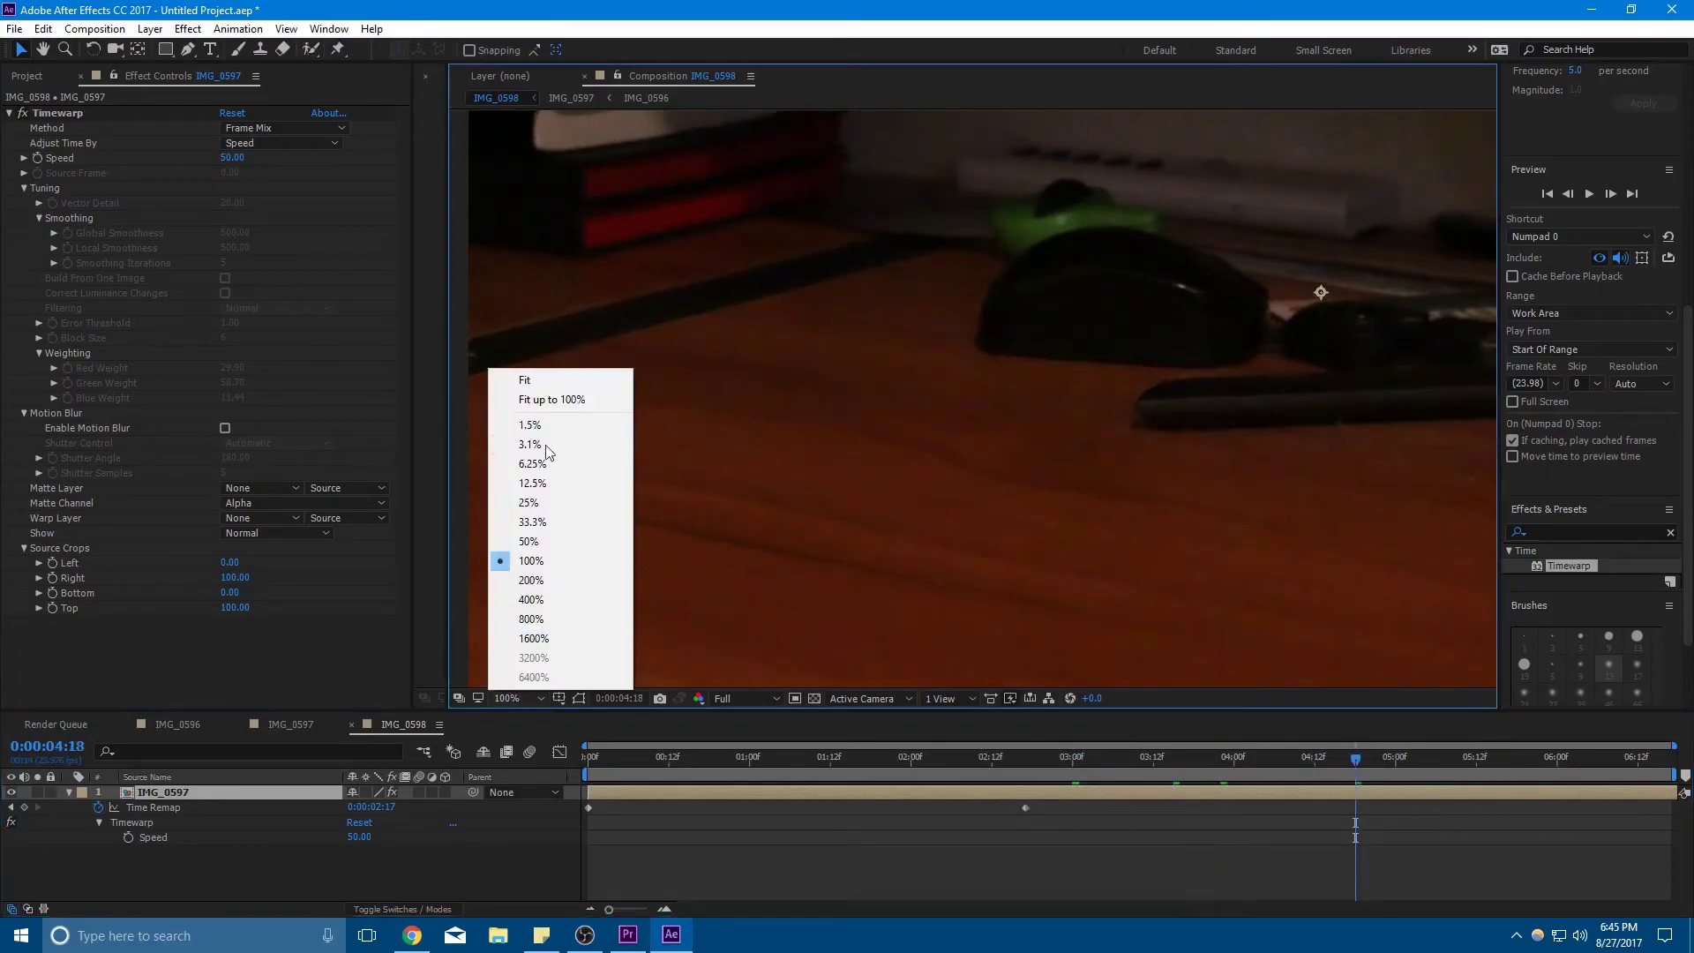
left_click(529, 379)
left_click(1455, 765)
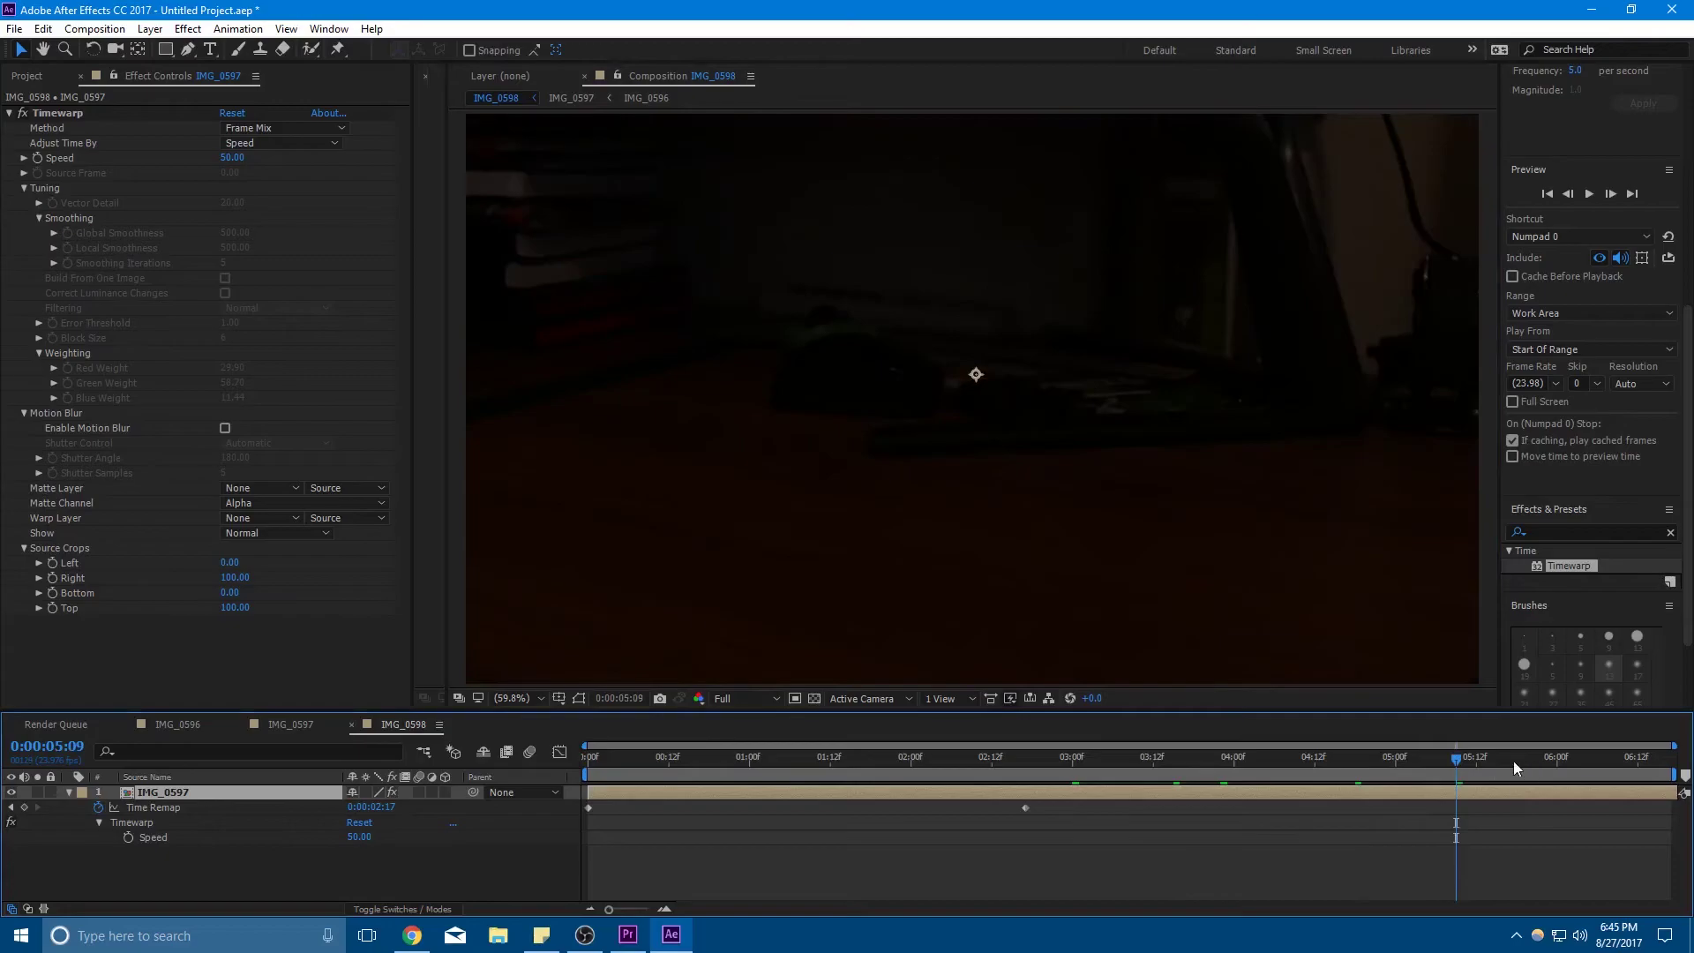
left_click_drag(1494, 760, 1348, 773)
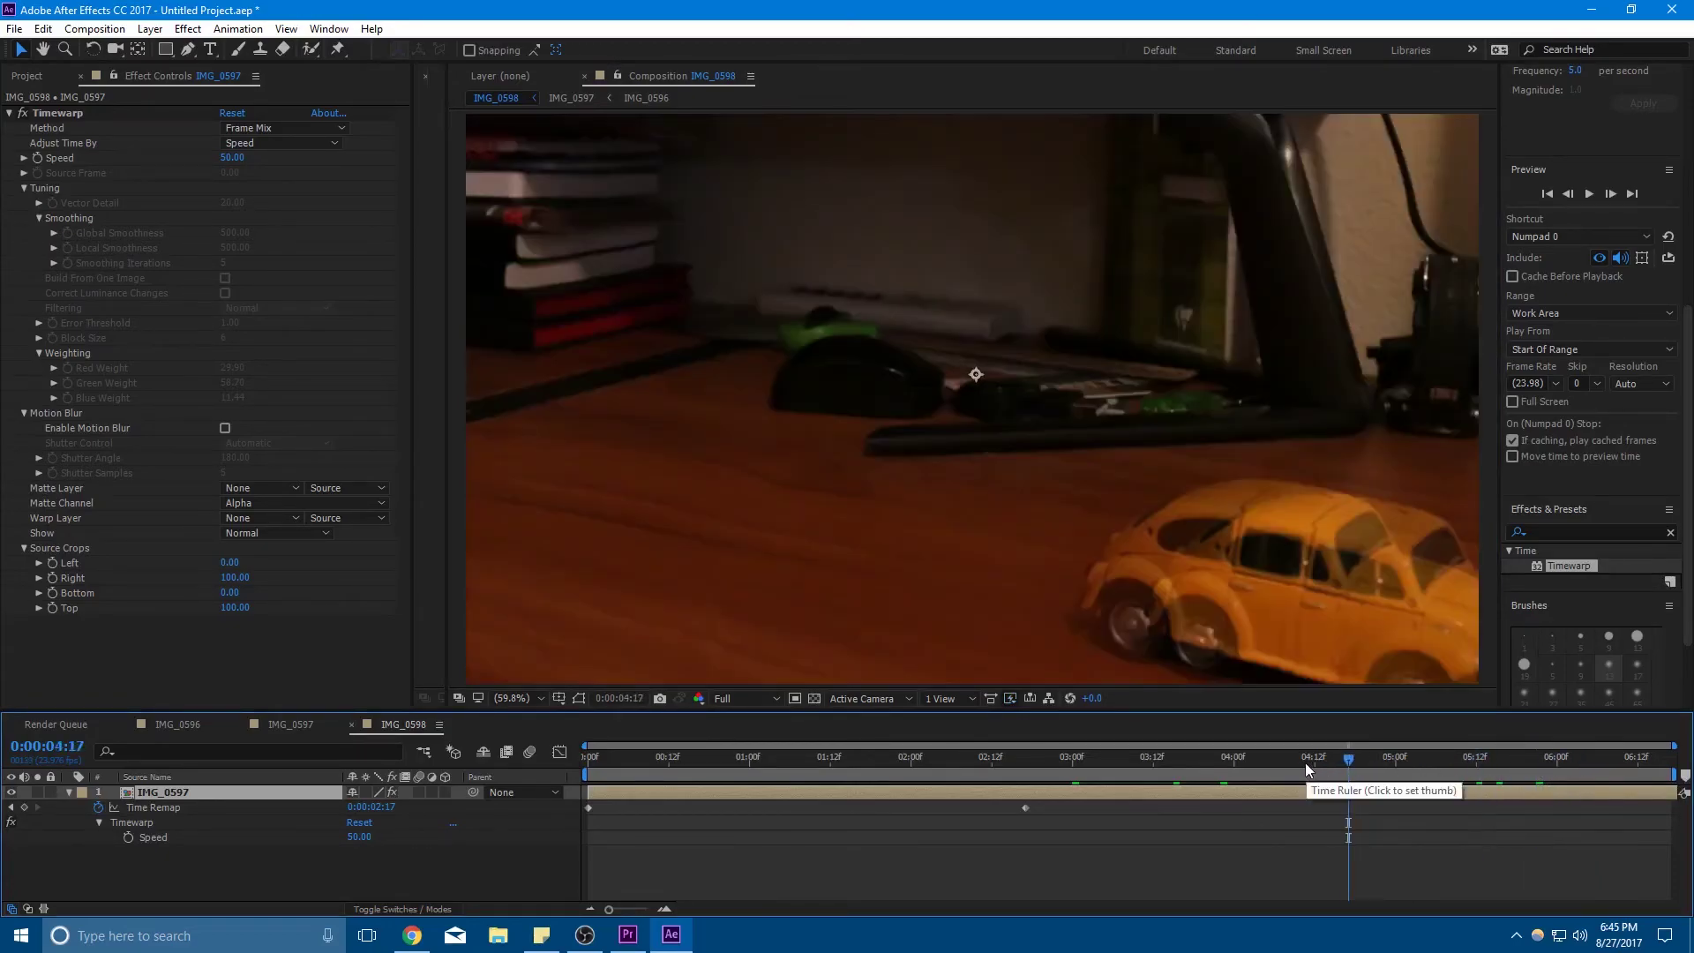
left_click_drag(958, 761, 951, 760)
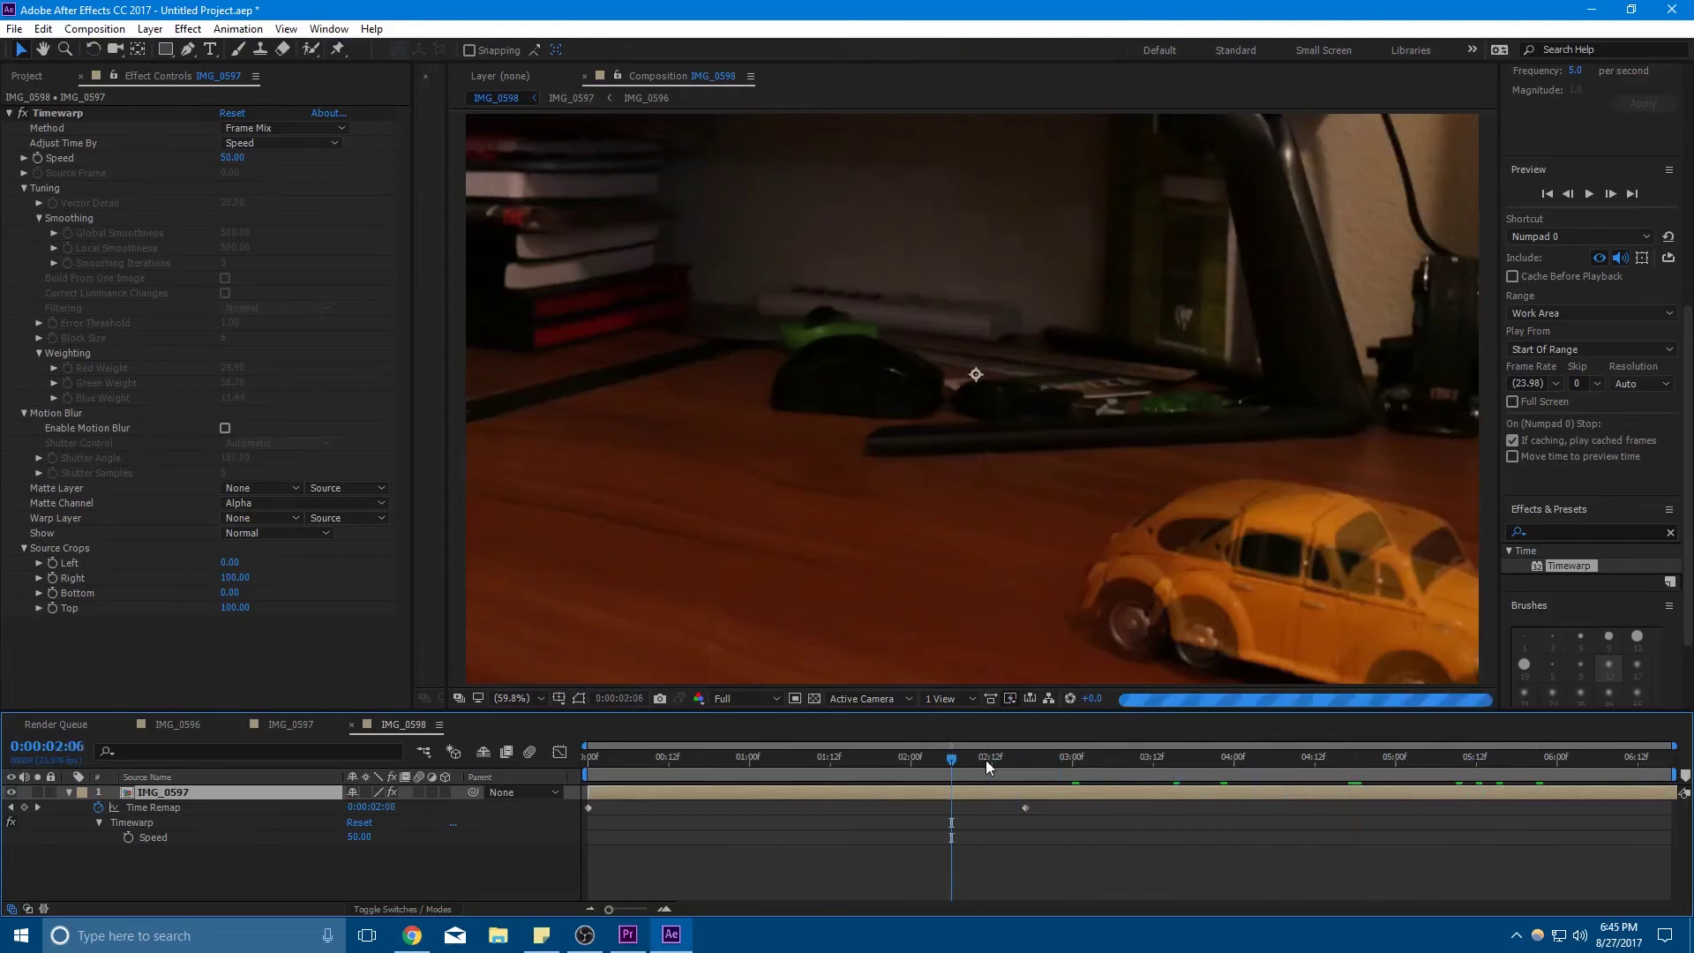
Scrub back to the robot at 0:00:01:20 and return to the Project panel
left_click(50, 160)
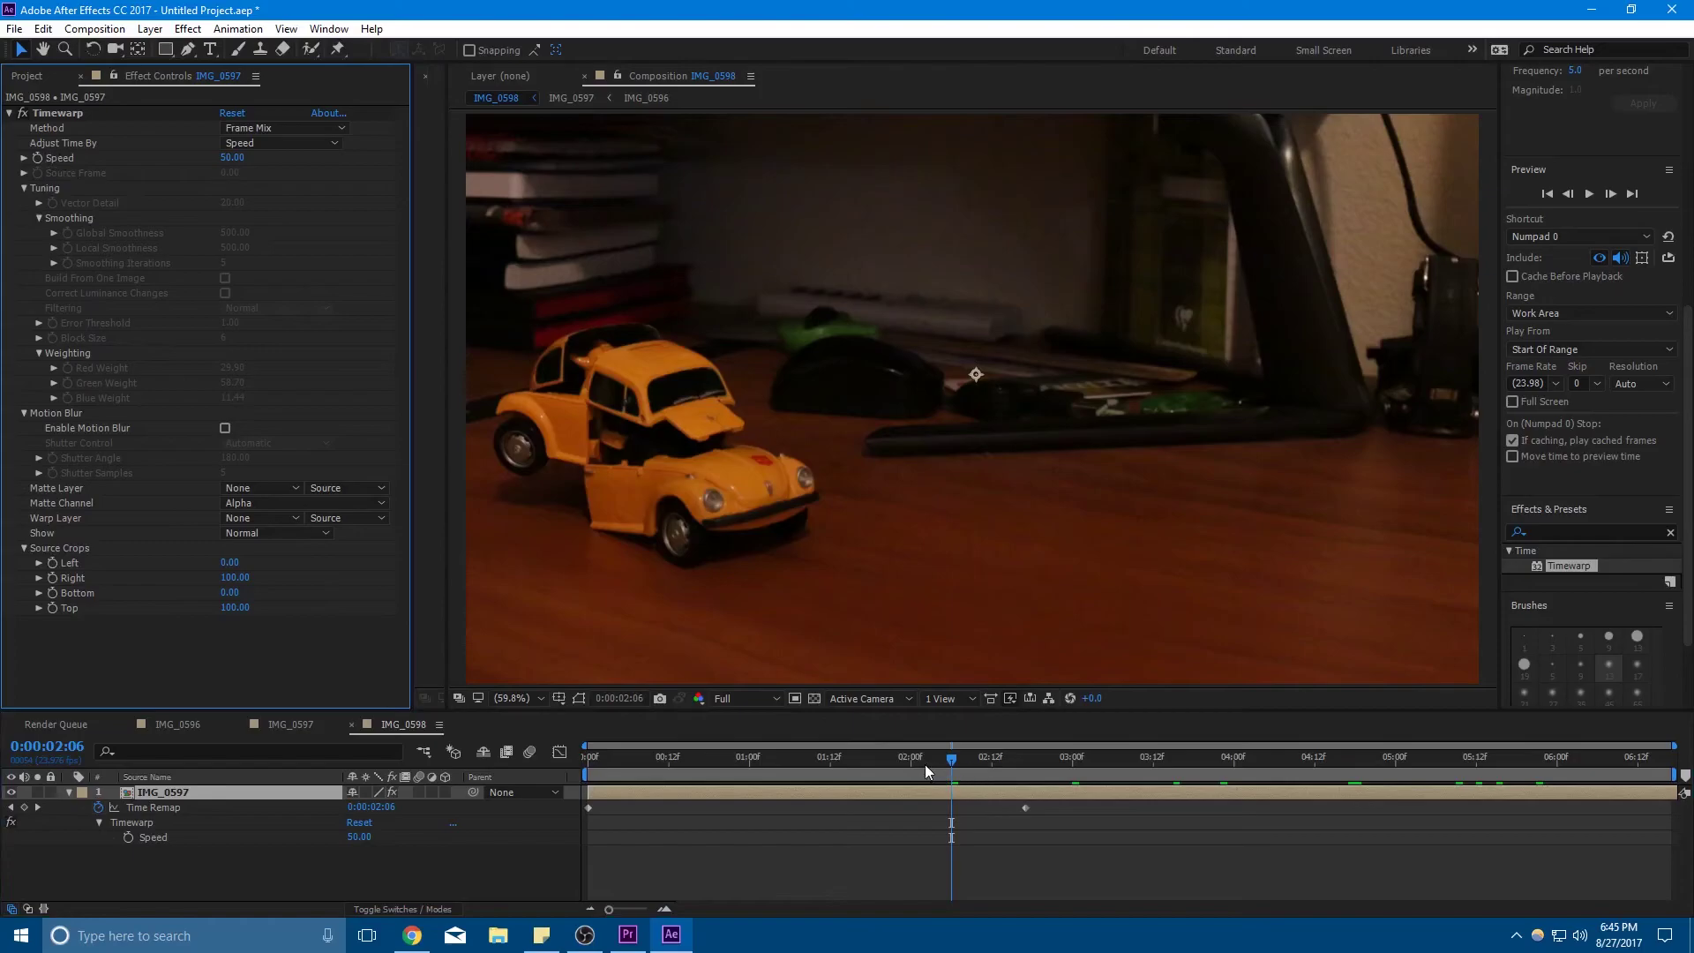
left_click_drag(924, 765, 883, 764)
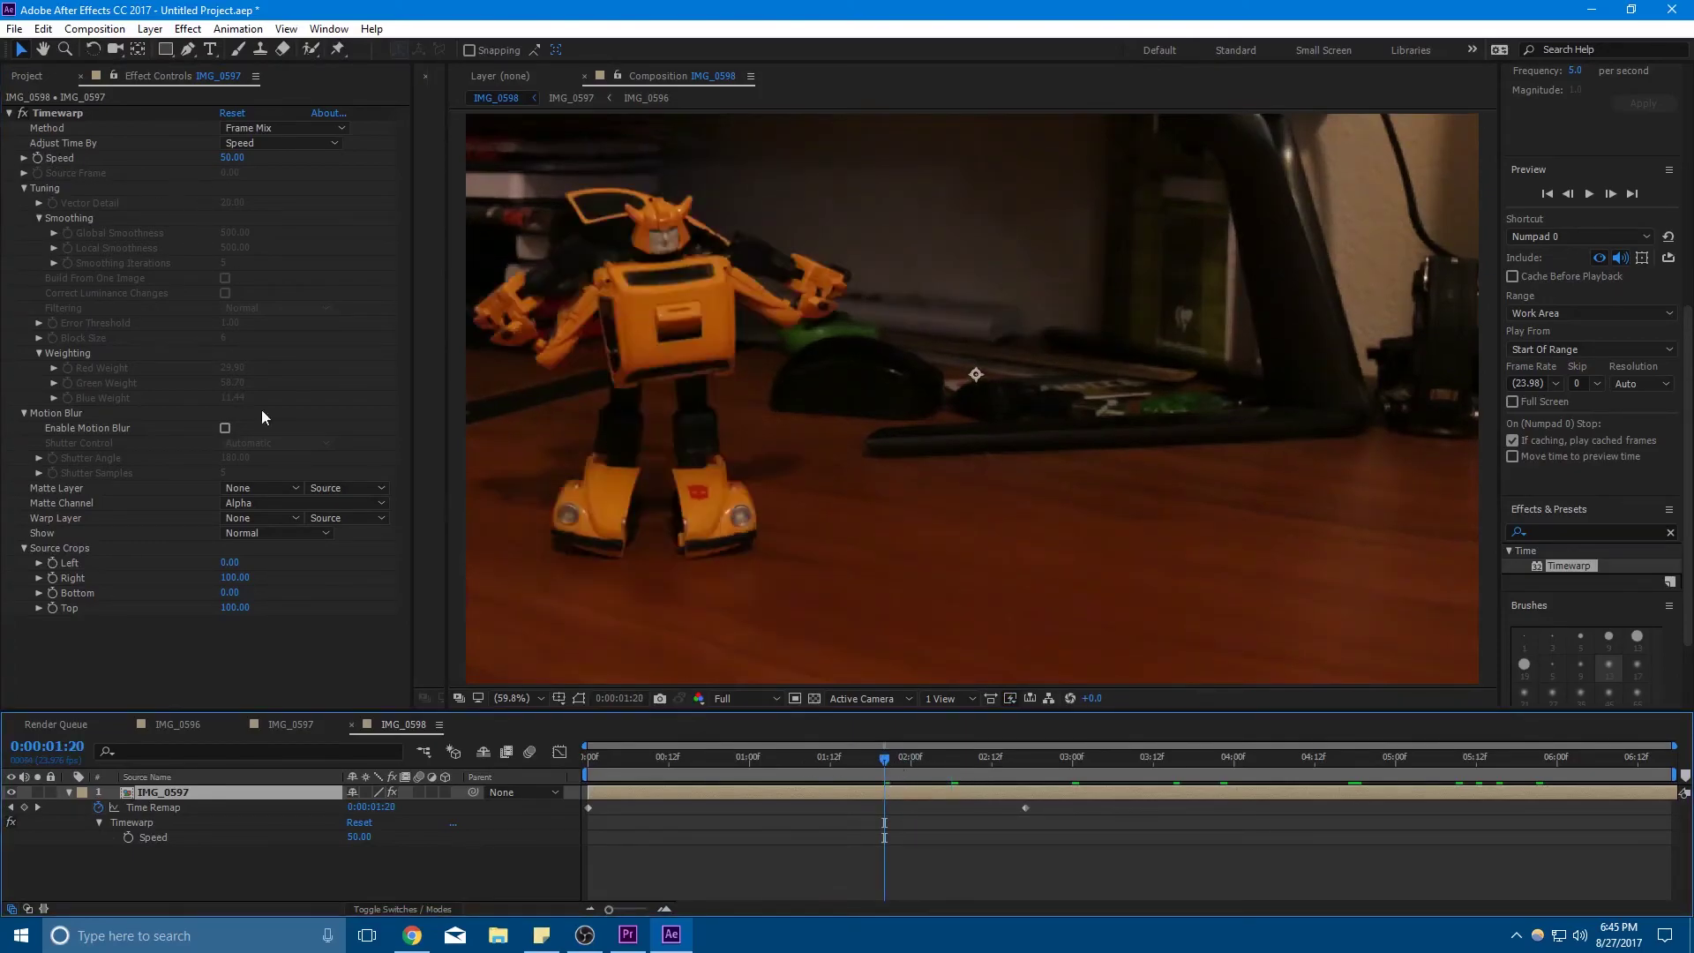
left_click(39, 77)
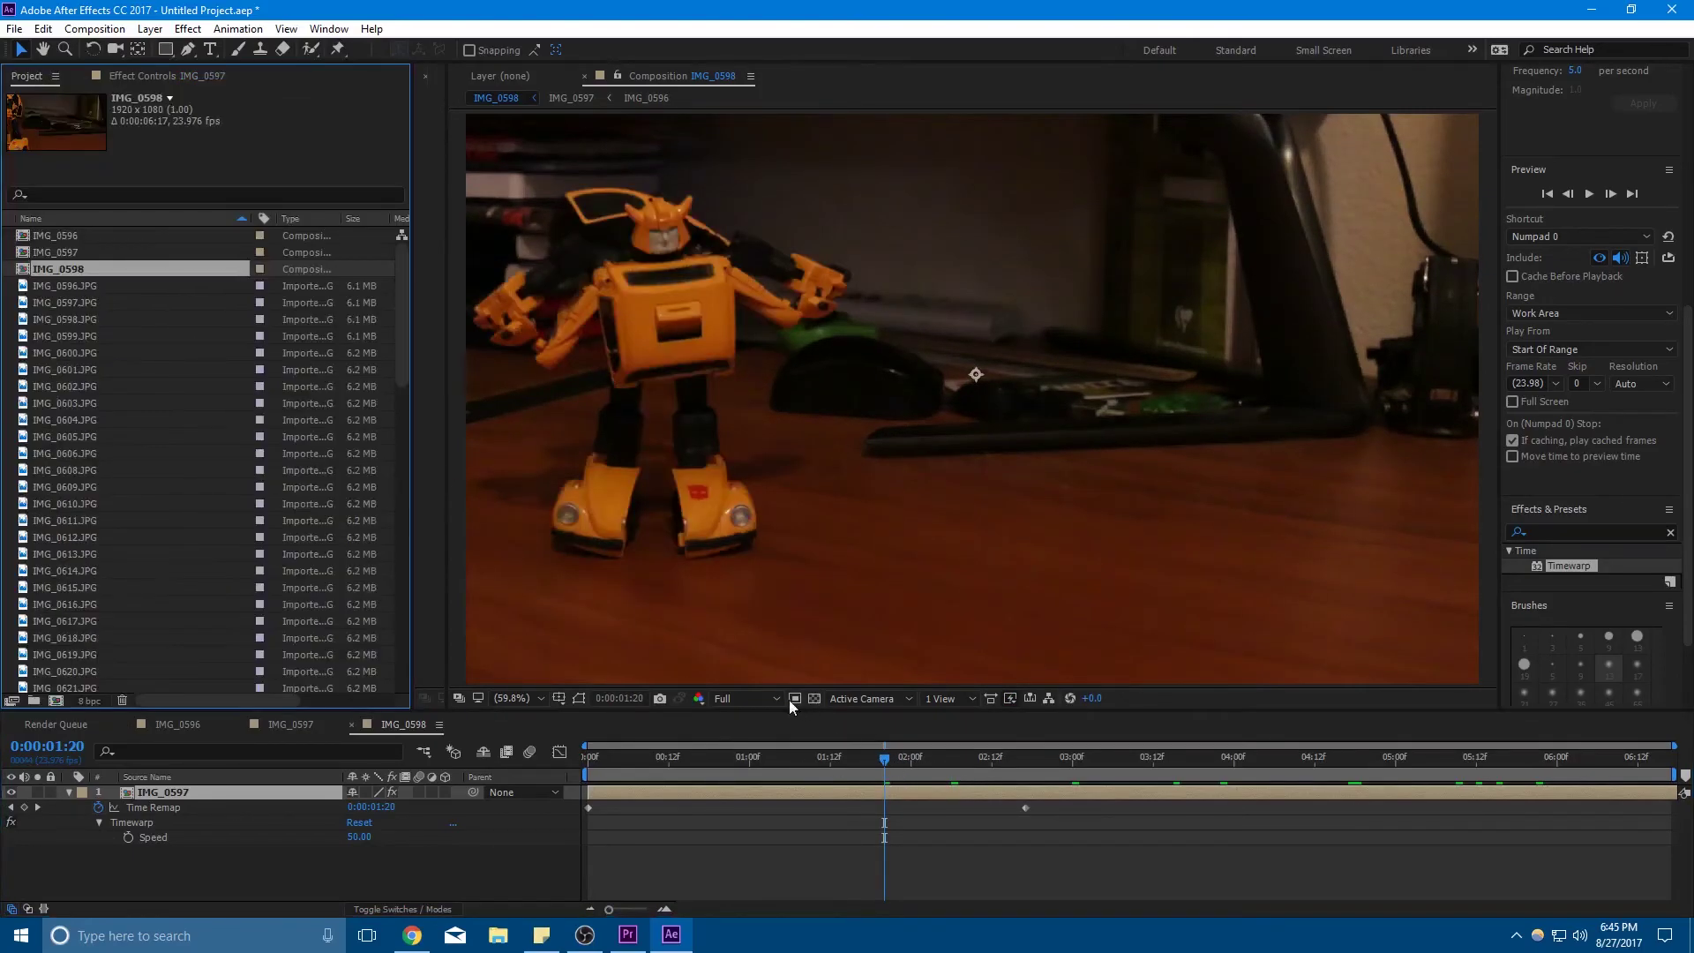
left_click(484, 770)
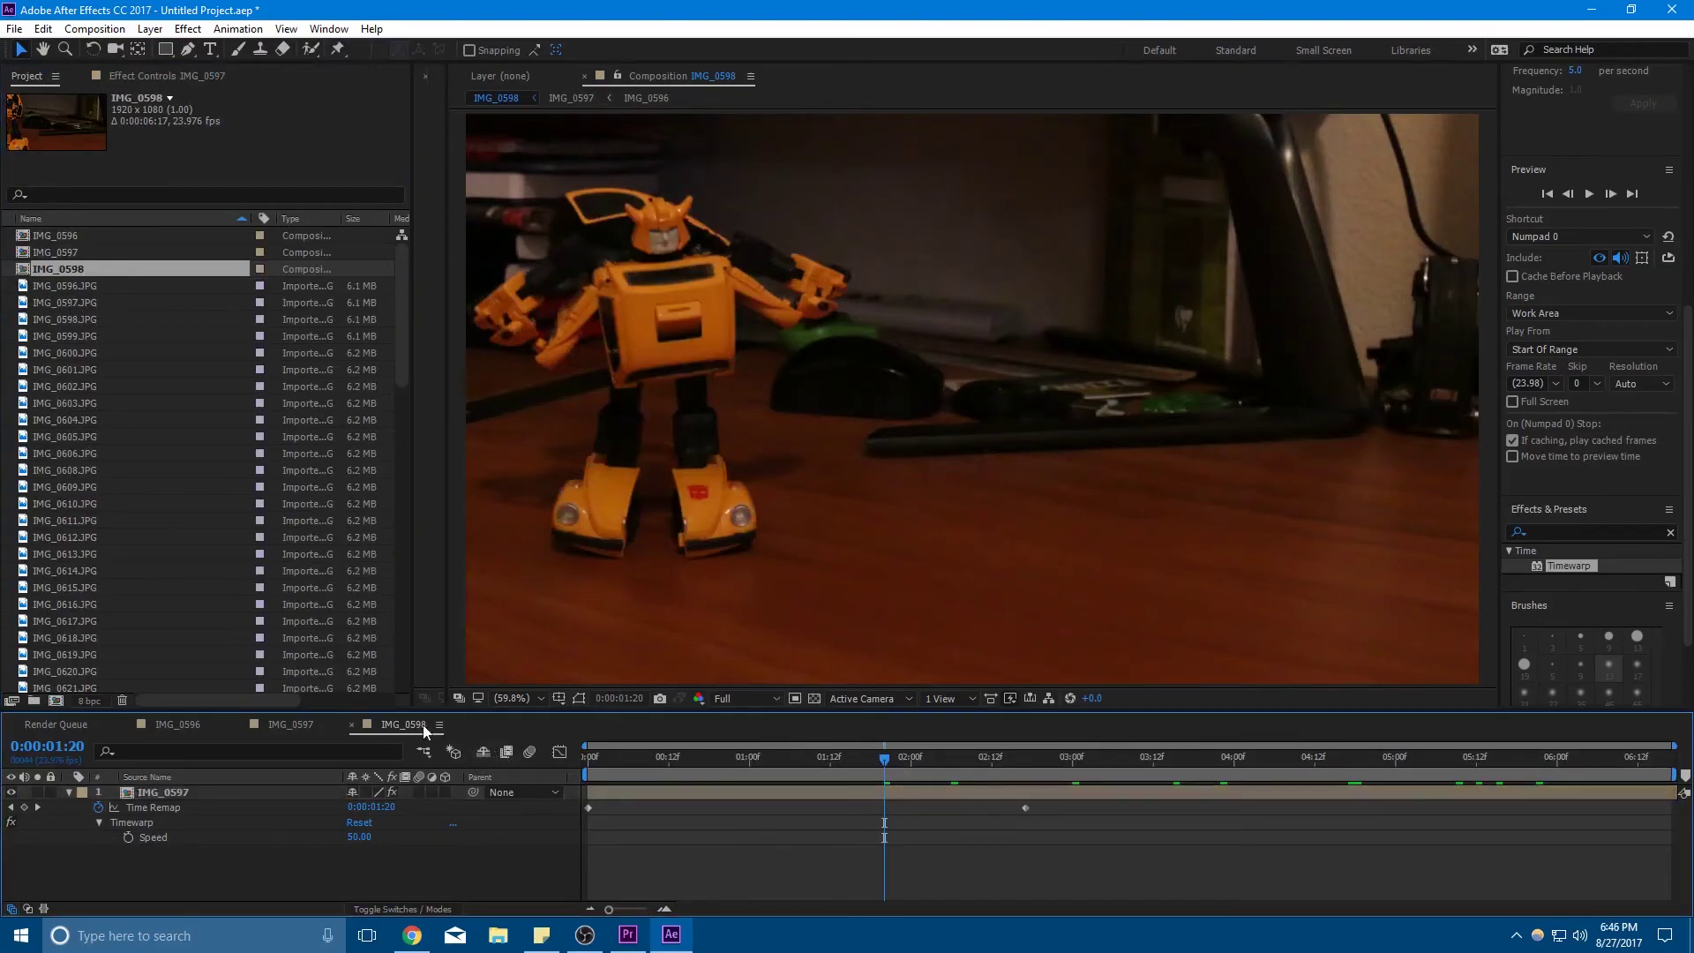
Make new comp IMG_0599 from IMG_0598 and enable time remapping on its layer
left_click_drag(27, 269, 62, 705)
left_click_drag(707, 770, 716, 771)
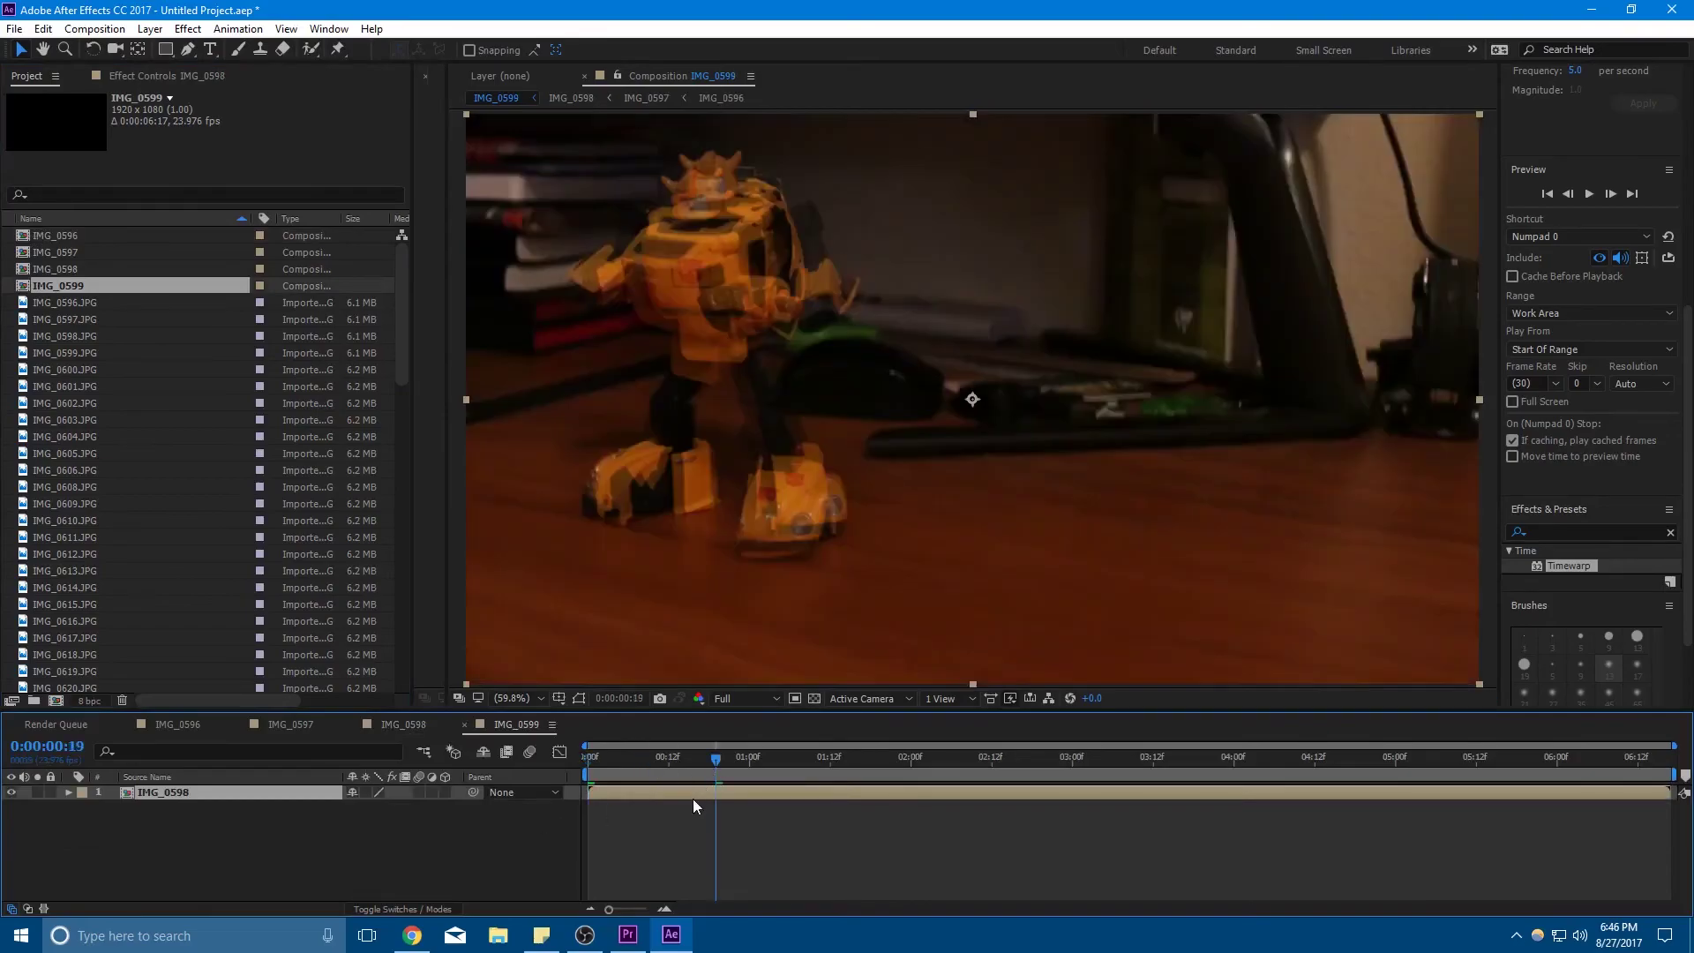
right_click(692, 799)
mouse_move(768, 189)
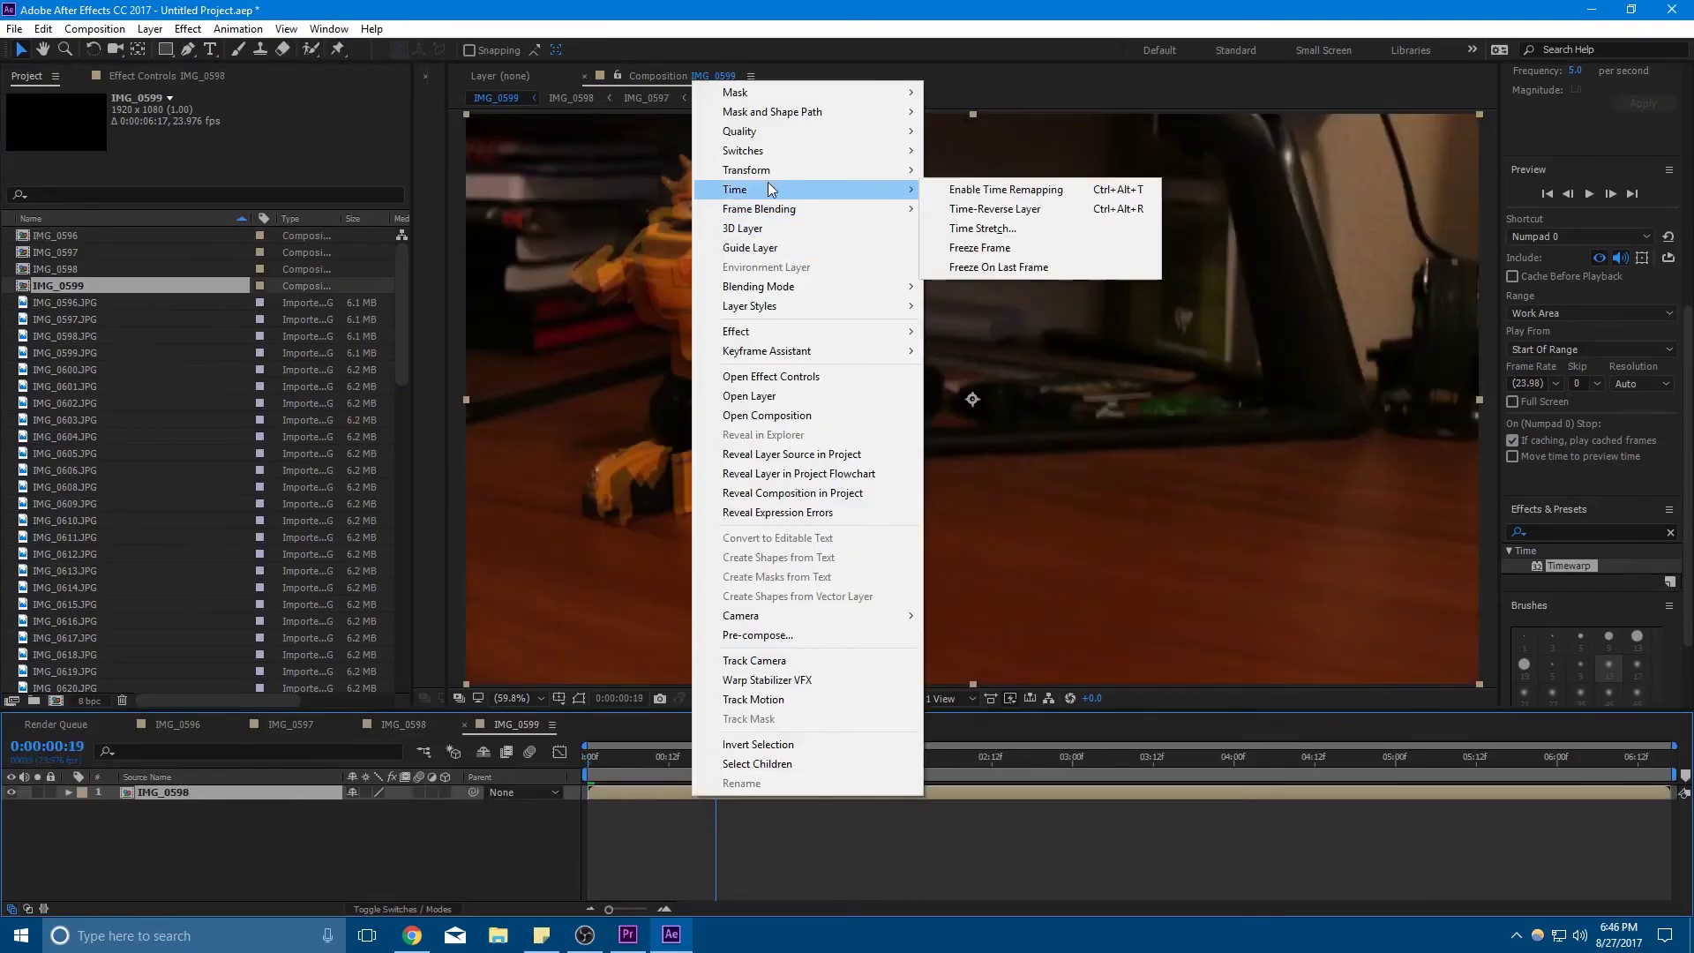
left_click(1017, 189)
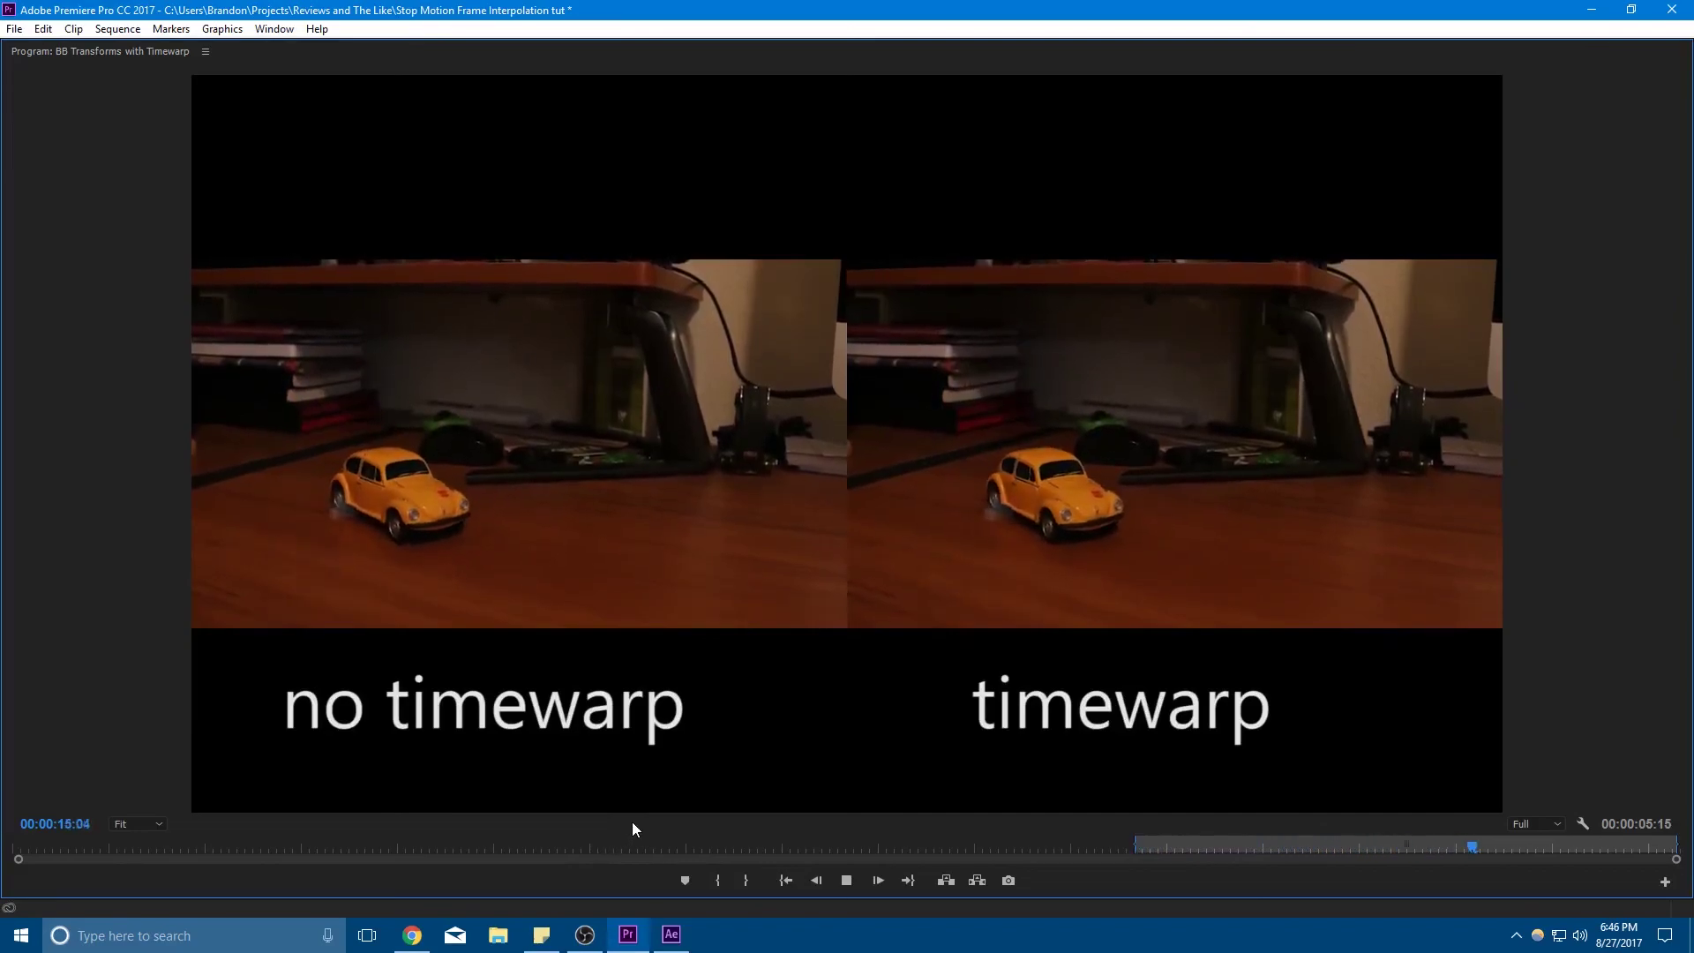
Replay the side-by-side 'no timewarp' versus 'timewarp' sequence from near its start
left_click(70, 848)
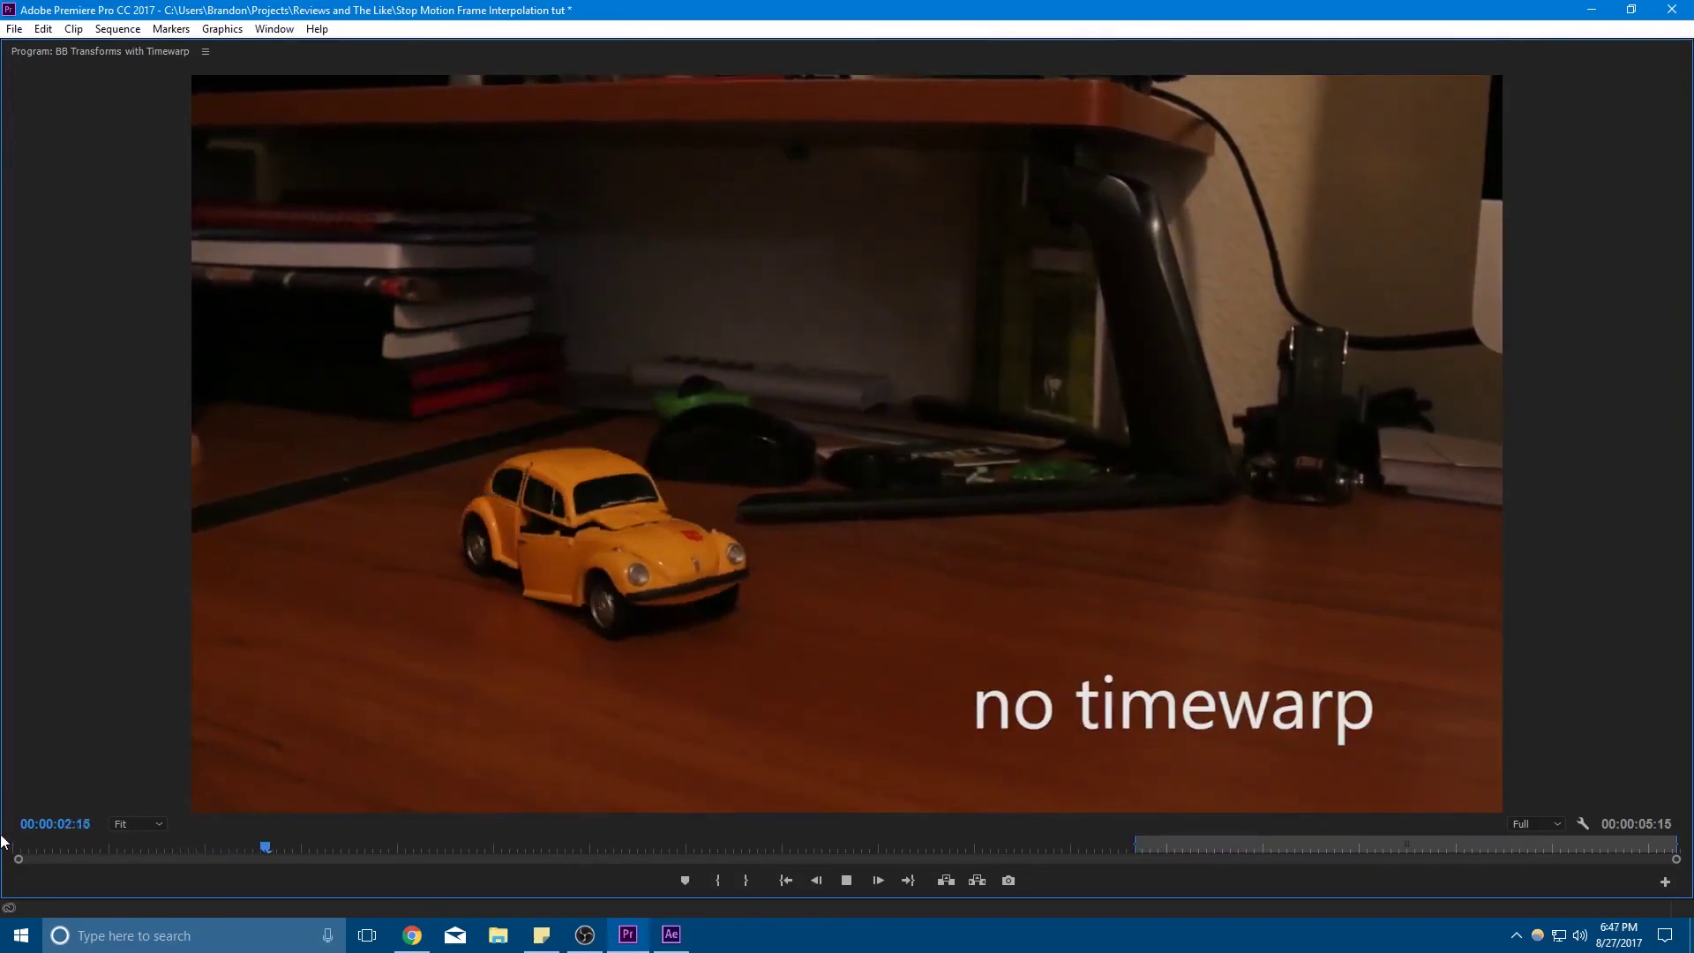